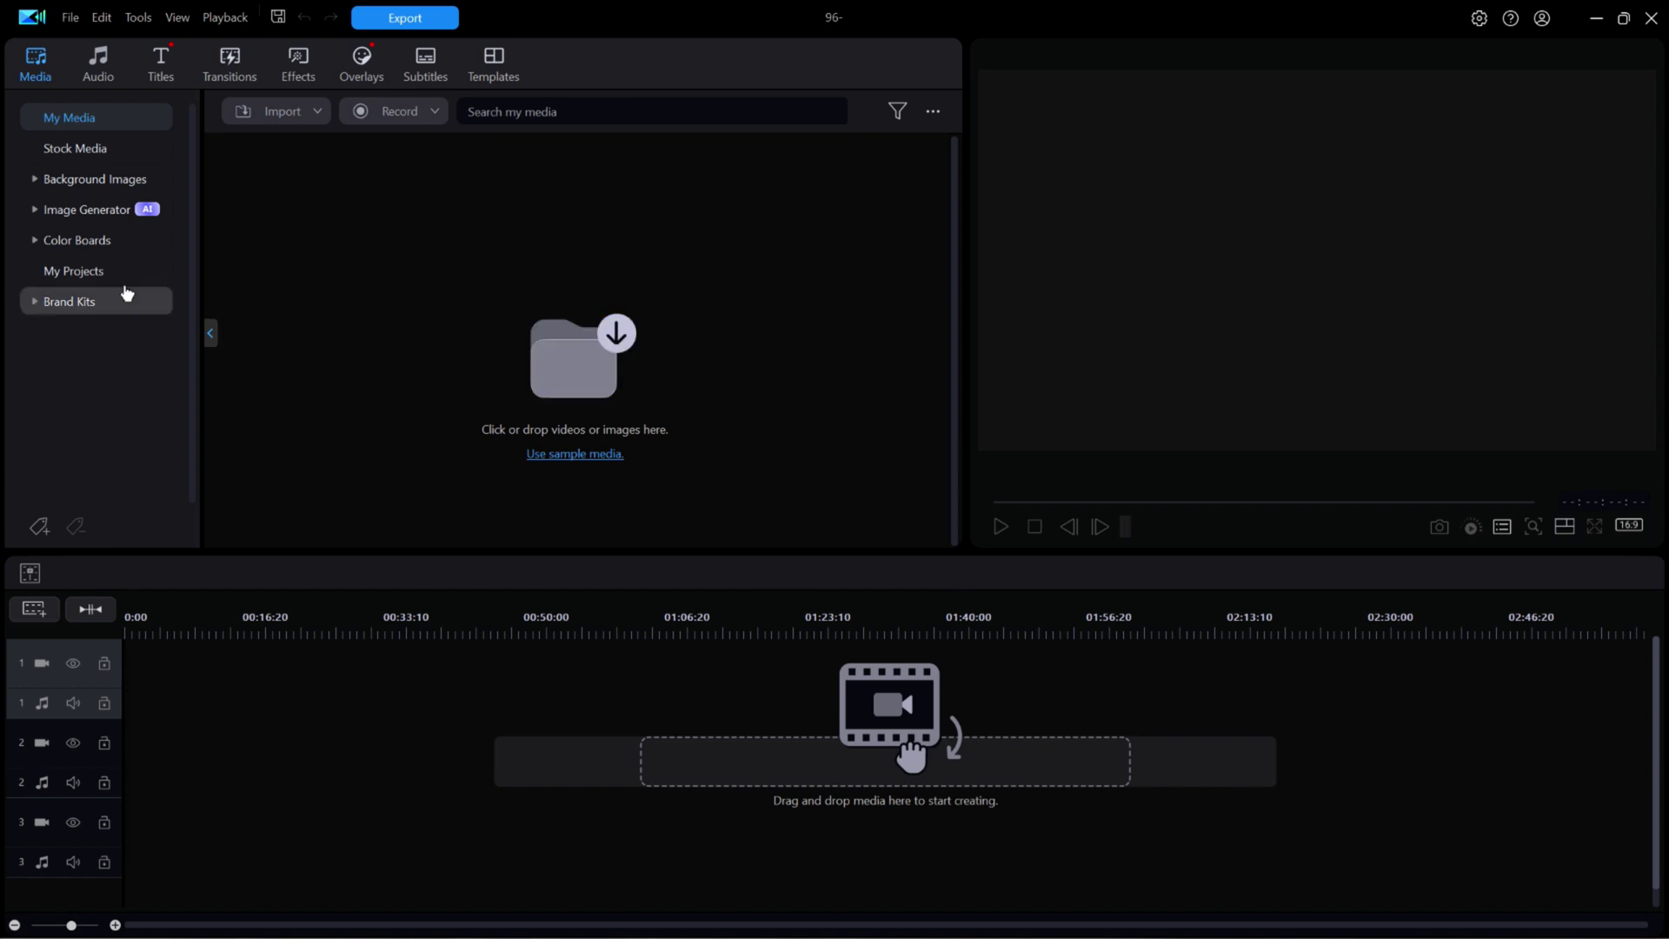
Show Image Generator in the Media room sidebar, then collapse its Text Prompt and Text + Face options.
left_click(34, 214)
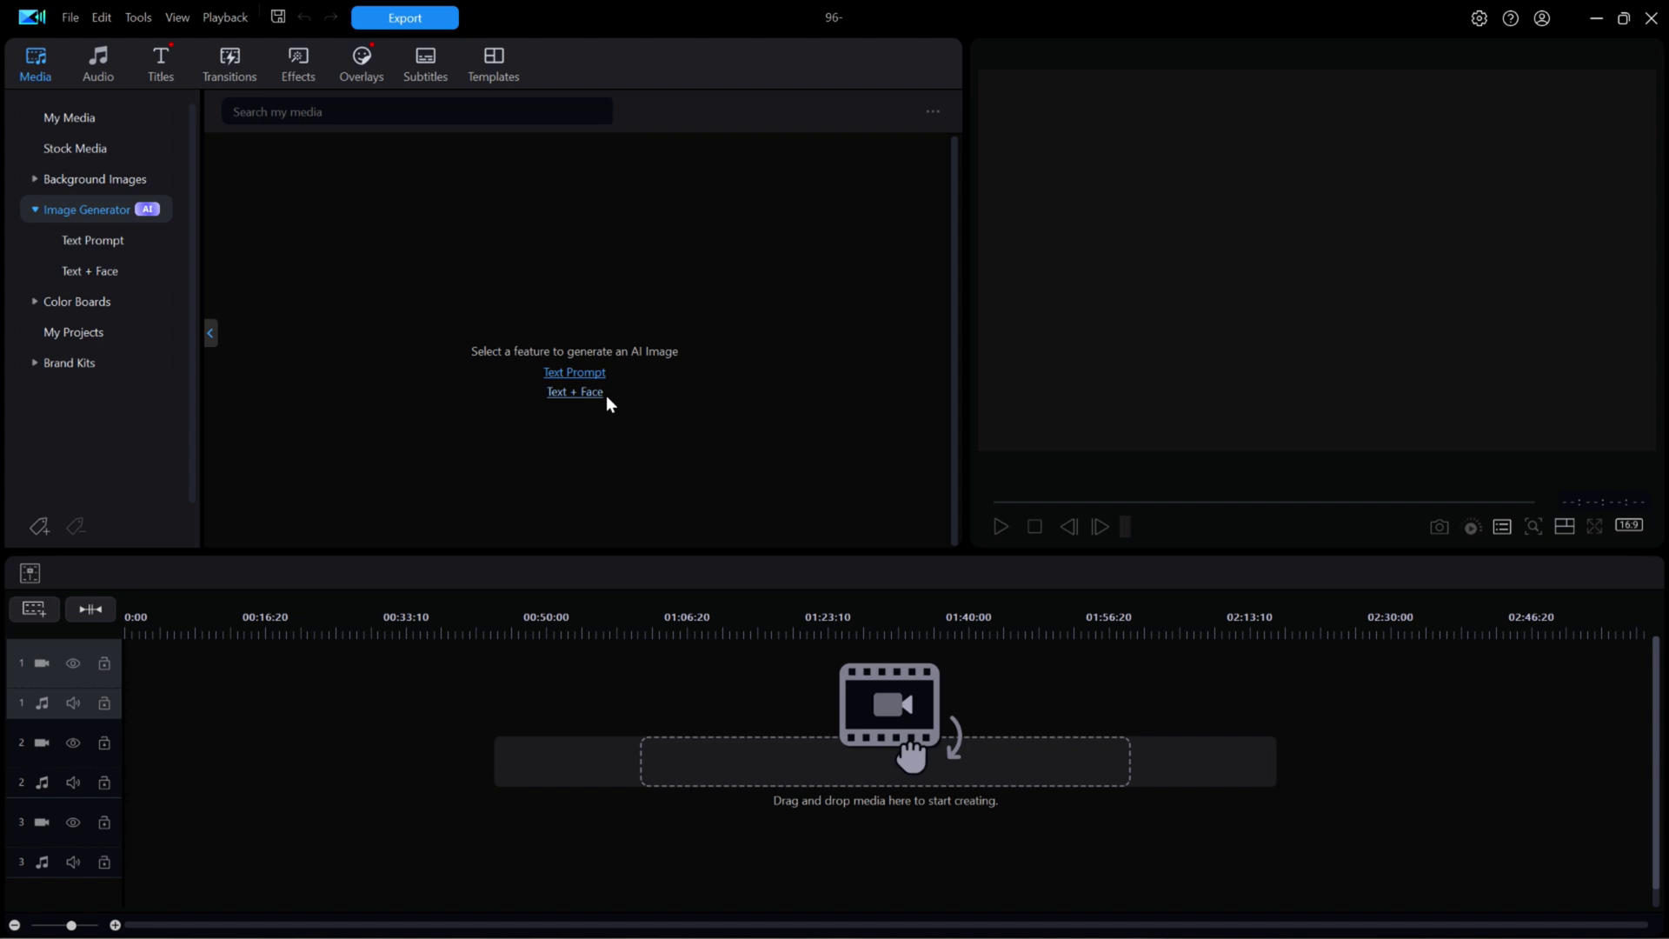
left_click(78, 211)
Expand Image Generator, open Text Prompt, and put the cursor in the image description box.
left_click(79, 211)
left_click(90, 242)
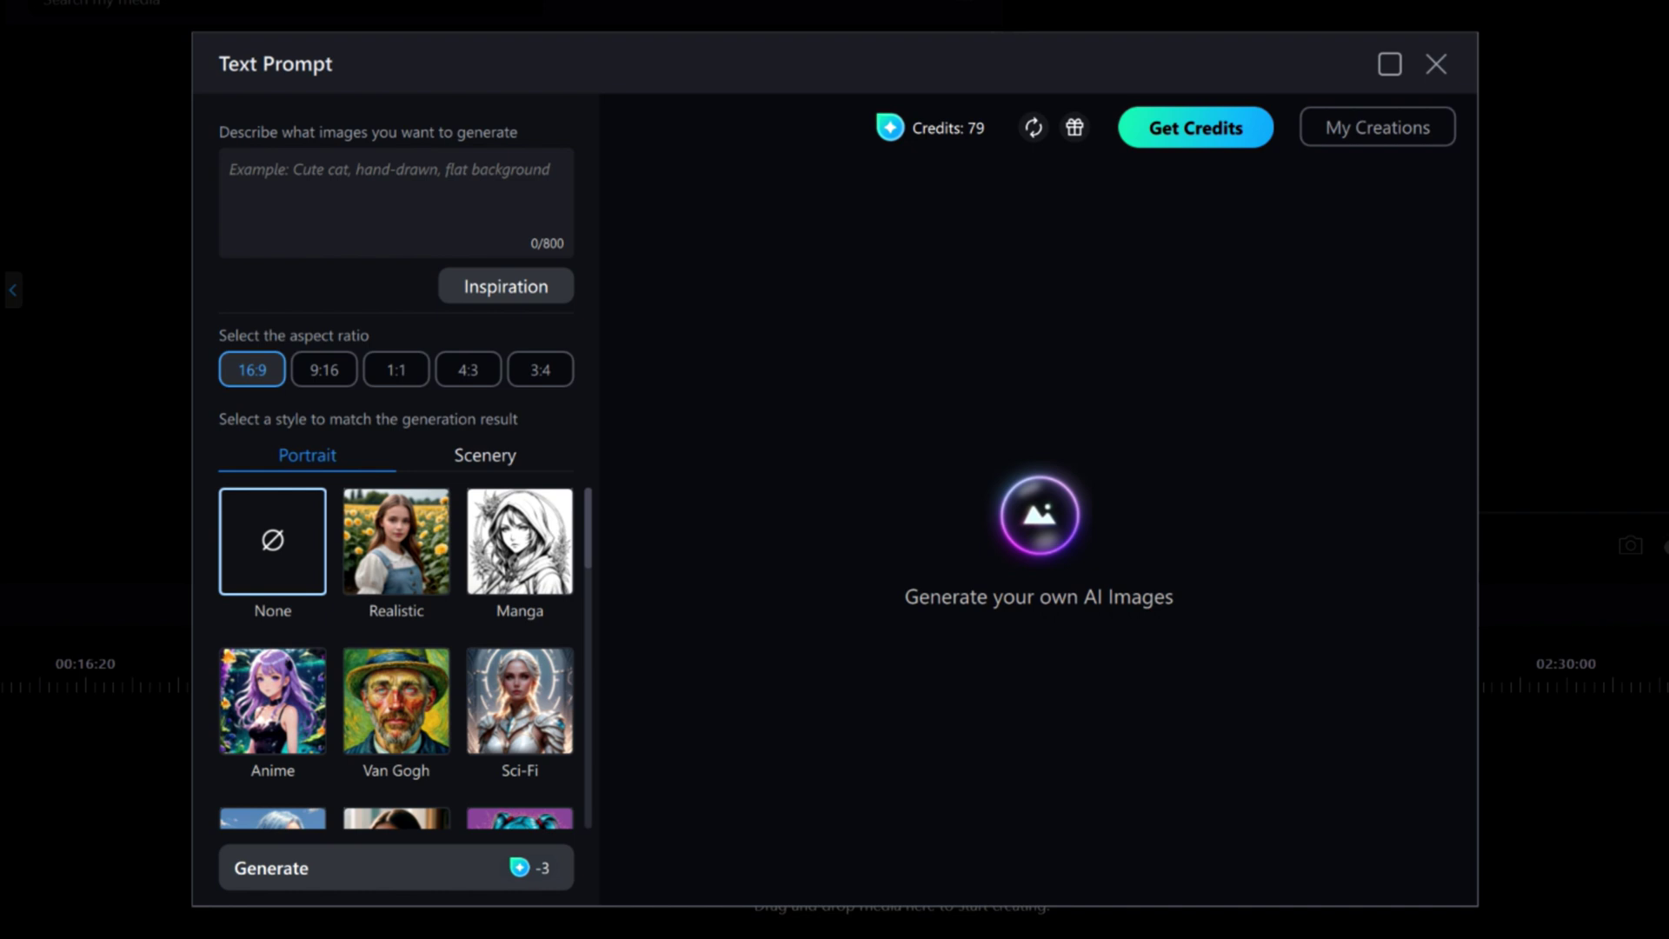
left_click(555, 167)
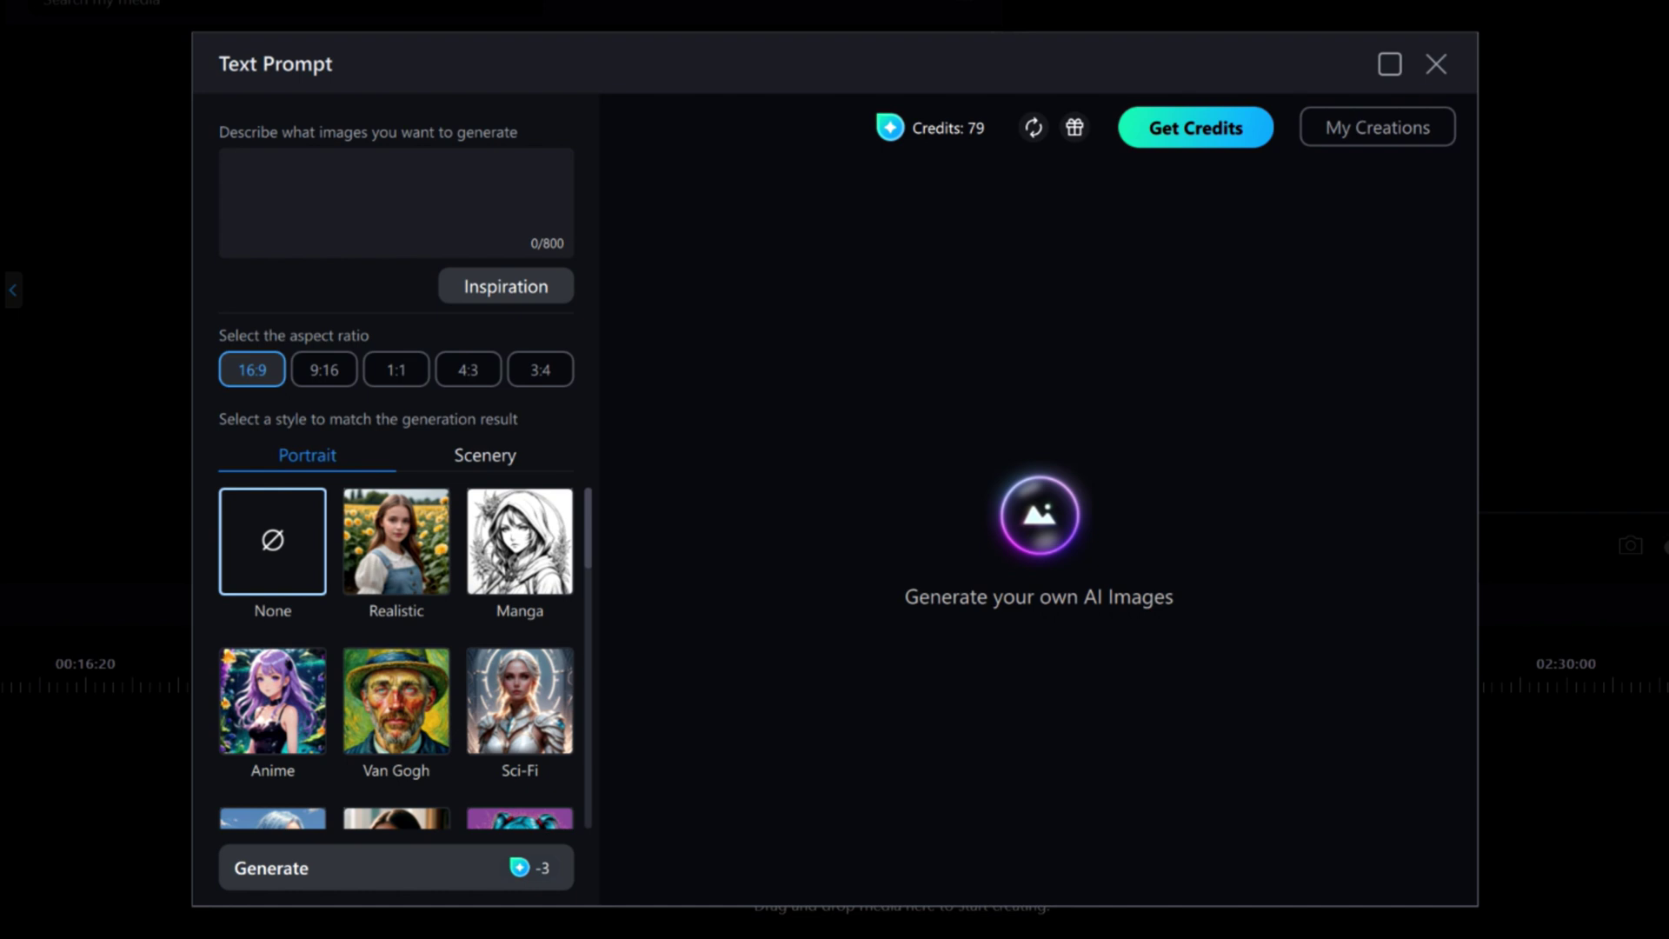
Browse the Get Inspiration prompt gallery, return, and open Get Prompt from Image.
left_click(516, 288)
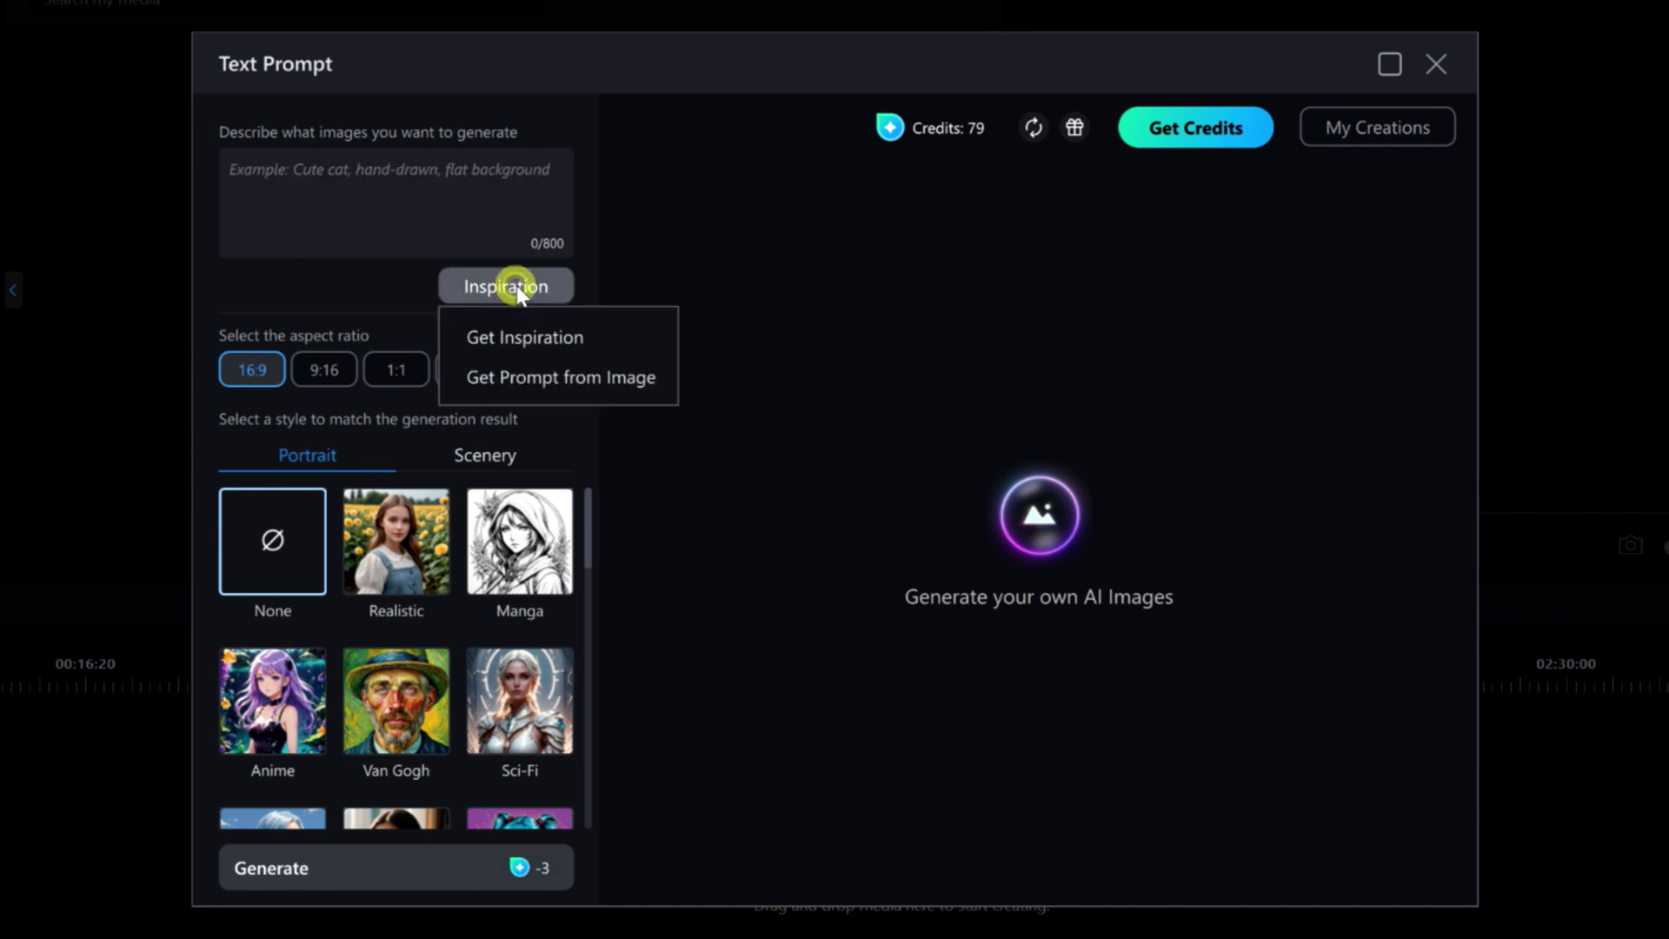
left_click(562, 341)
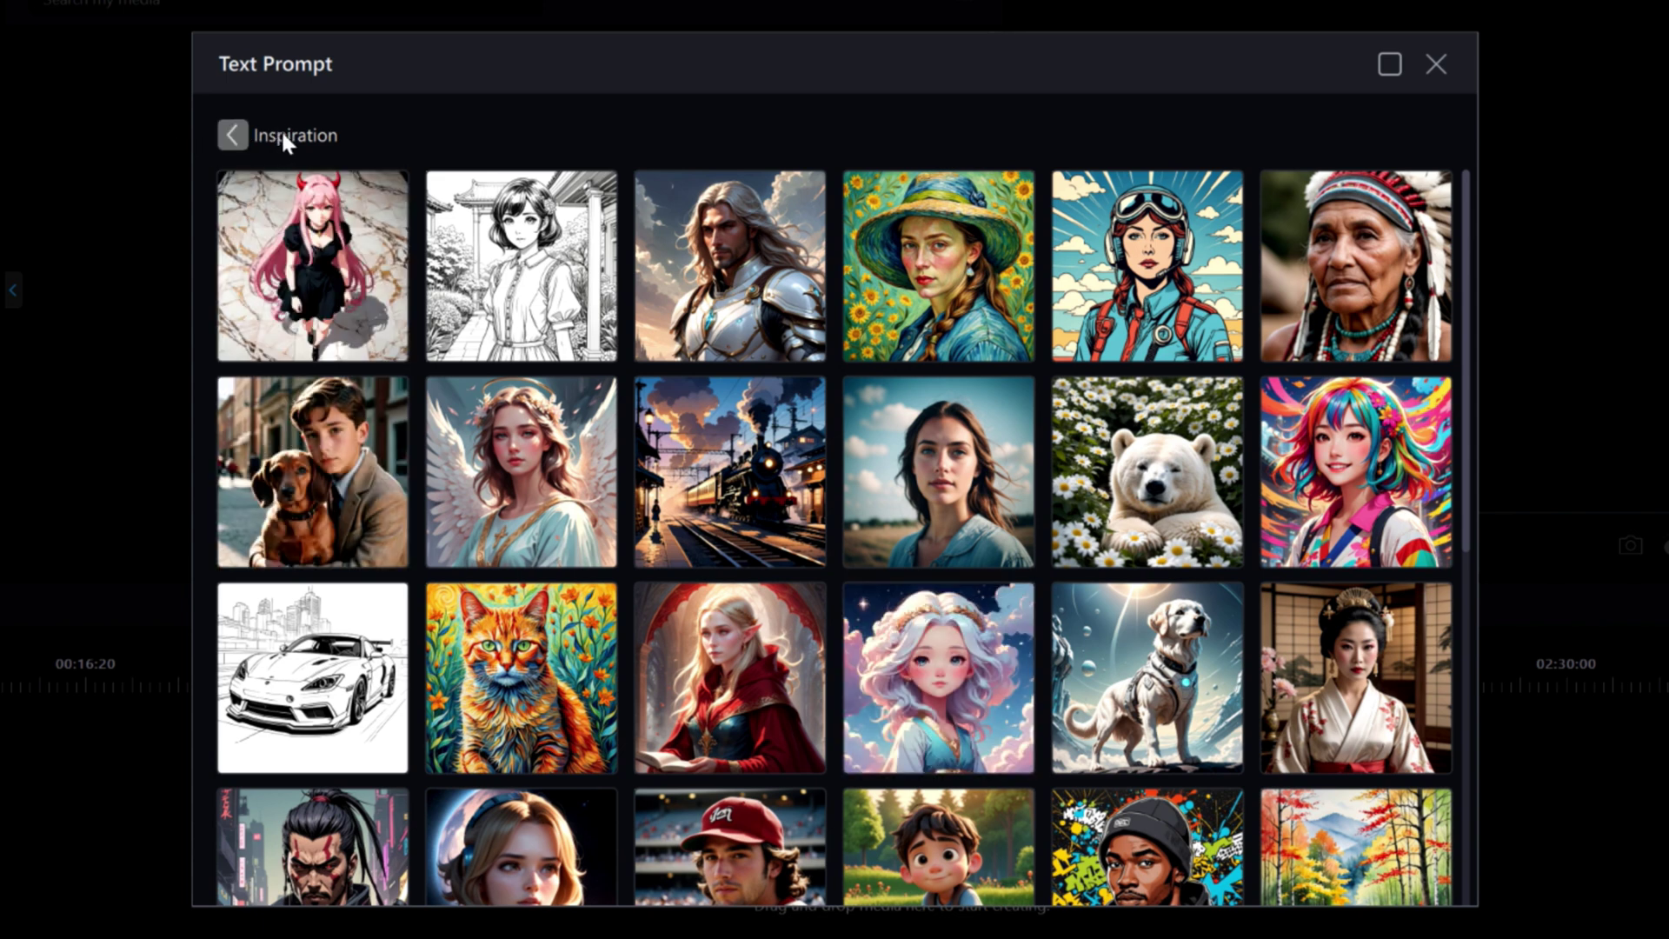
left_click(233, 135)
left_click(507, 286)
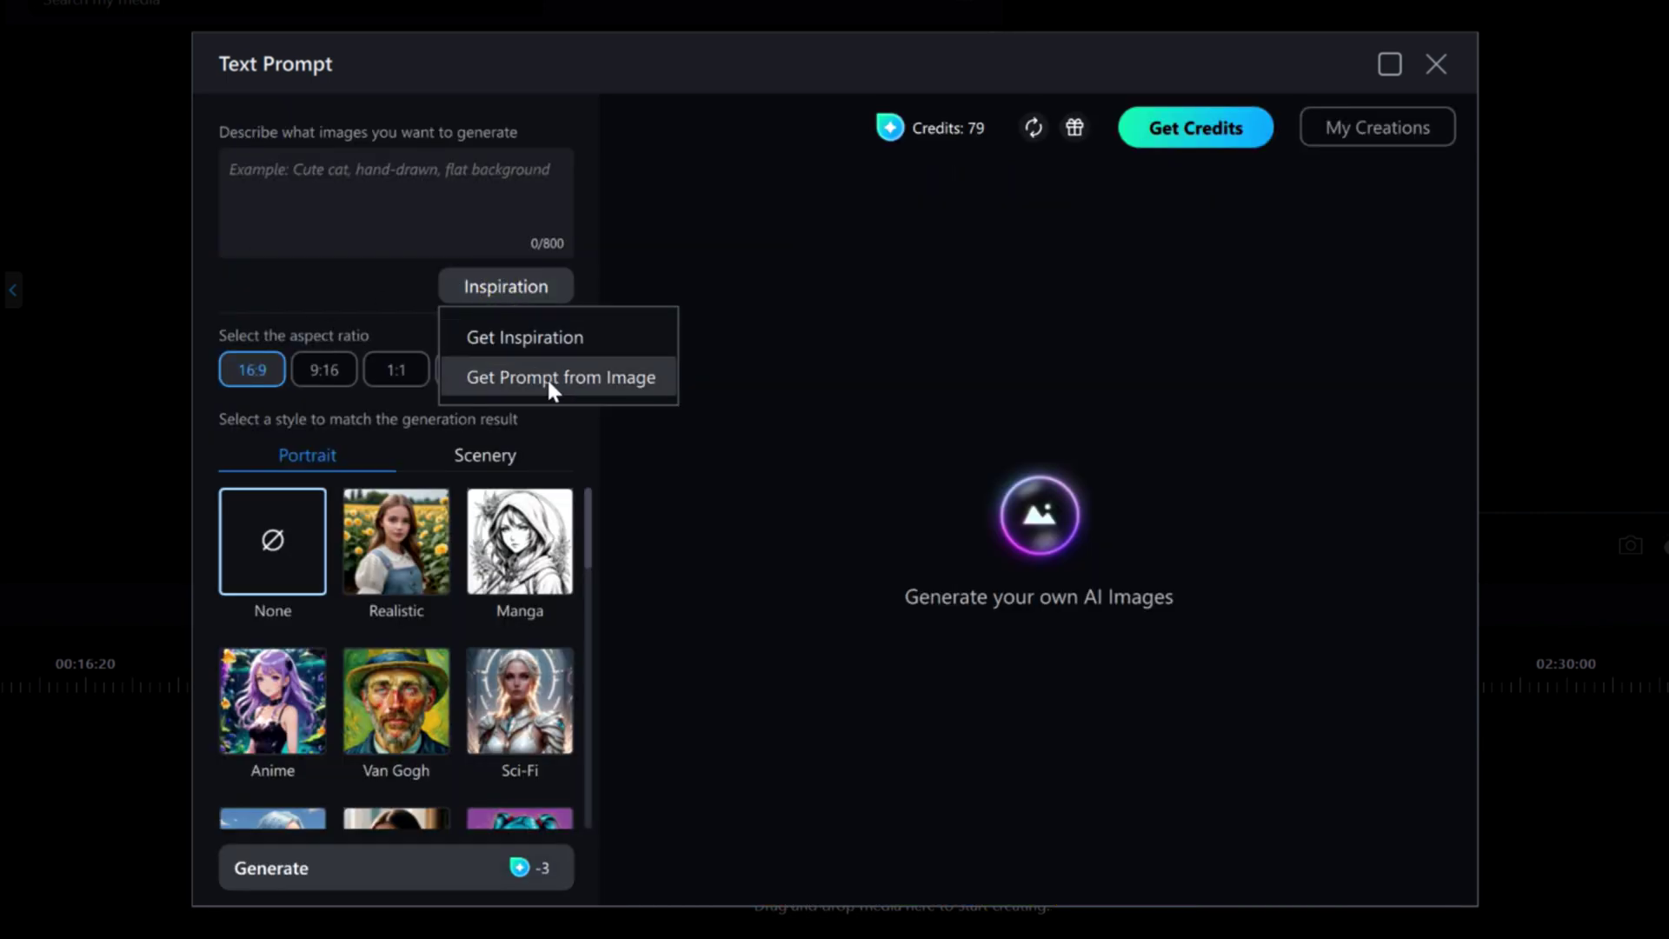
left_click(604, 379)
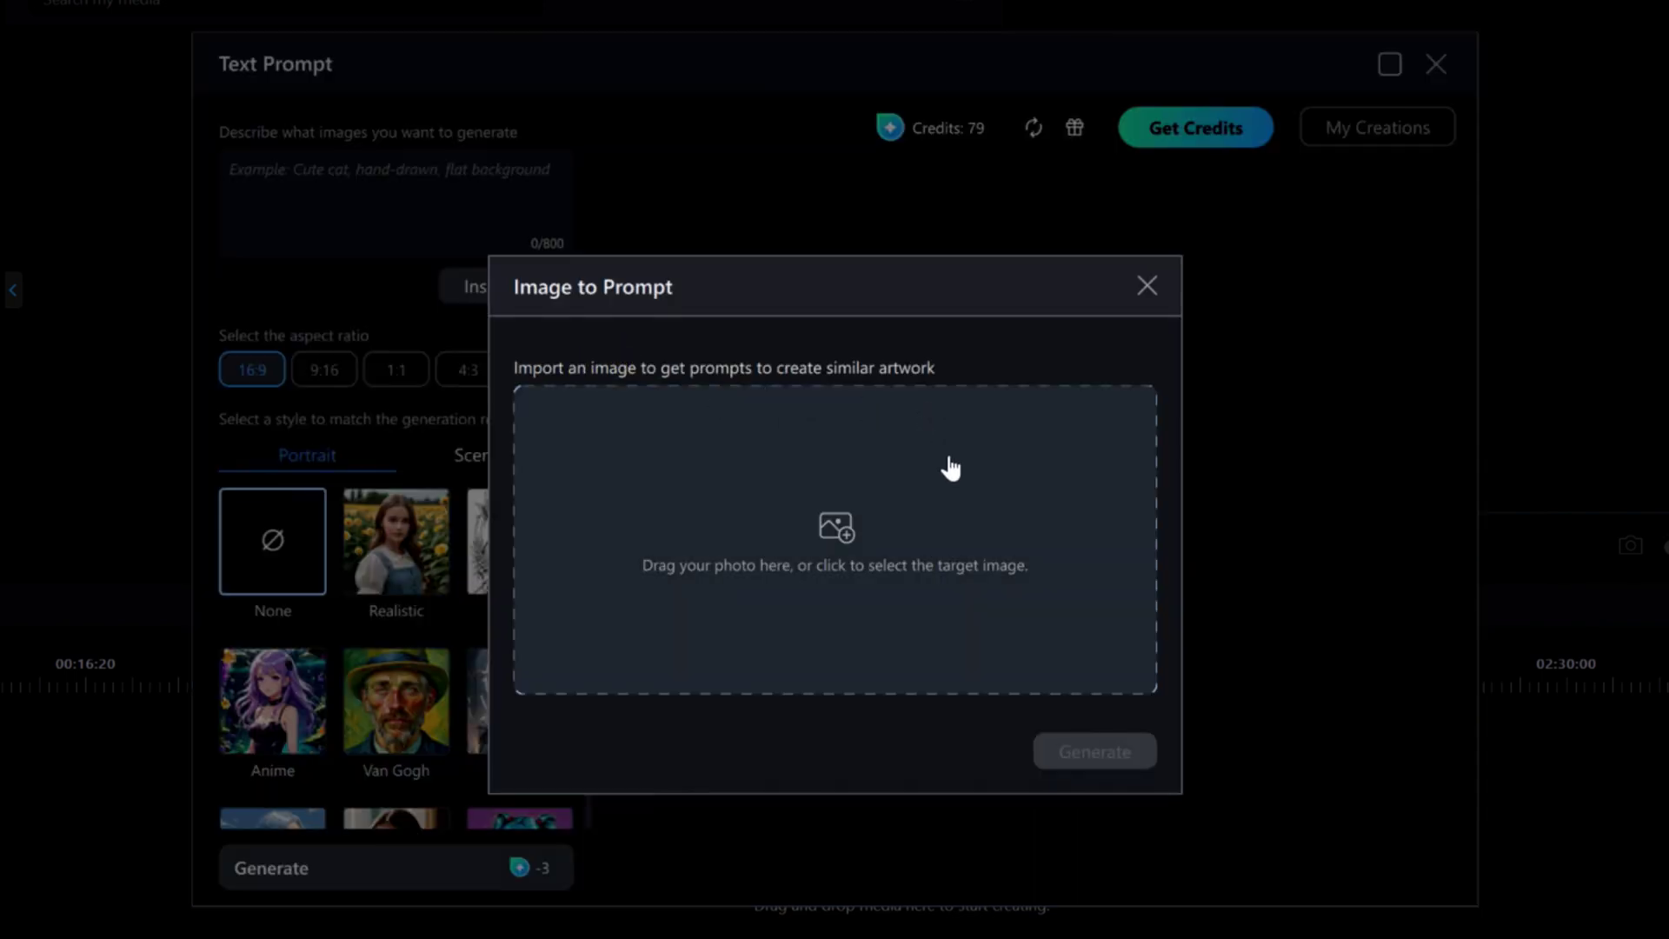
Browse to PICTURES (J:) > Pictures > Master Picture Depository > 2000-2010 in the photo picker.
left_click(845, 526)
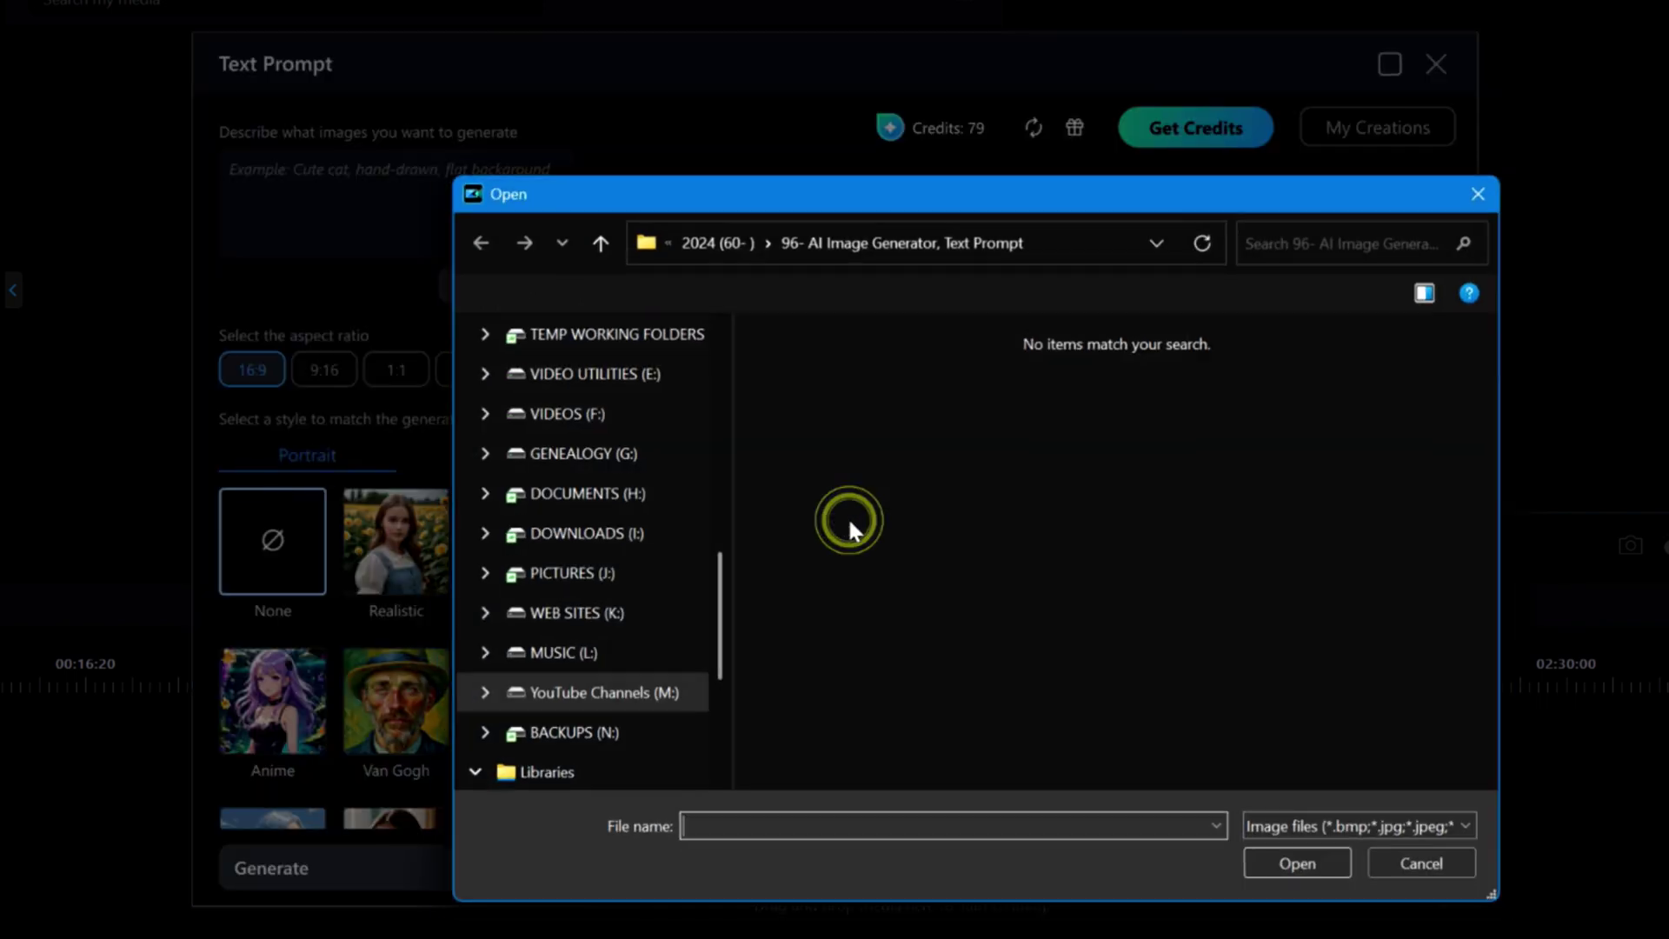
left_click(578, 576)
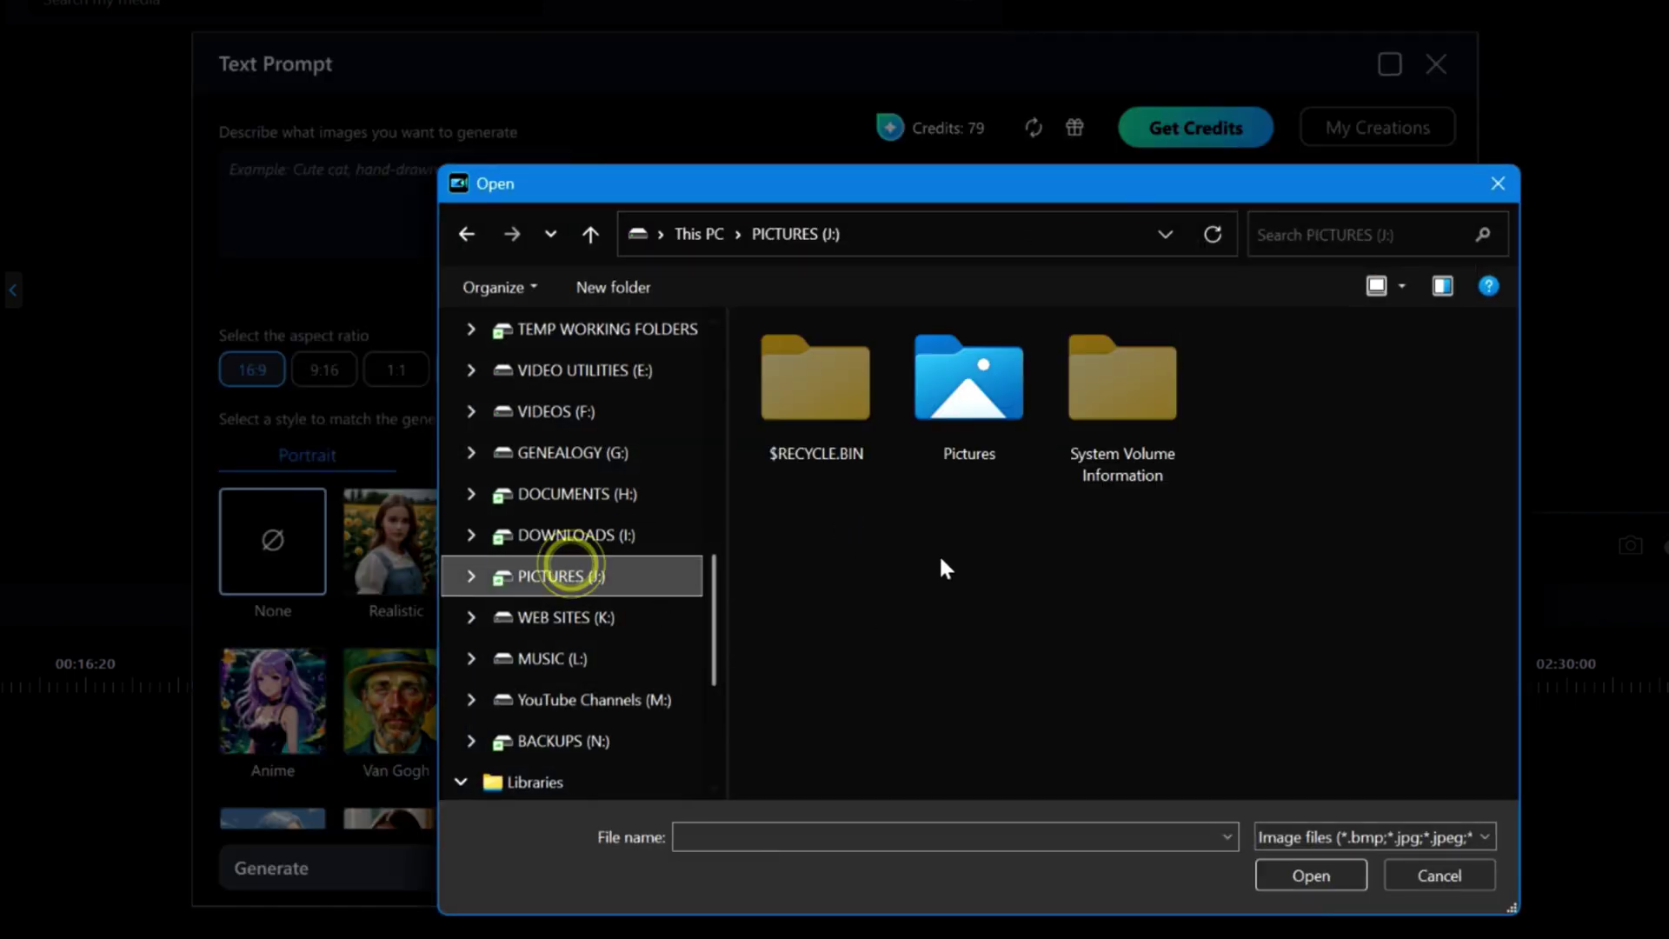
double_click(942, 408)
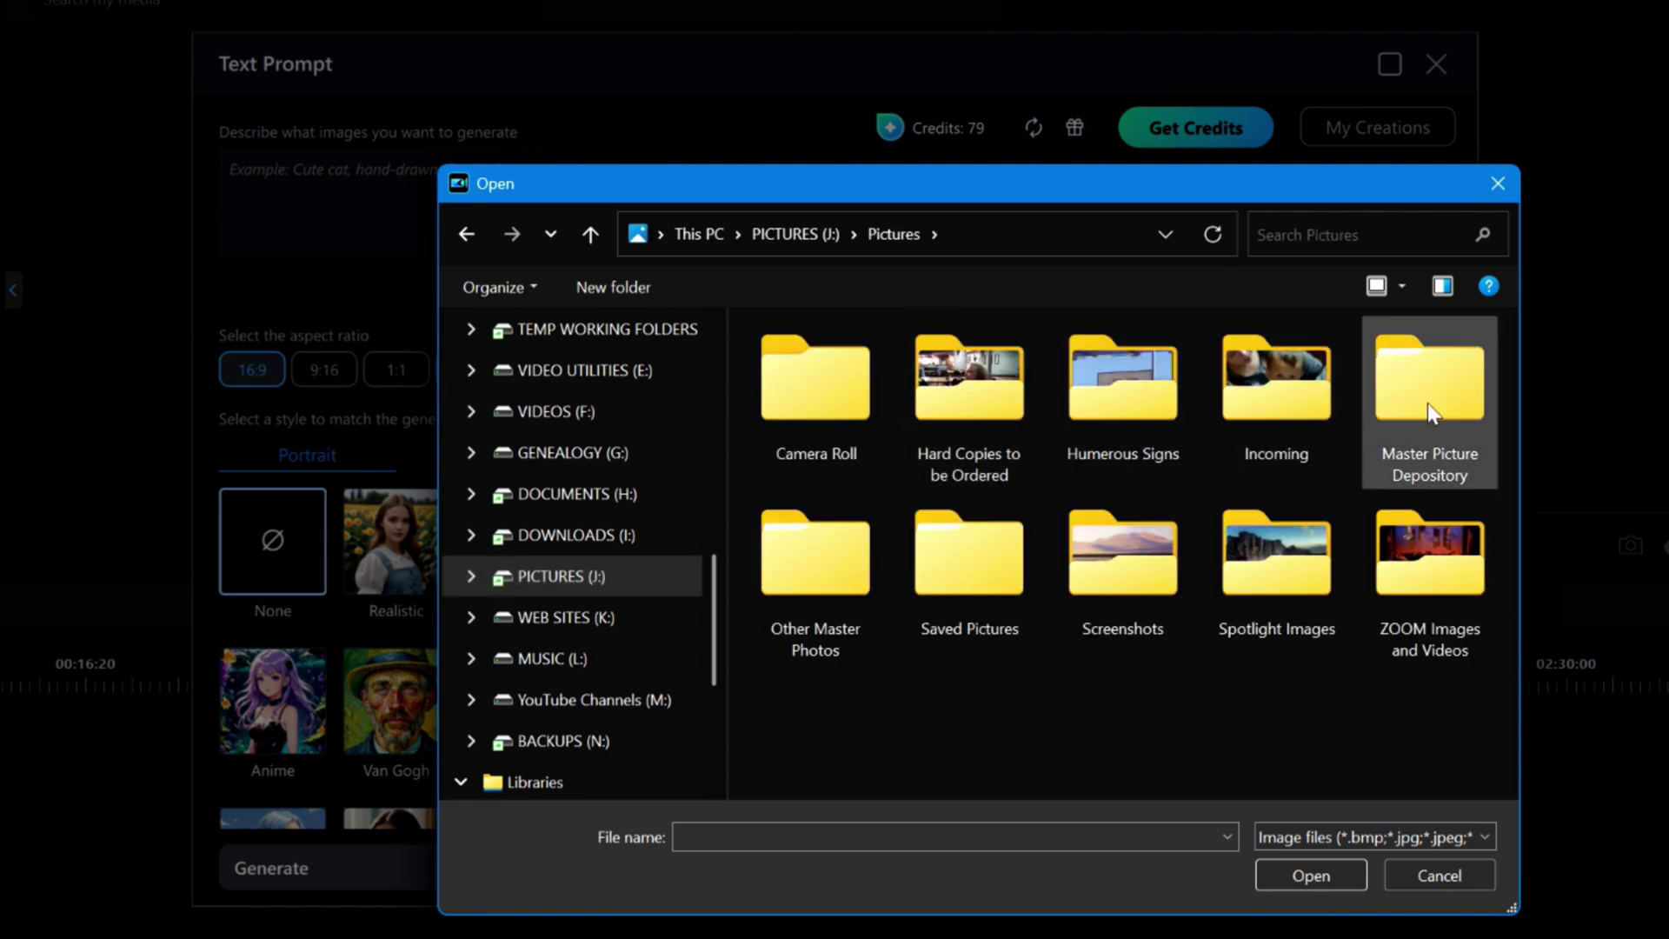
double_click(1414, 388)
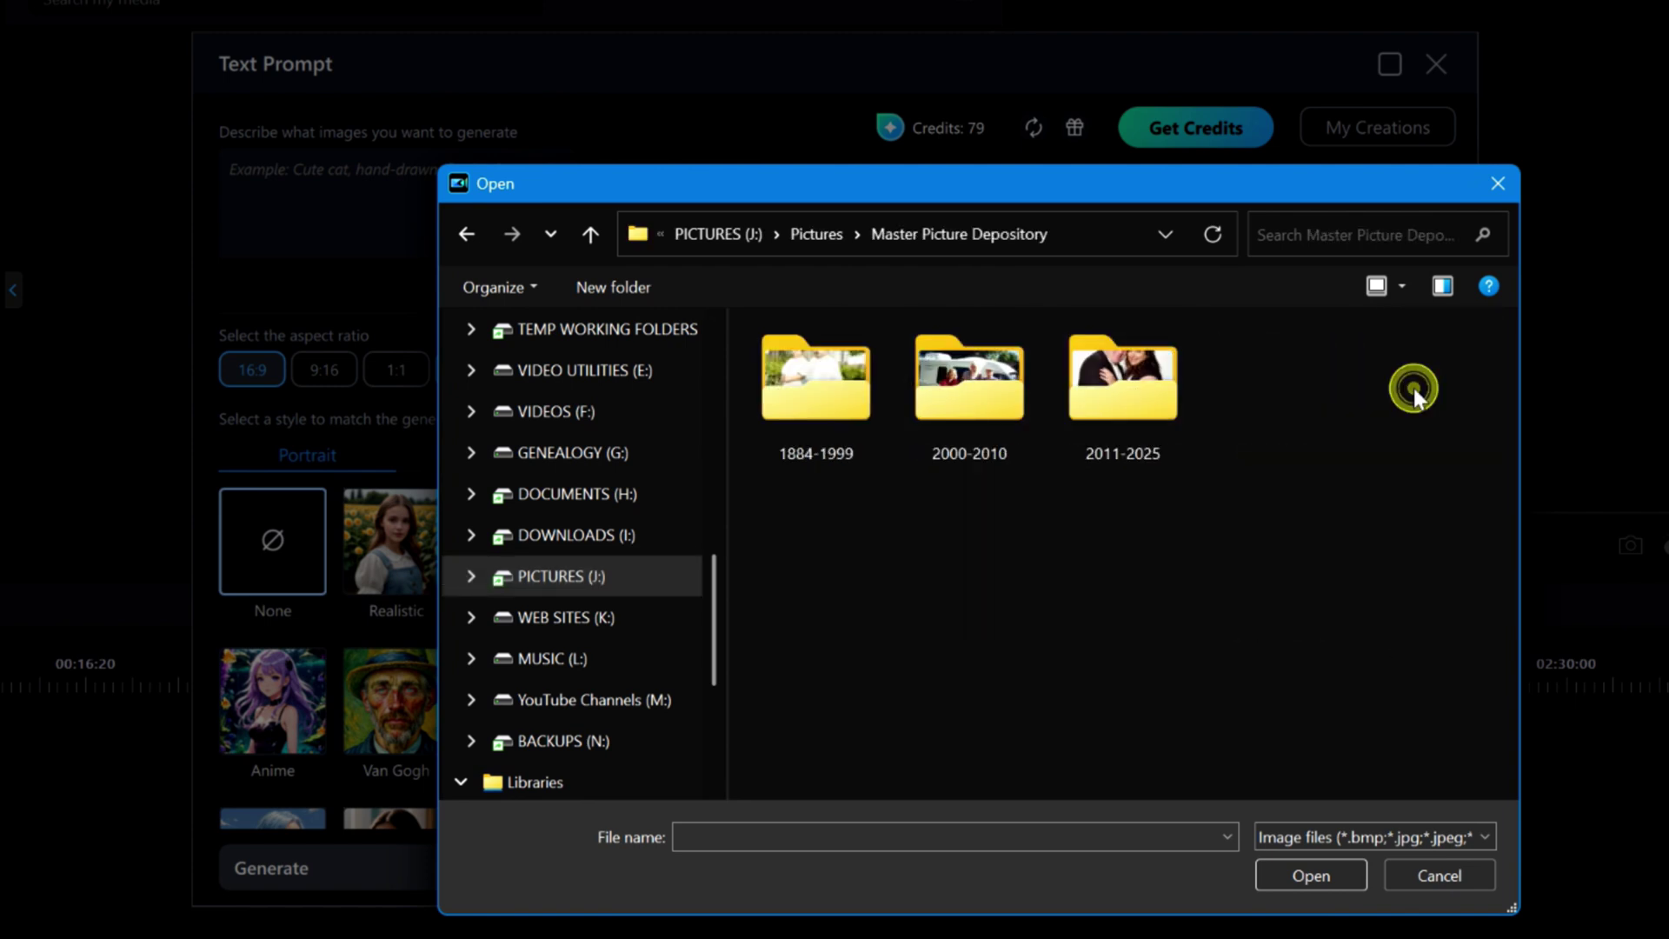
double_click(1004, 393)
Import 2000-02-01-120500.jpg and generate a prompt from it.
scroll(957, 539, "down", 5)
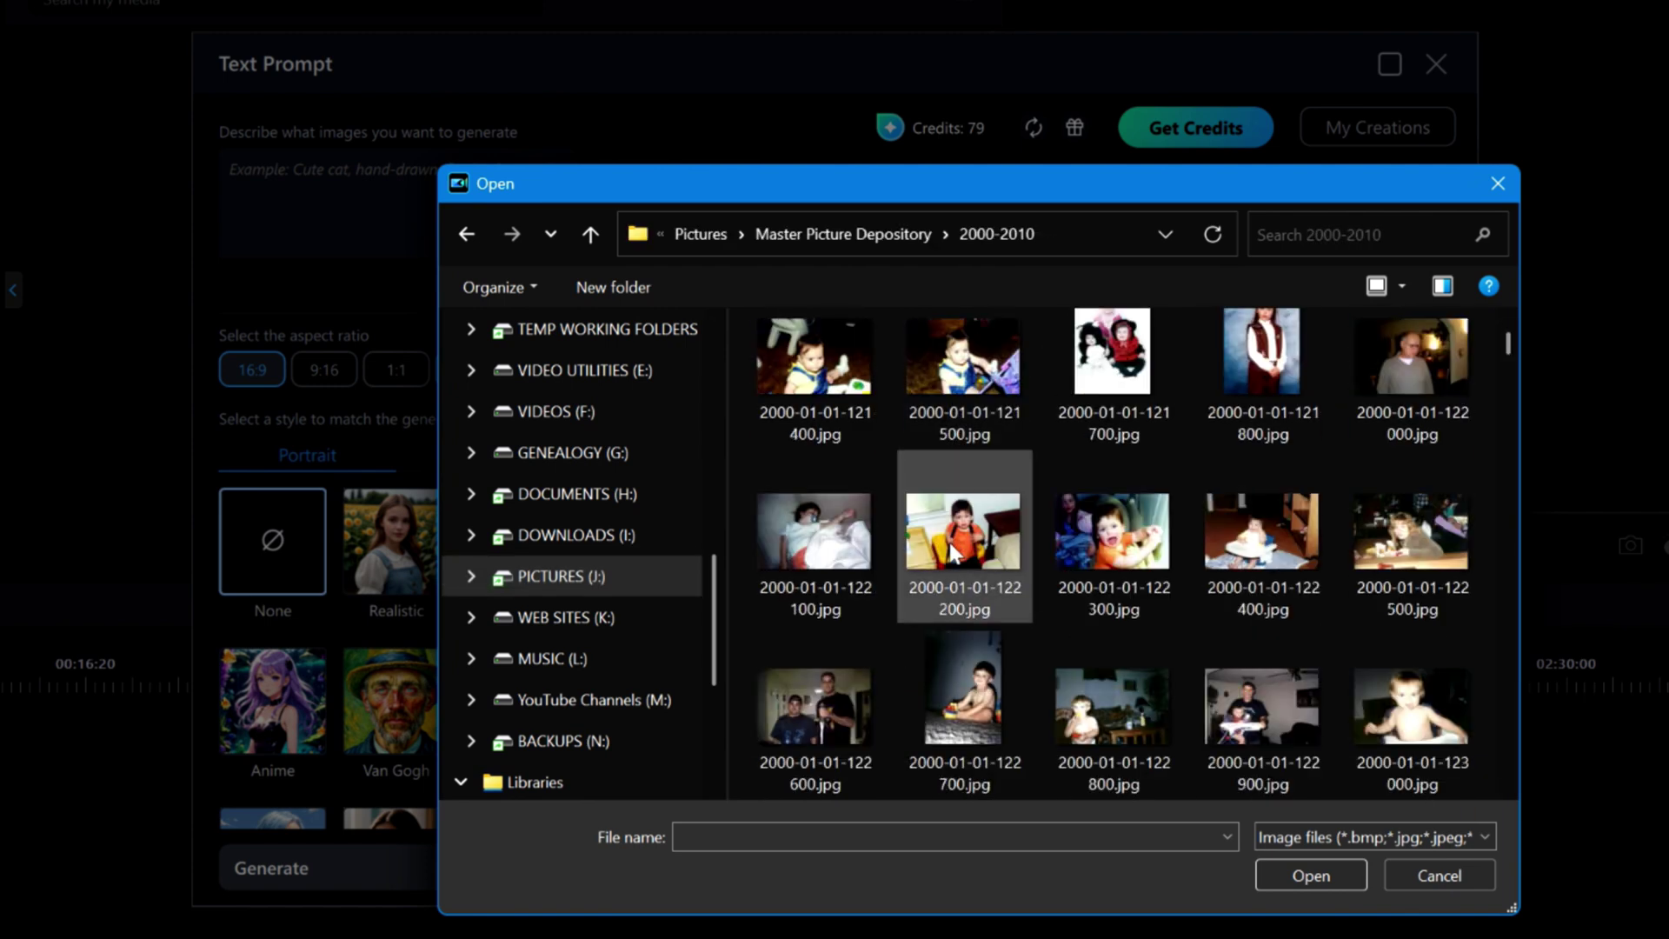
scroll(952, 557, "down", 1)
scroll(940, 561, "down", 1)
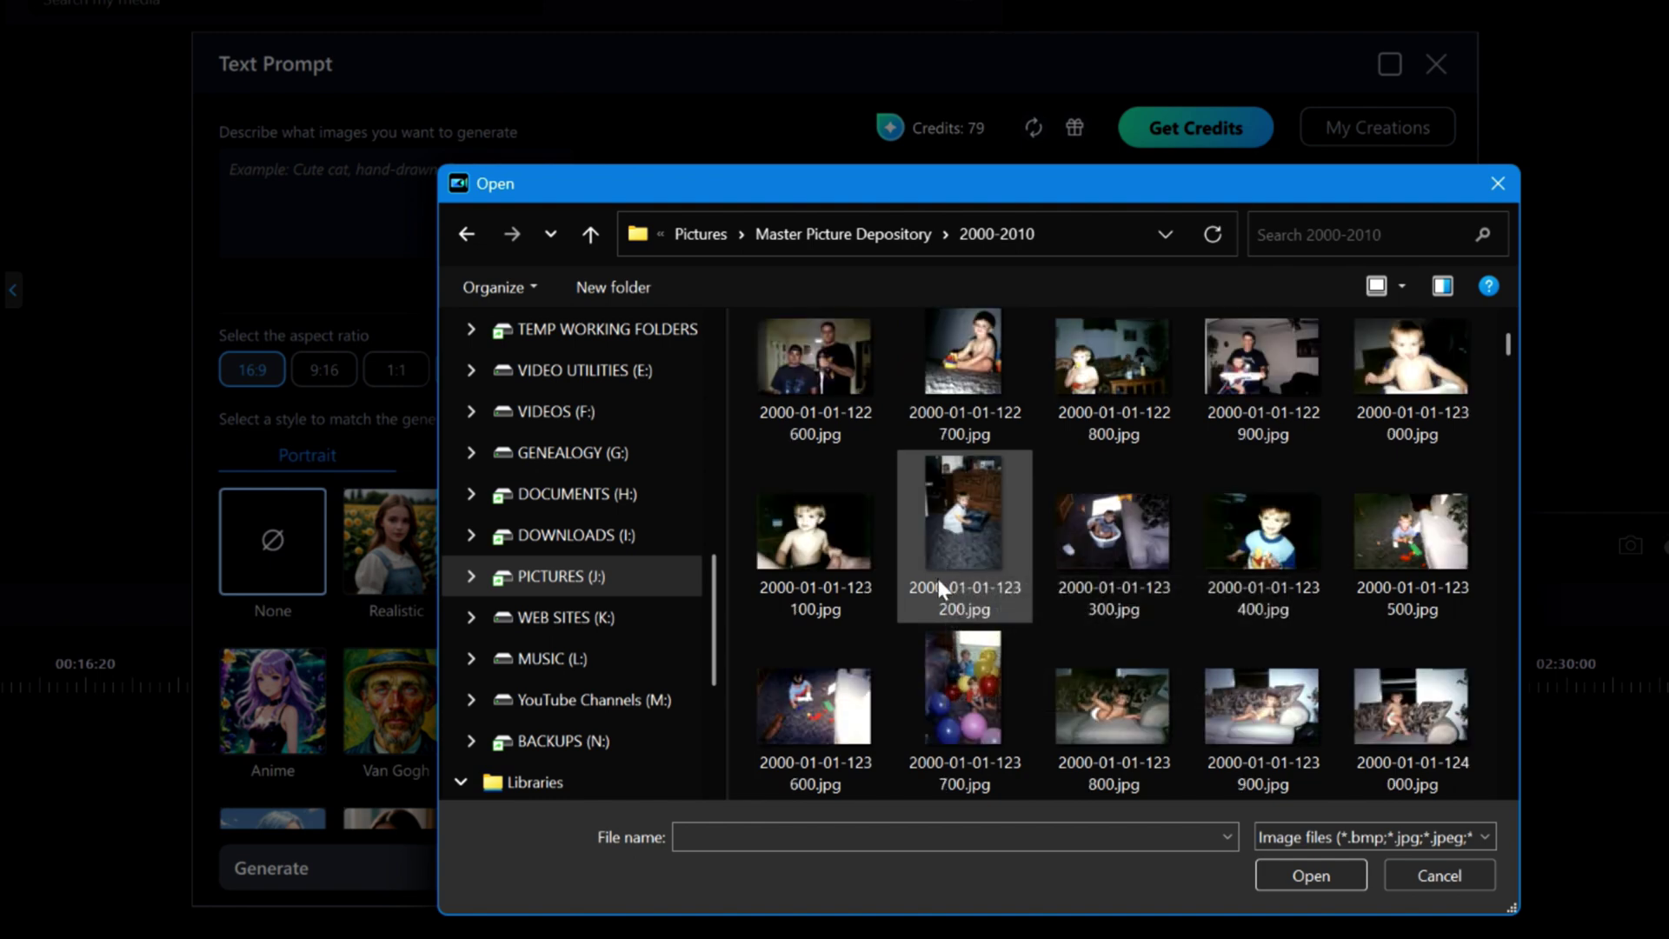
scroll(937, 580, "down", 5)
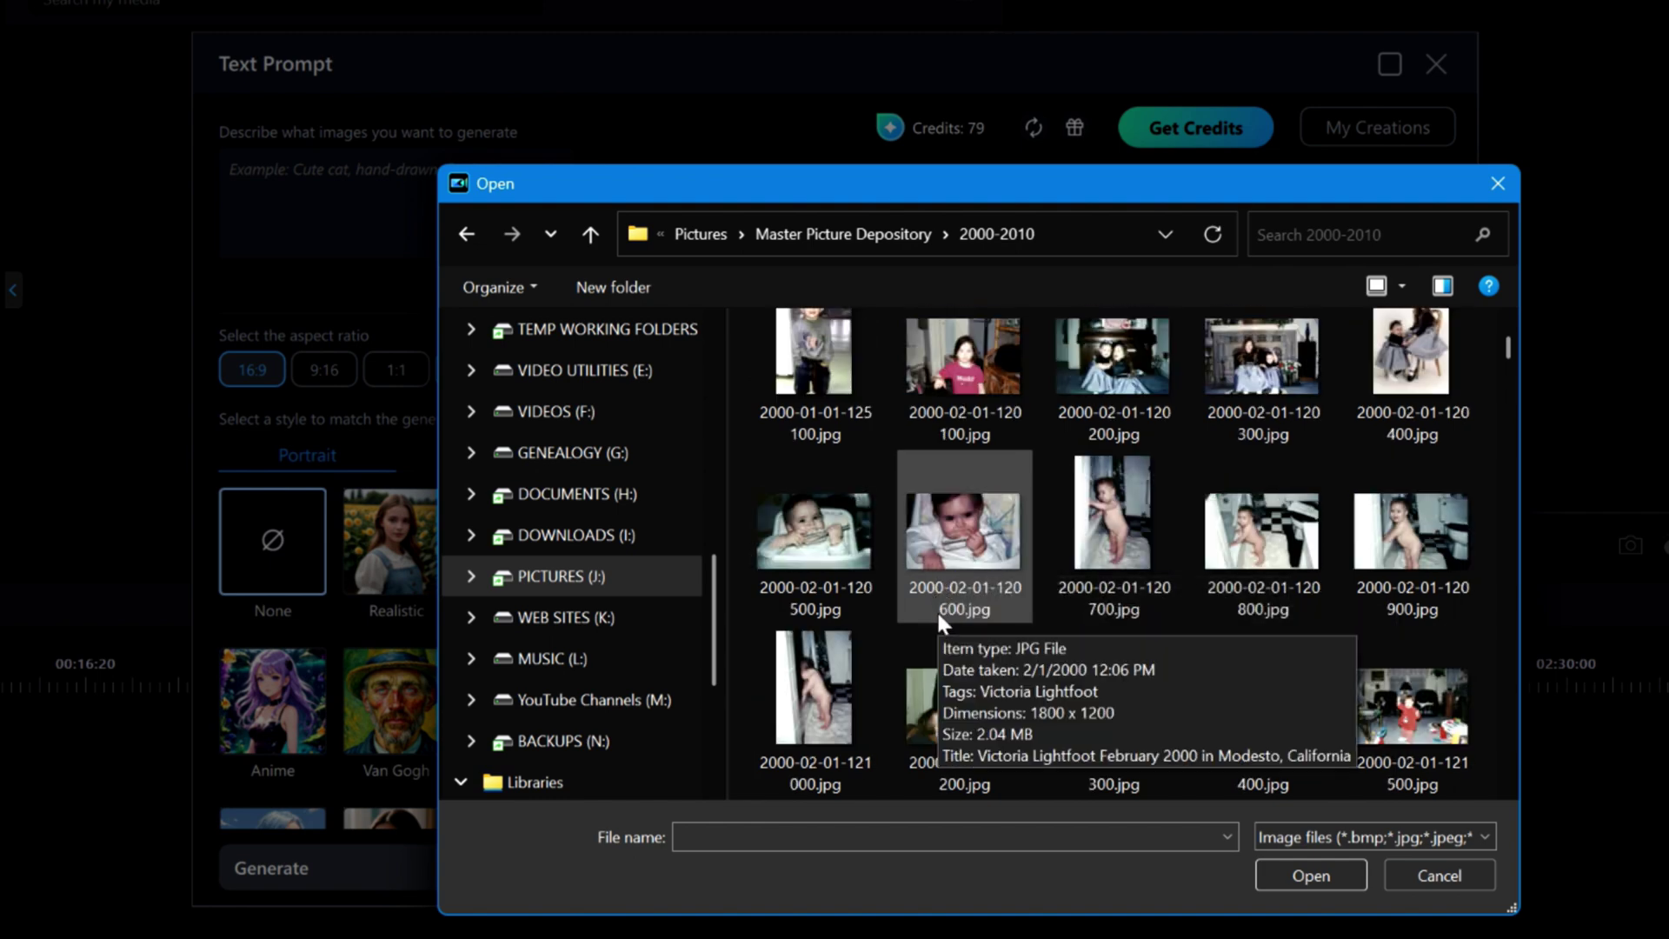
left_click(809, 520)
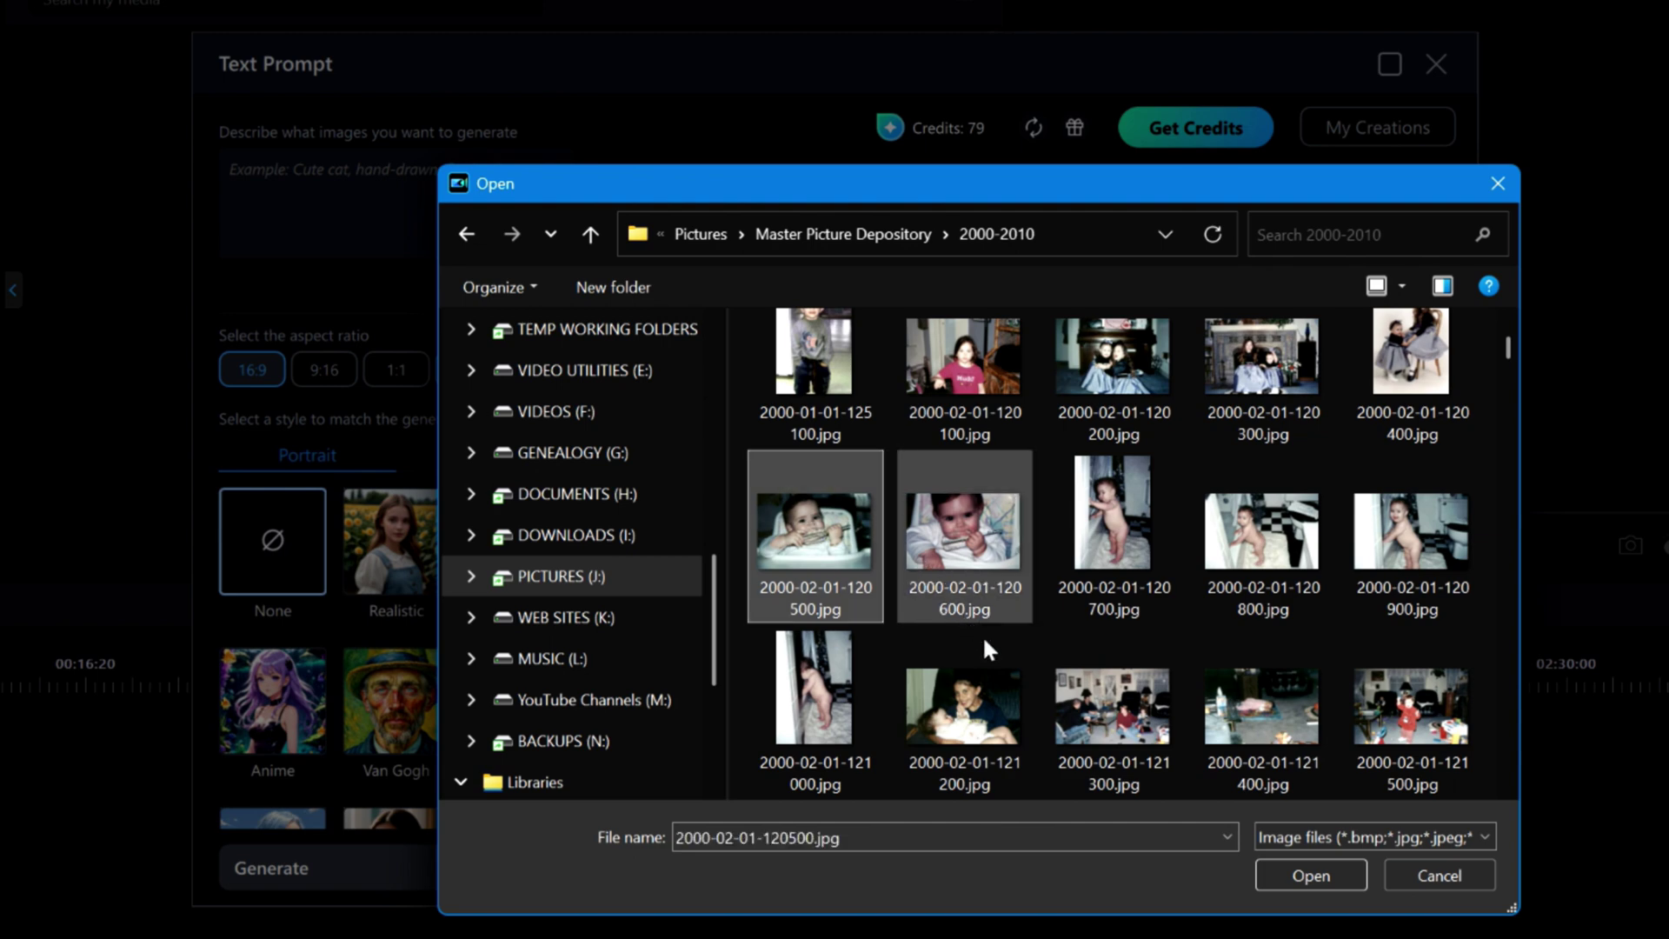
left_click(1328, 876)
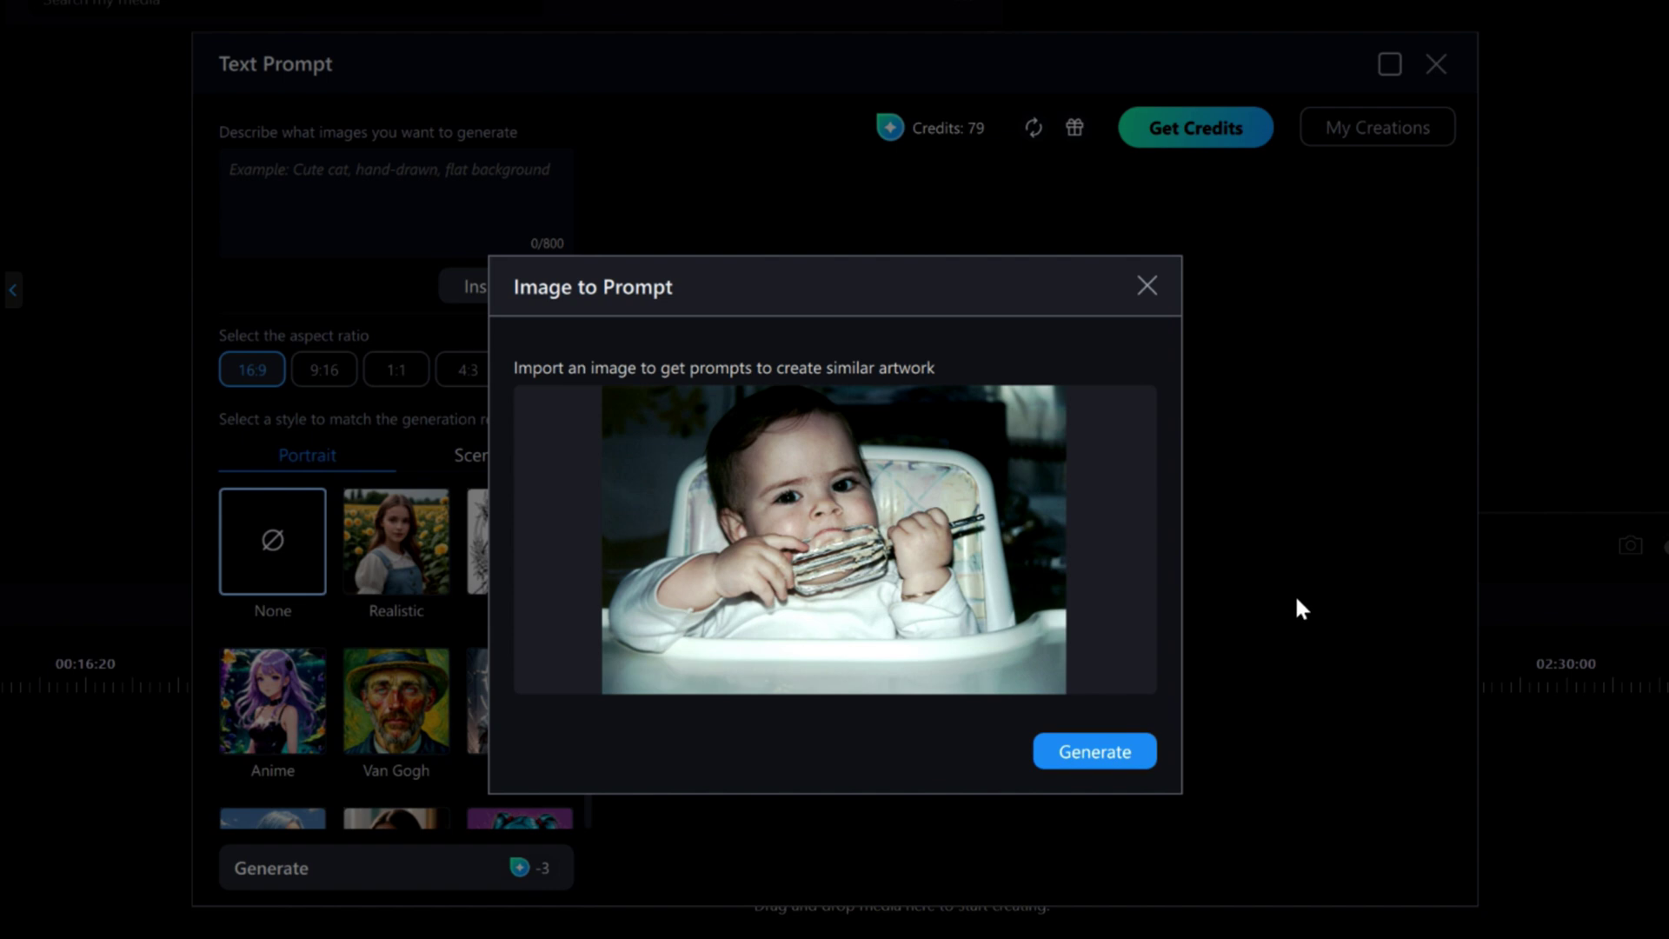
left_click(1091, 756)
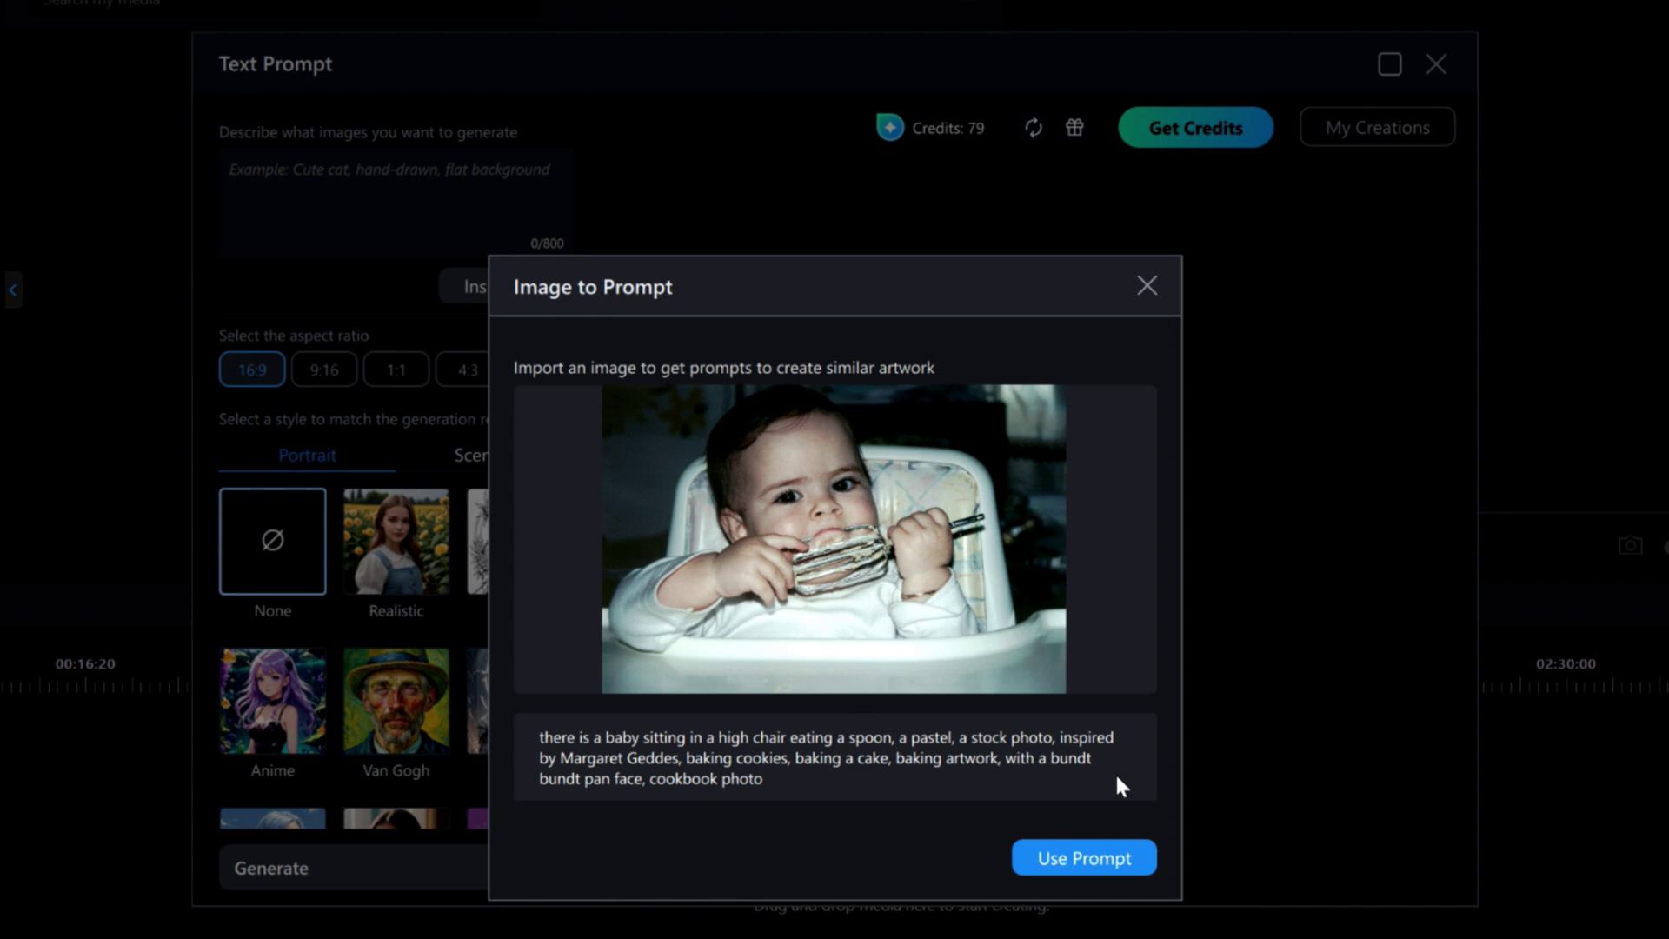
Use the generated baby-in-high-chair prompt as the description and scroll through its text.
left_click(1104, 863)
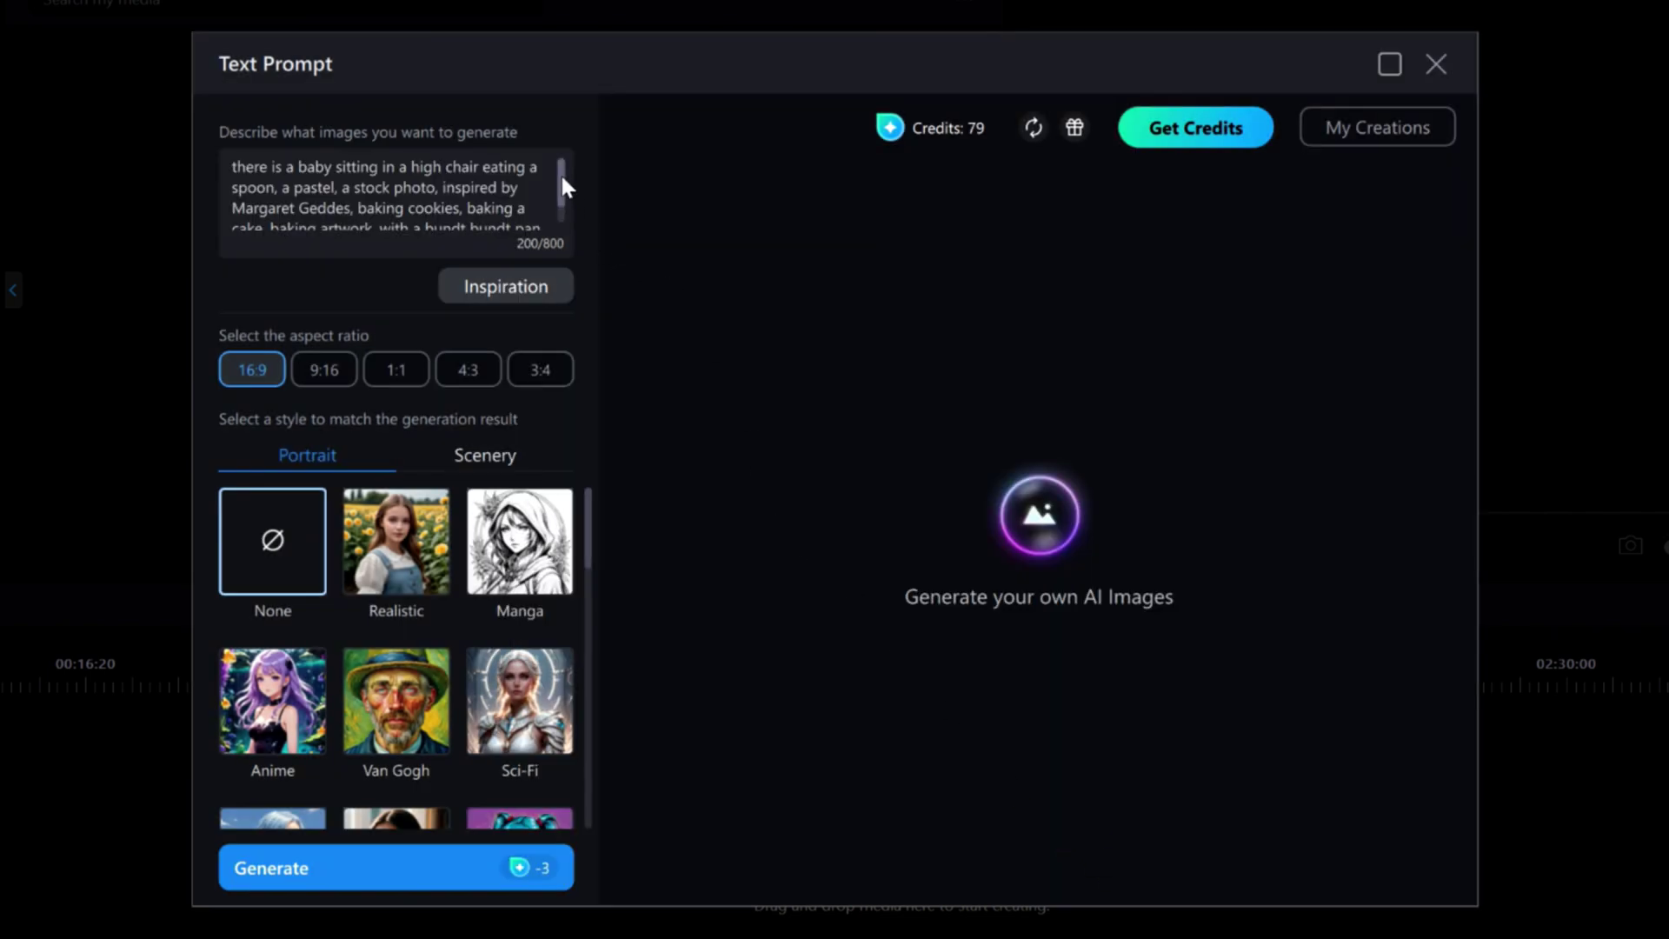
left_click_drag(562, 178, 569, 226)
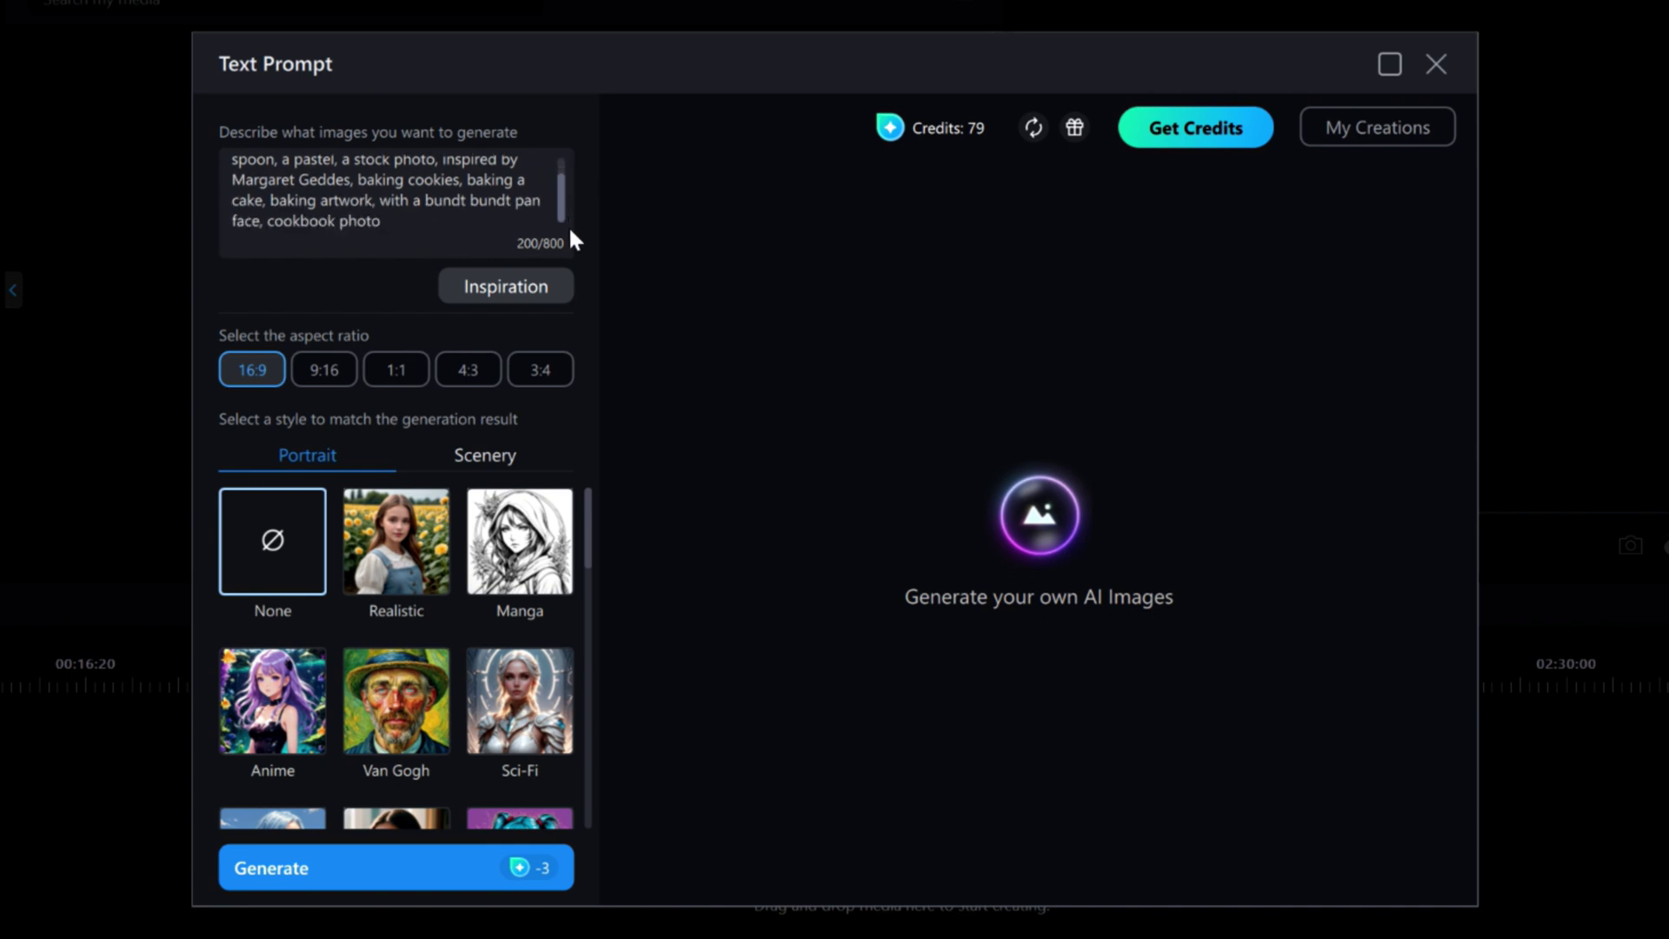
scroll(570, 174, "up", 2)
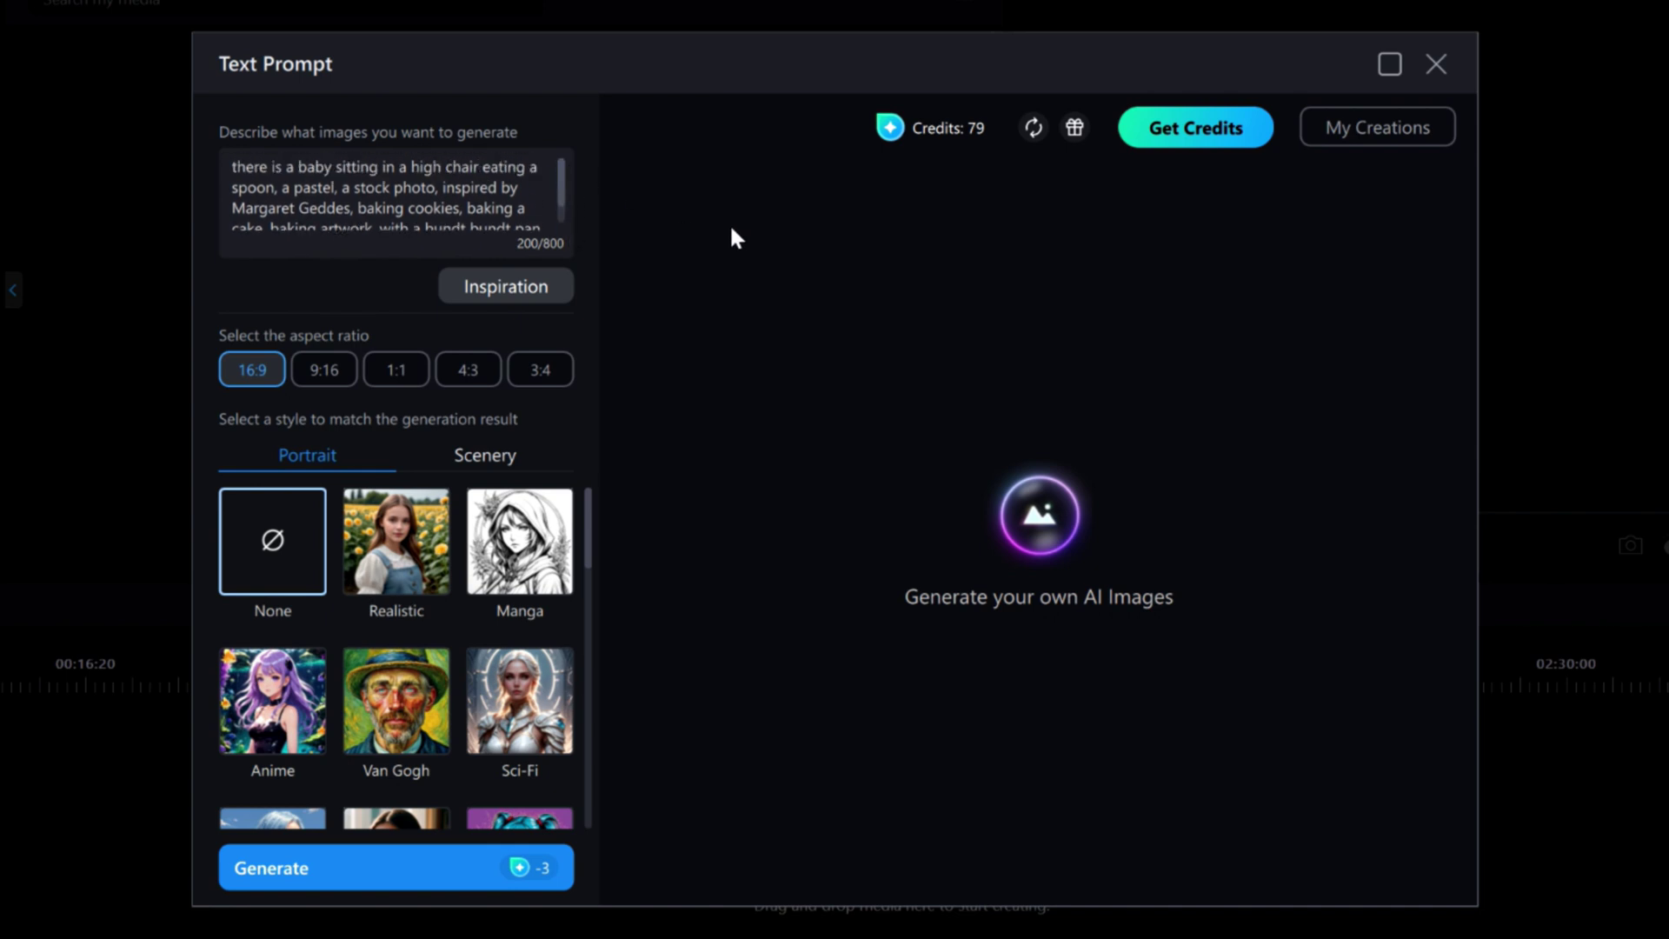
Clear the generated prompt and type 'red race car, rain drenched' as the description.
left_click_drag(527, 209, 100, 103)
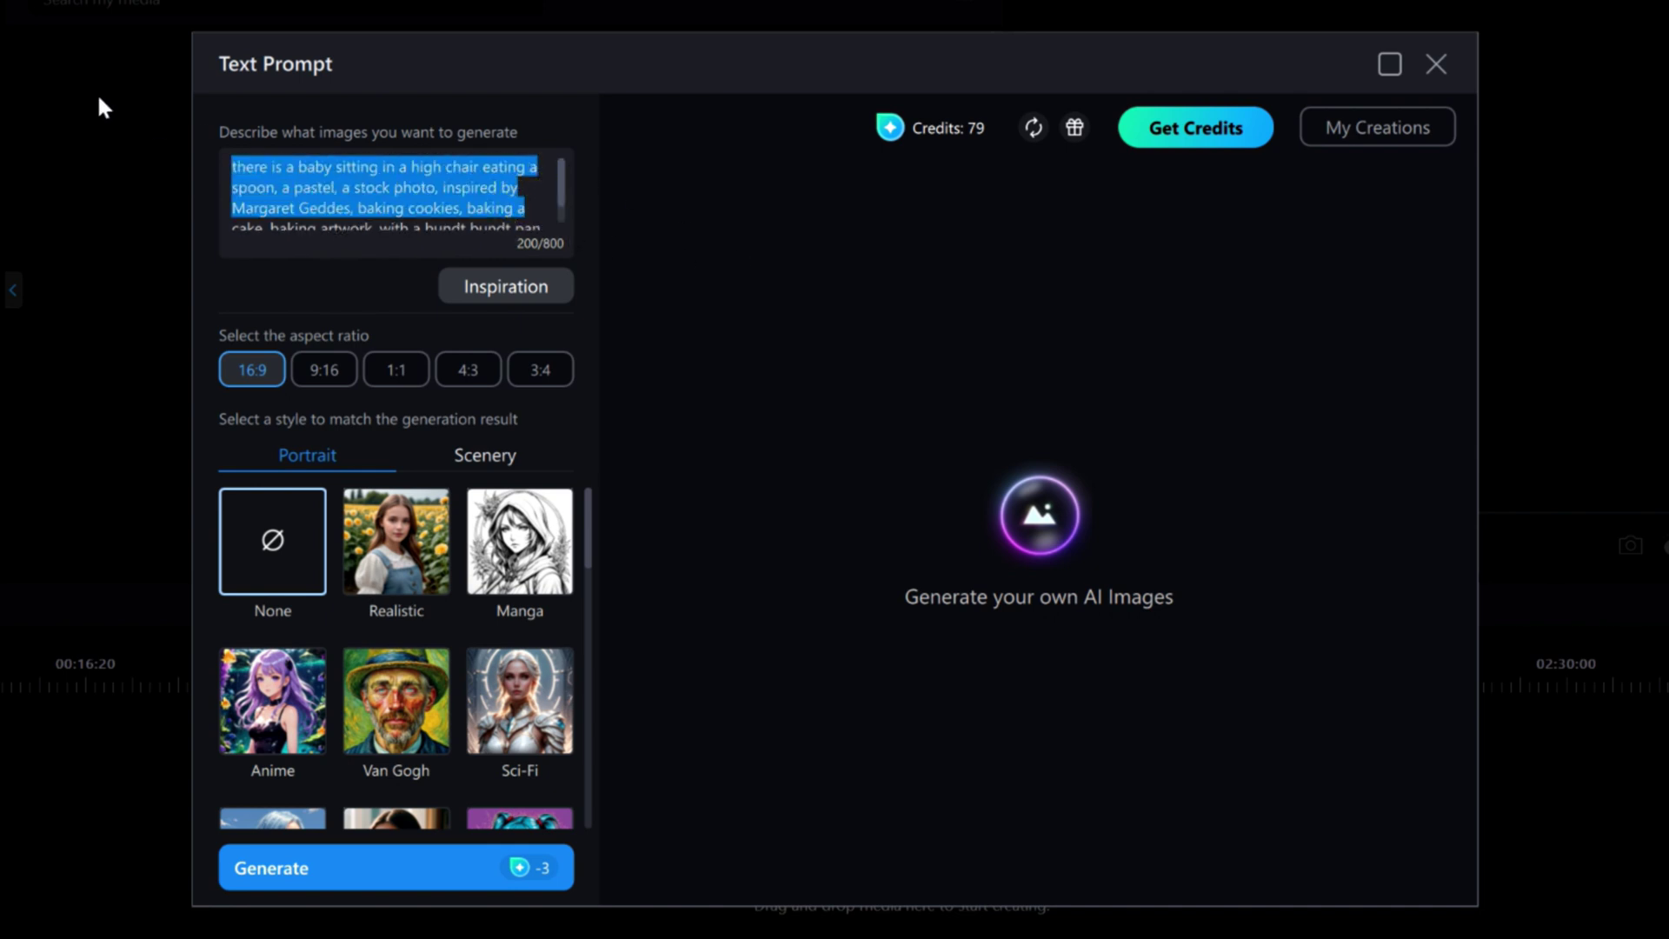
key("BackSpace")
triple_click(449, 202)
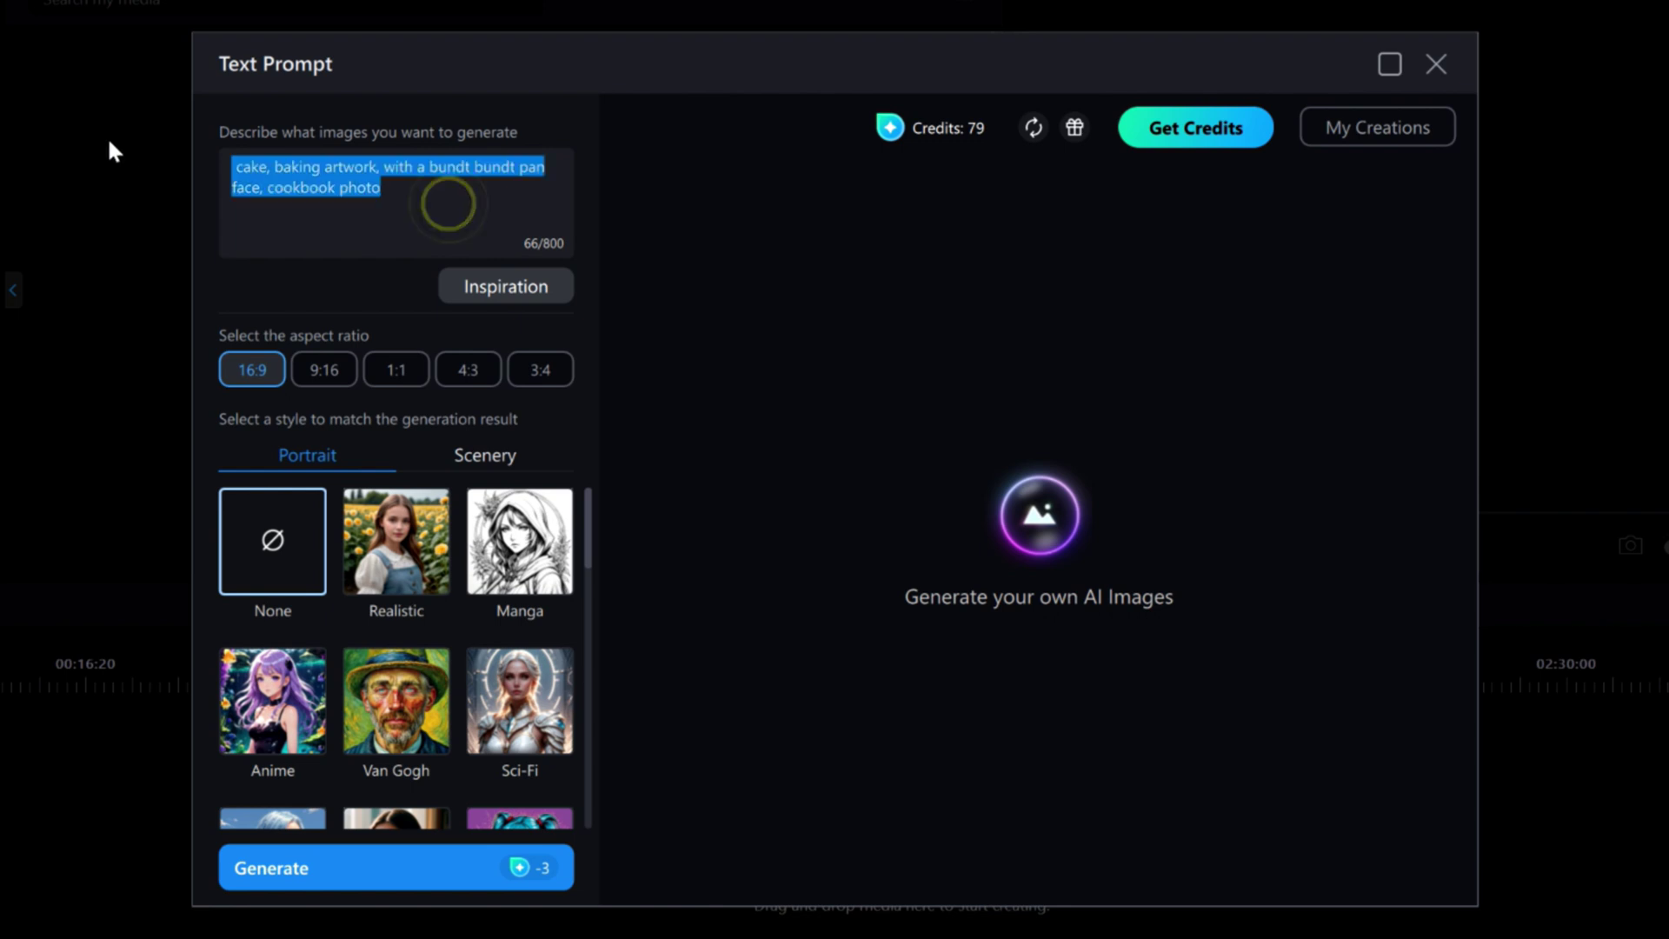
key("BackSpace")
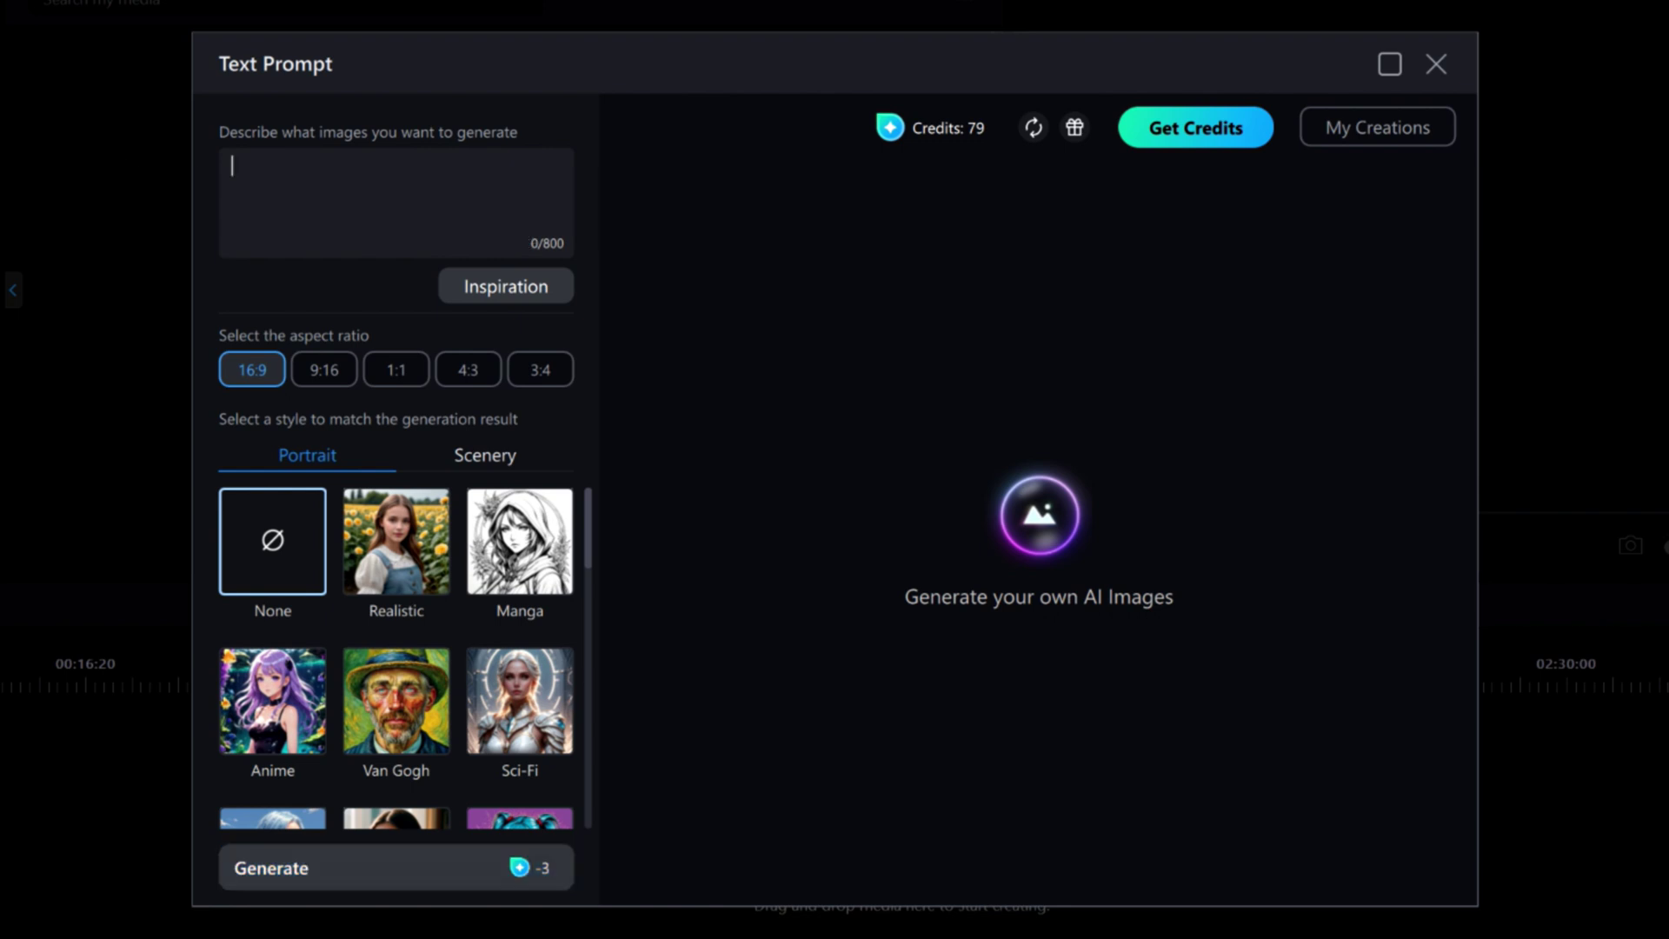
type("re")
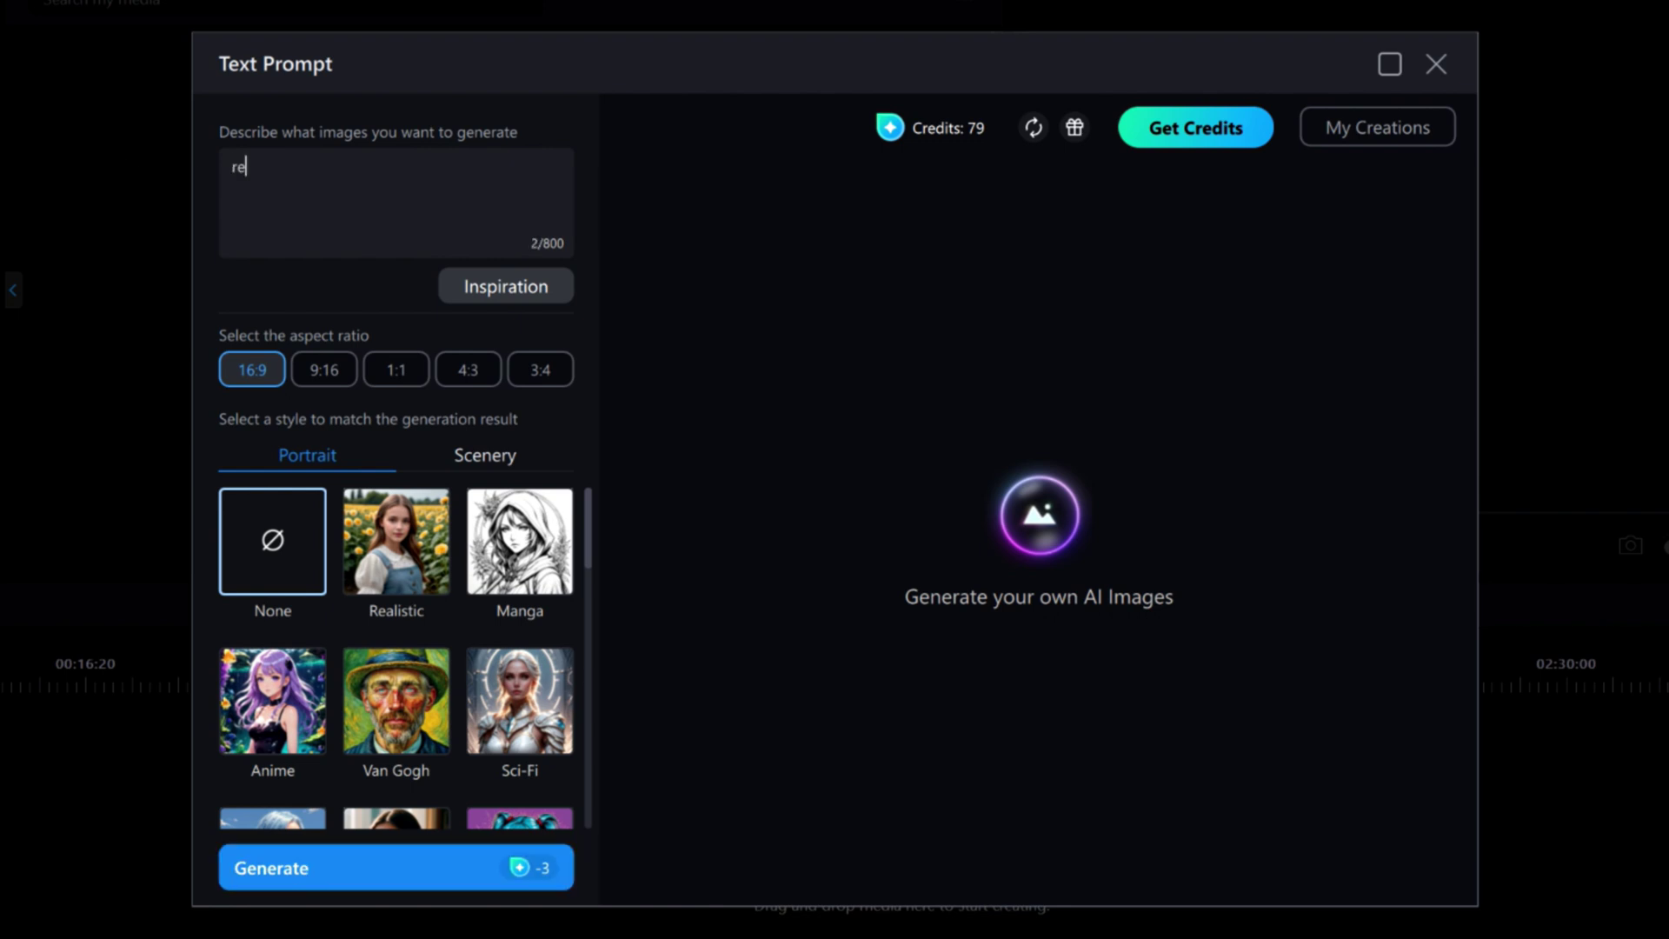
type("d race car, rain drenched")
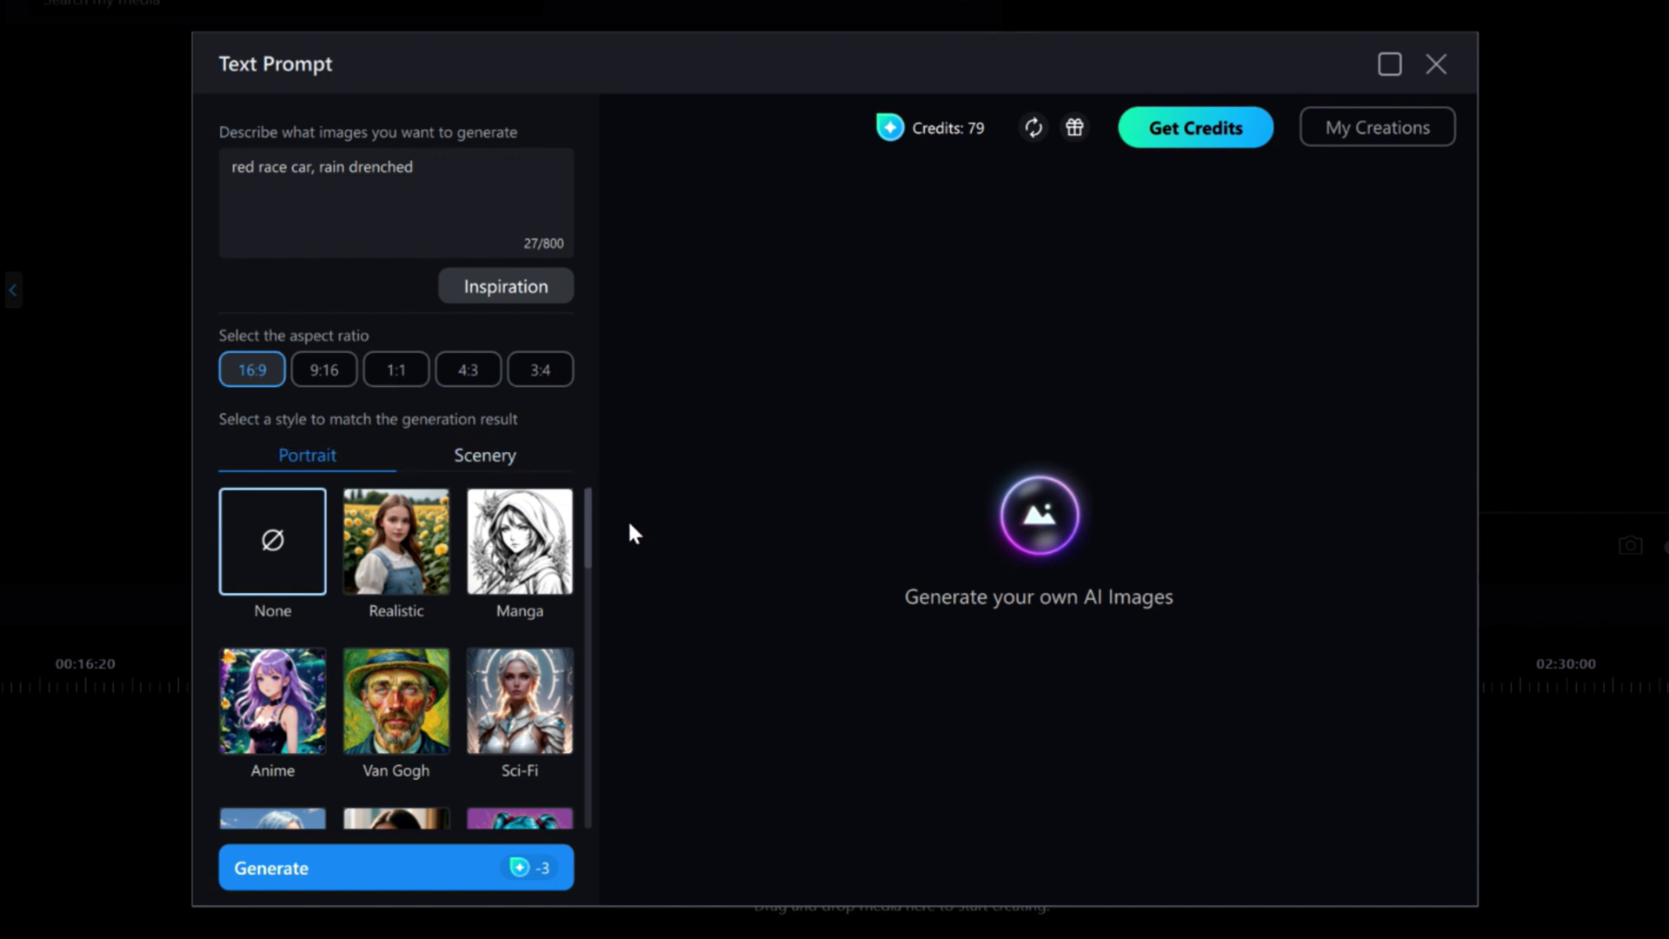
Keep the 16:9 ratio and choose the Realistic style from the Scenery presets.
mouse_move(592, 532)
left_mouse_down()
mouse_move(567, 826)
mouse_move(572, 488)
left_mouse_up()
left_click(478, 458)
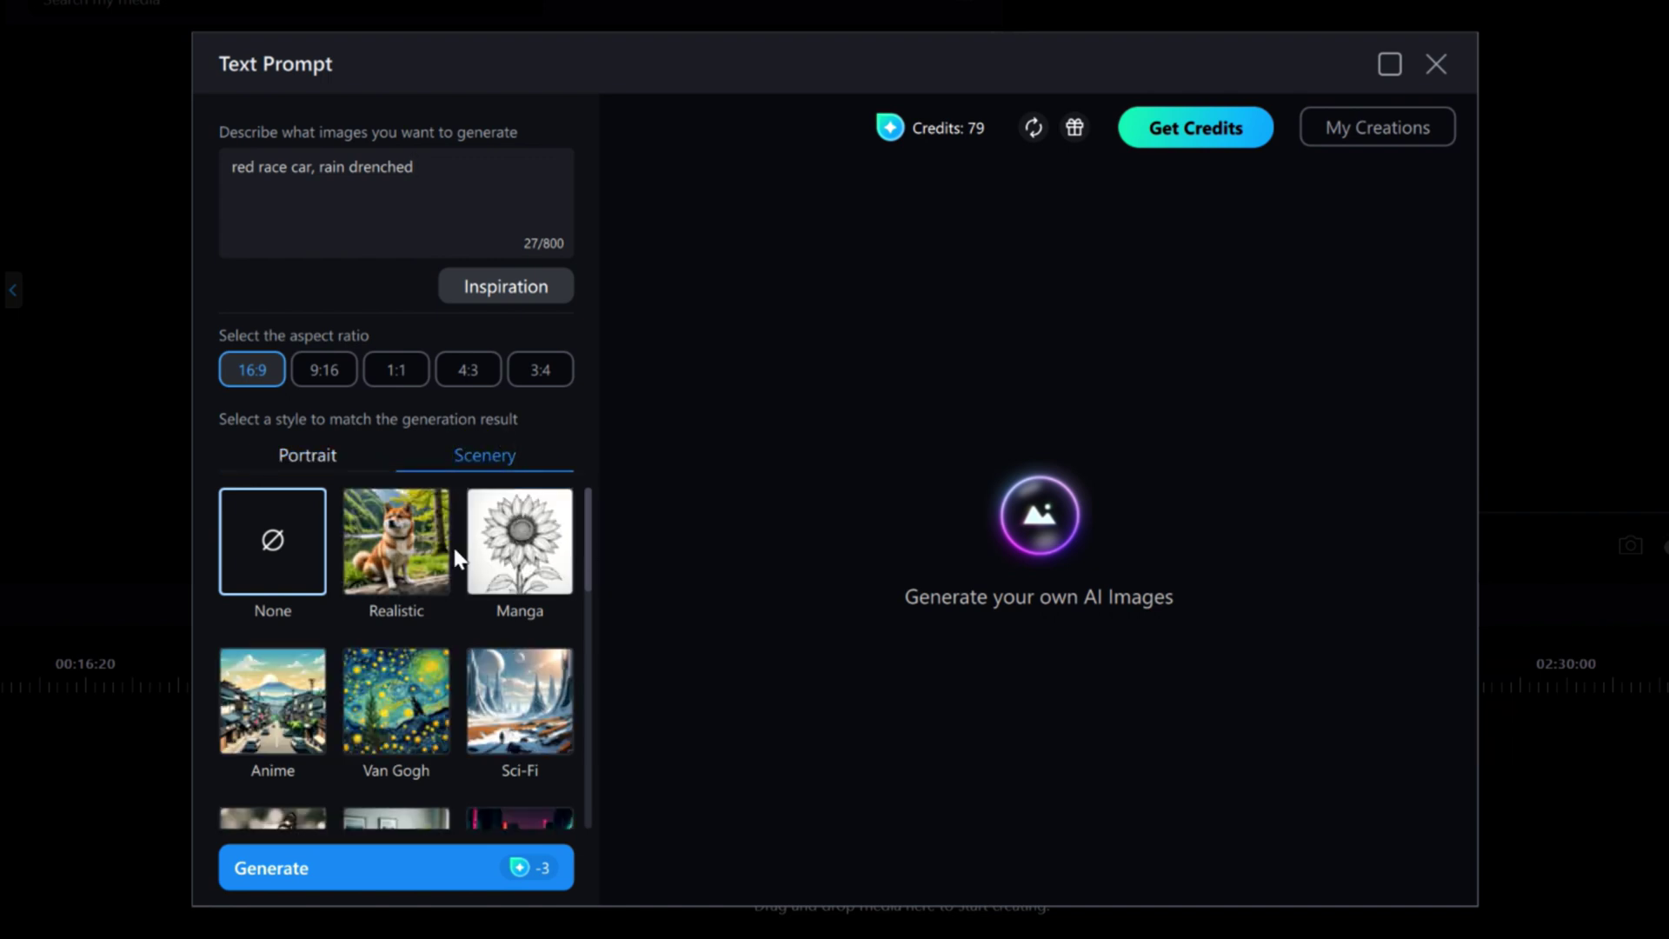
left_click(403, 548)
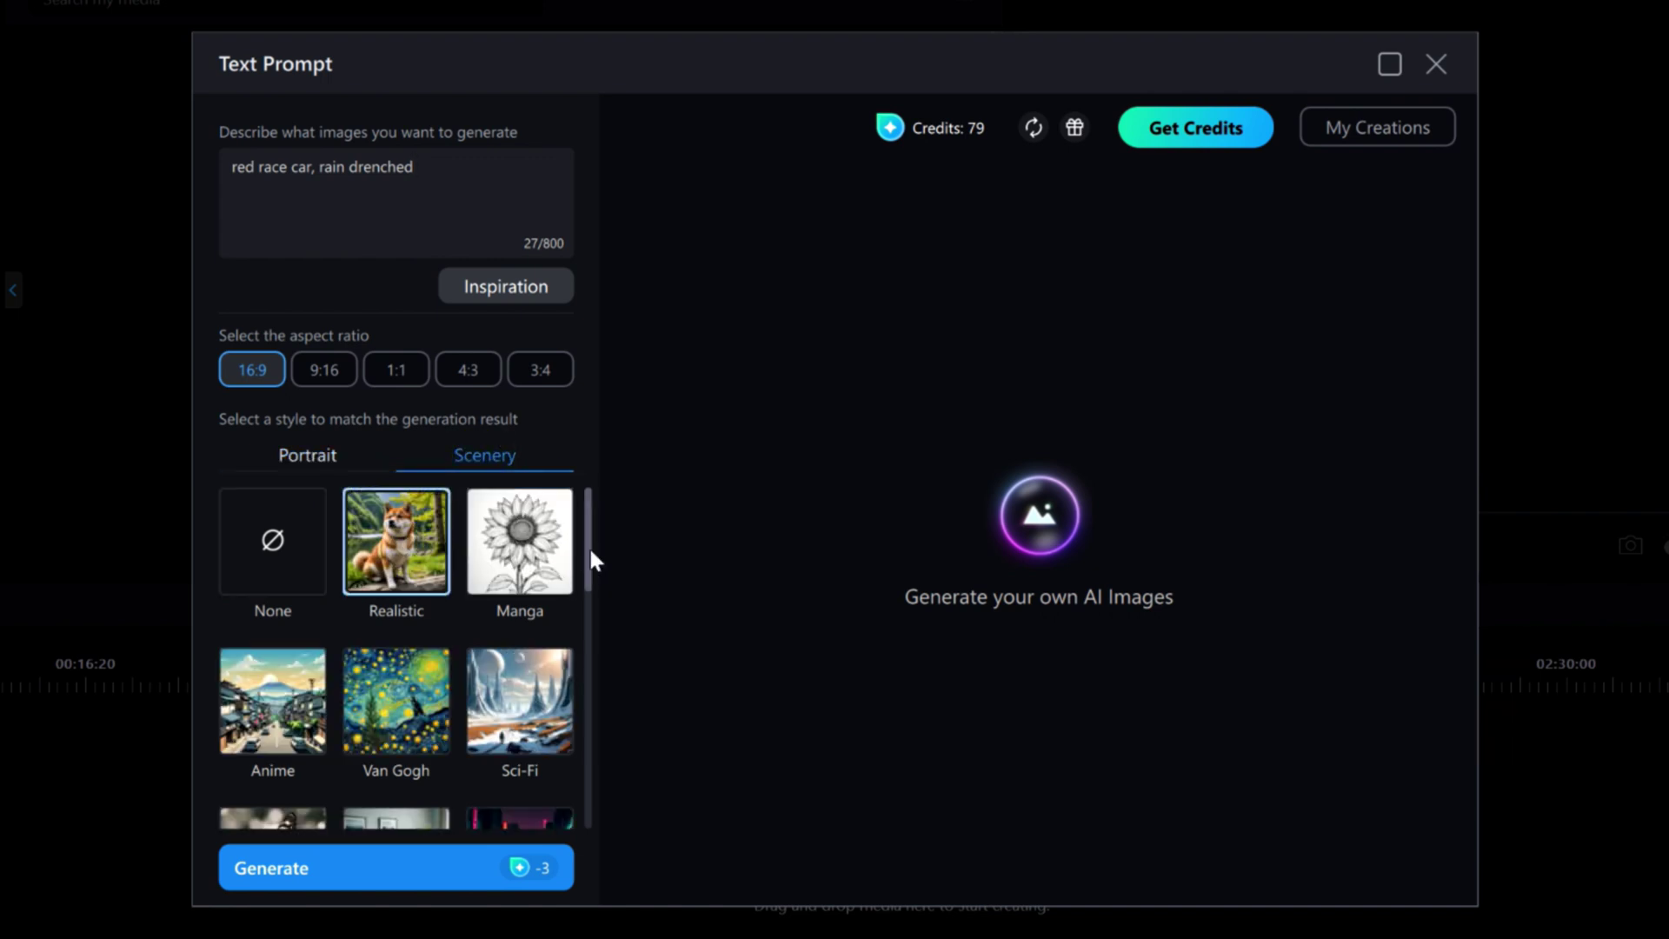
left_click_drag(590, 551, 584, 581)
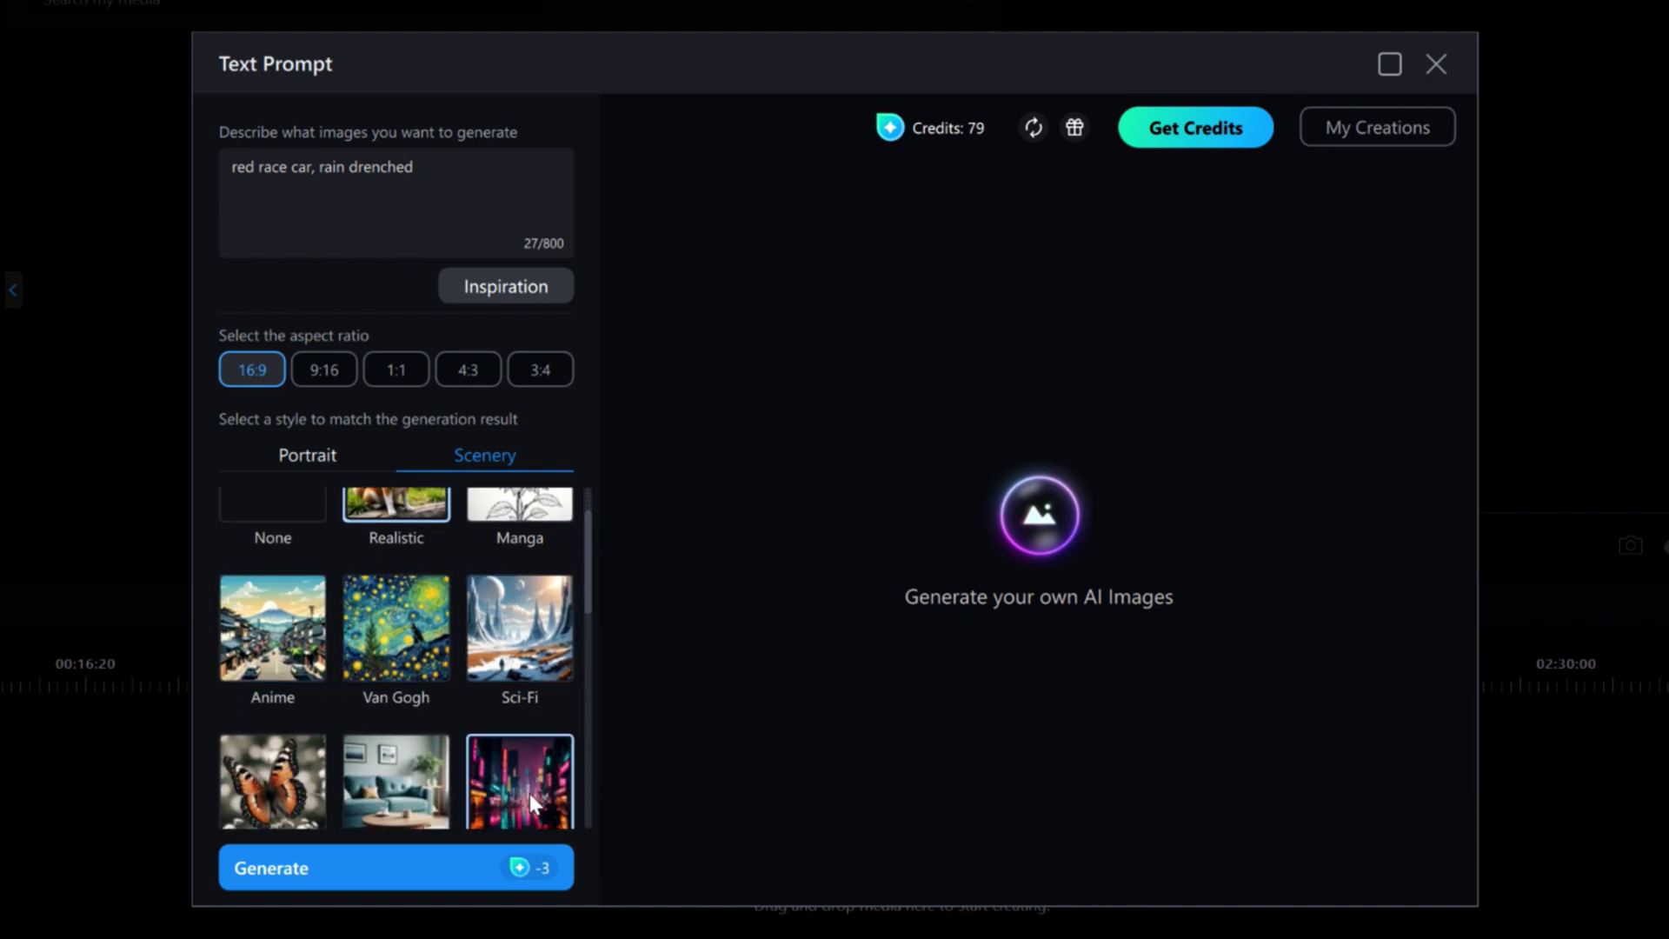
left_click_drag(586, 565, 584, 519)
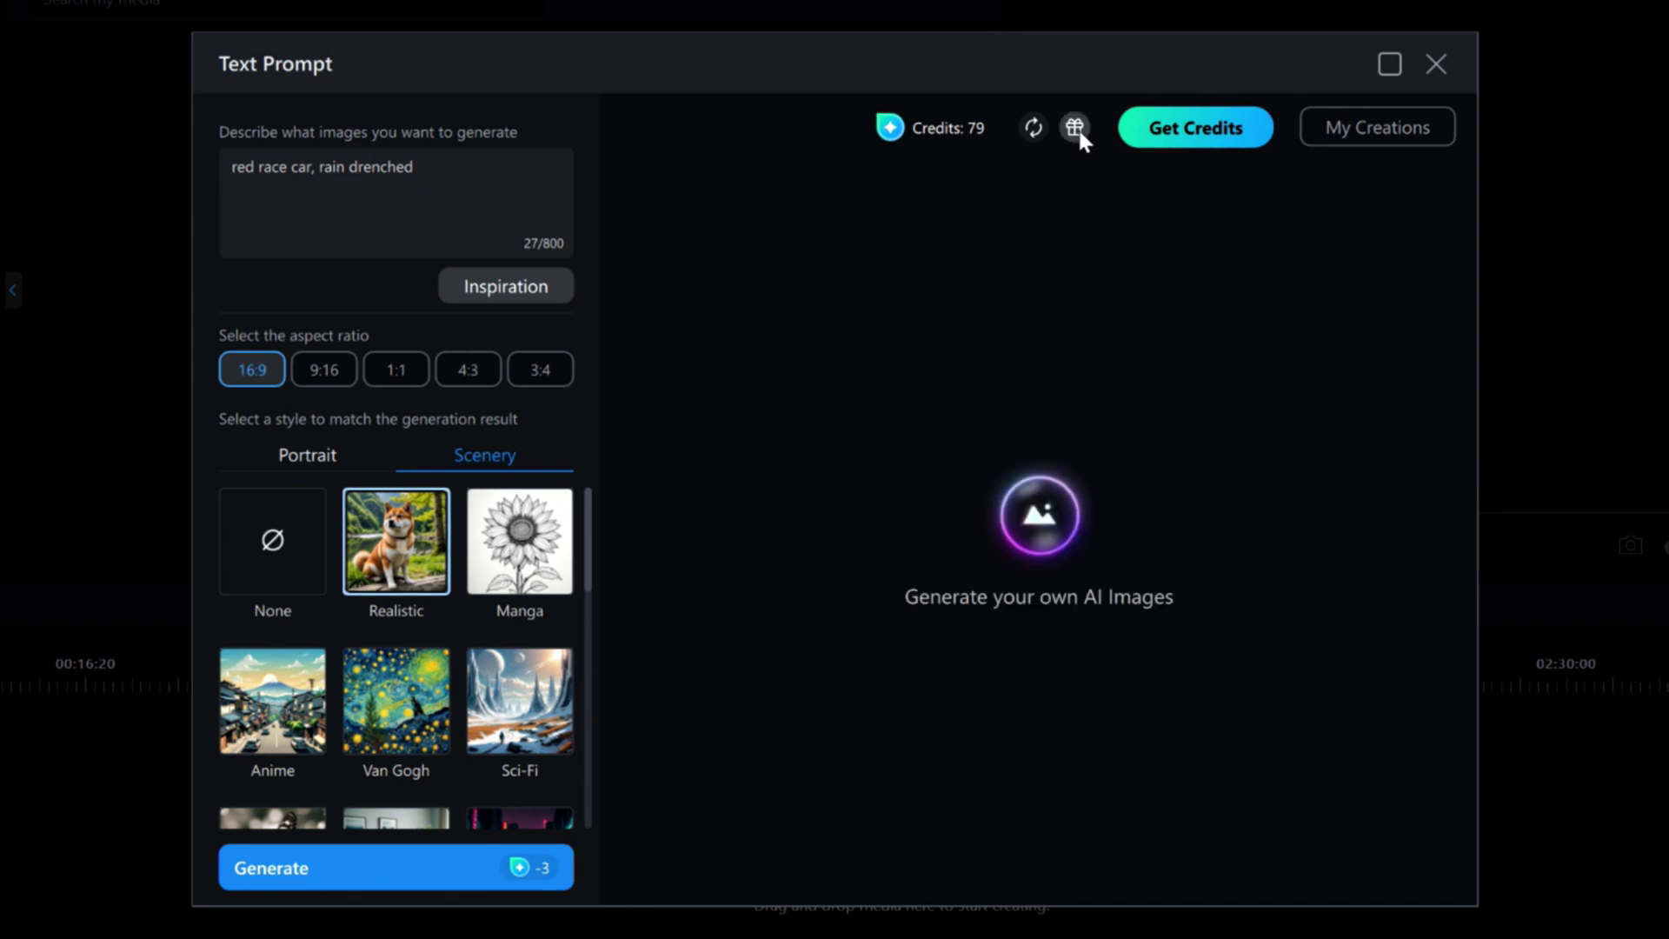
Try claiming today's free credits, dismiss the notice, and generate images accepting the credit cost.
mouse_move(1080, 135)
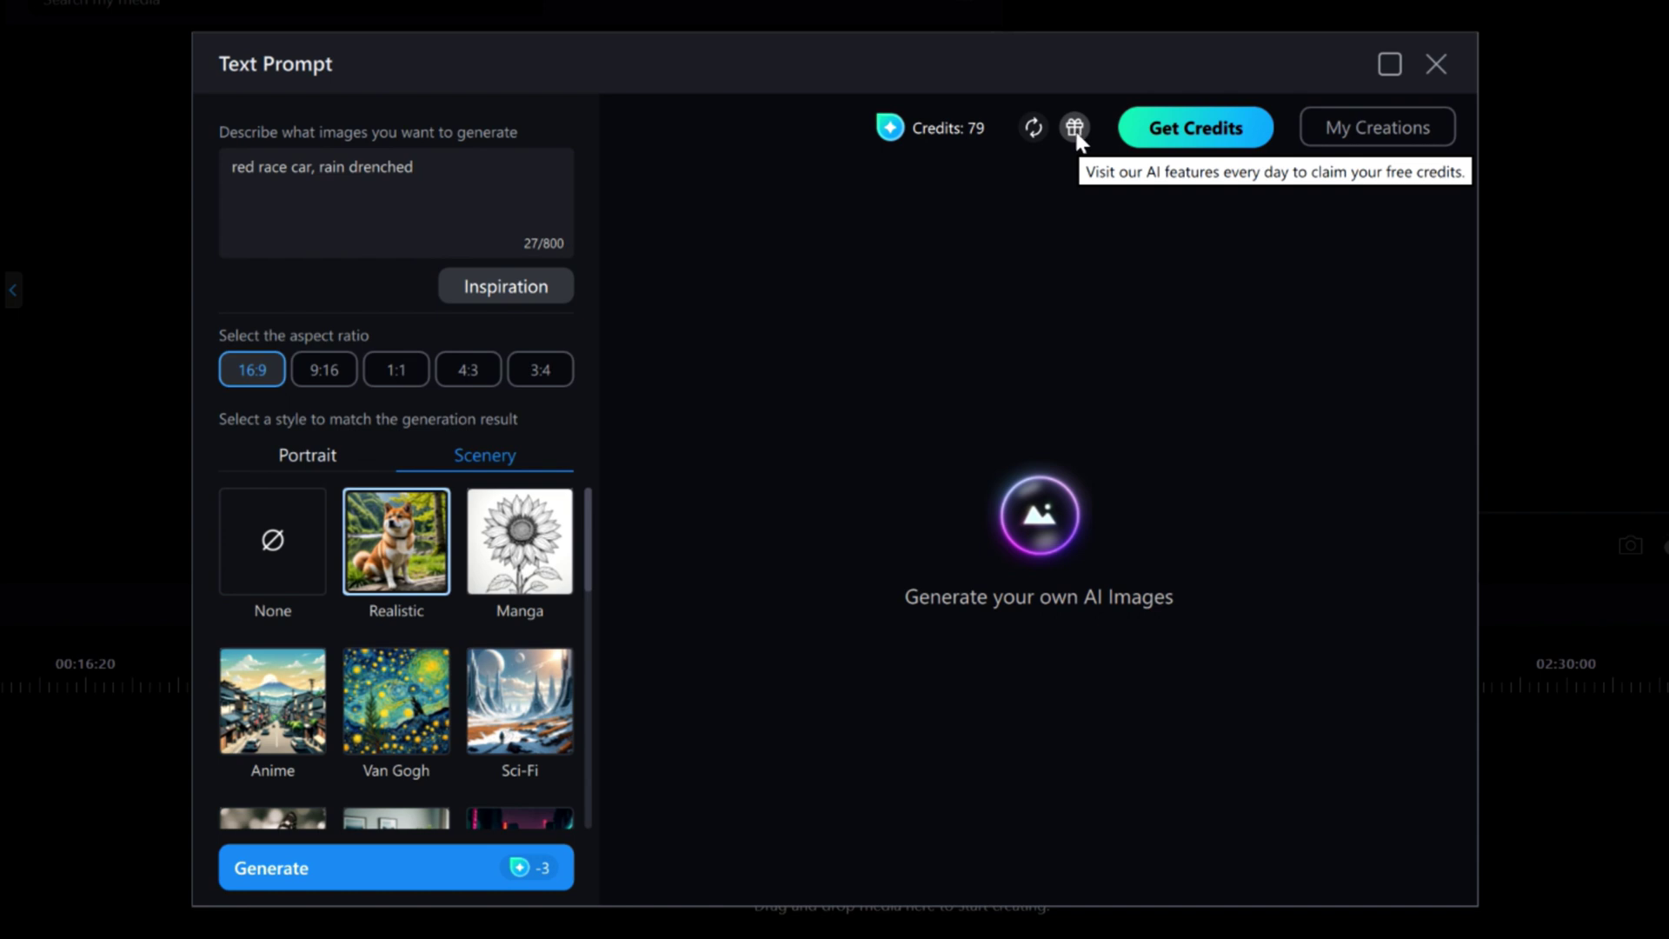
left_click(1075, 130)
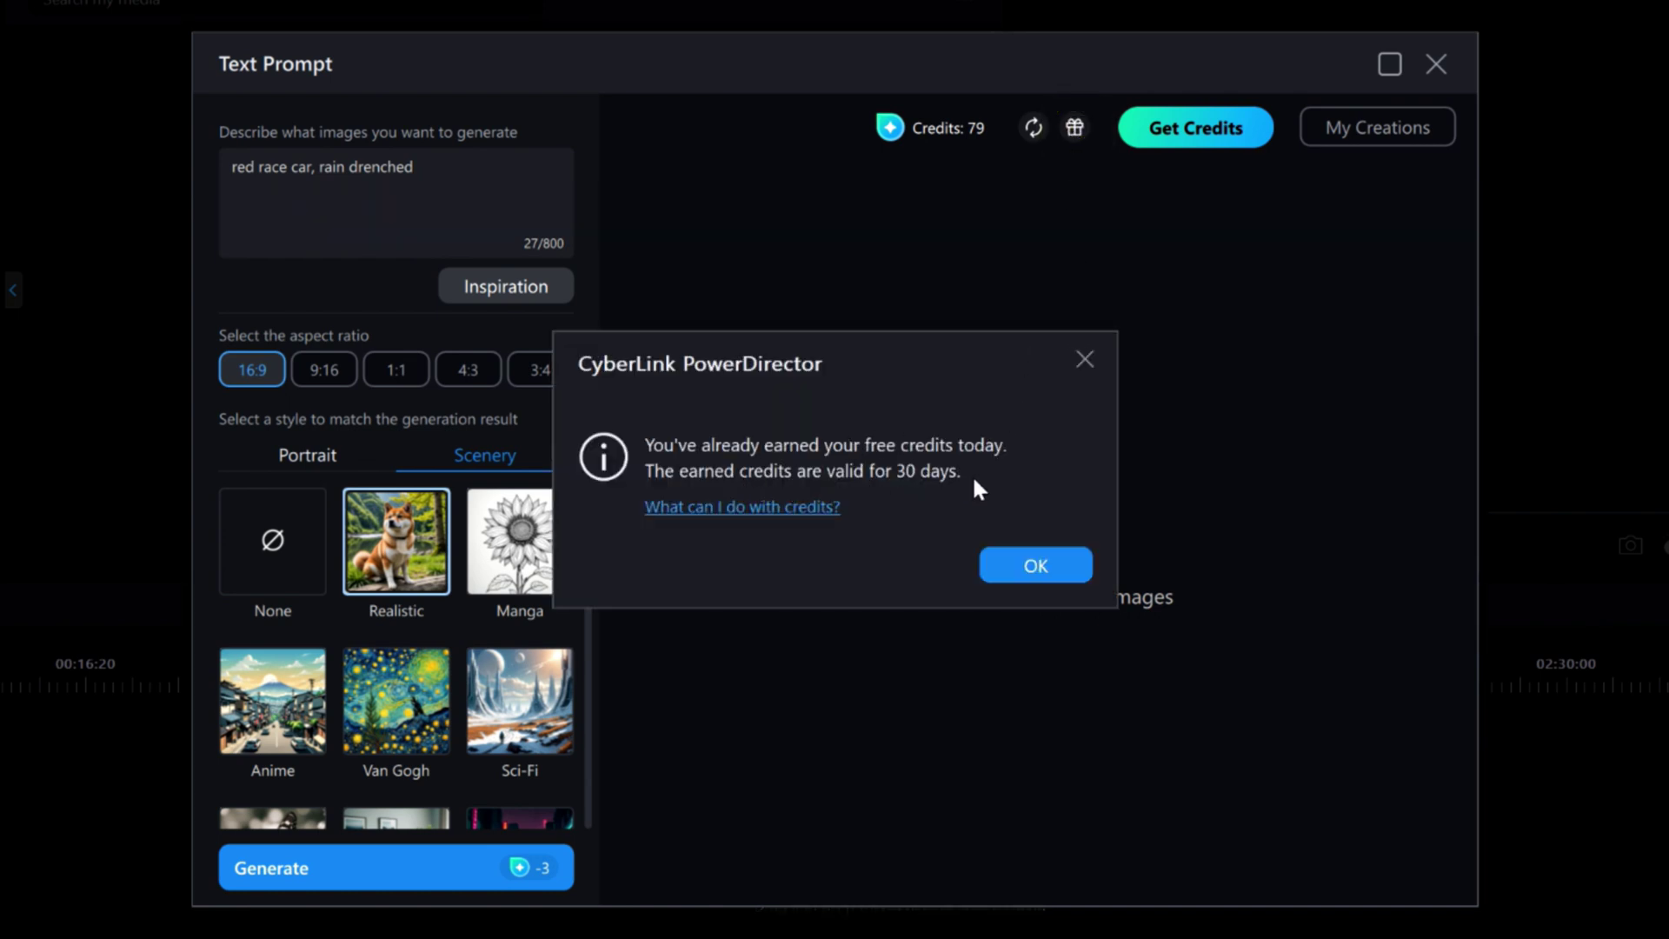
left_click(1048, 567)
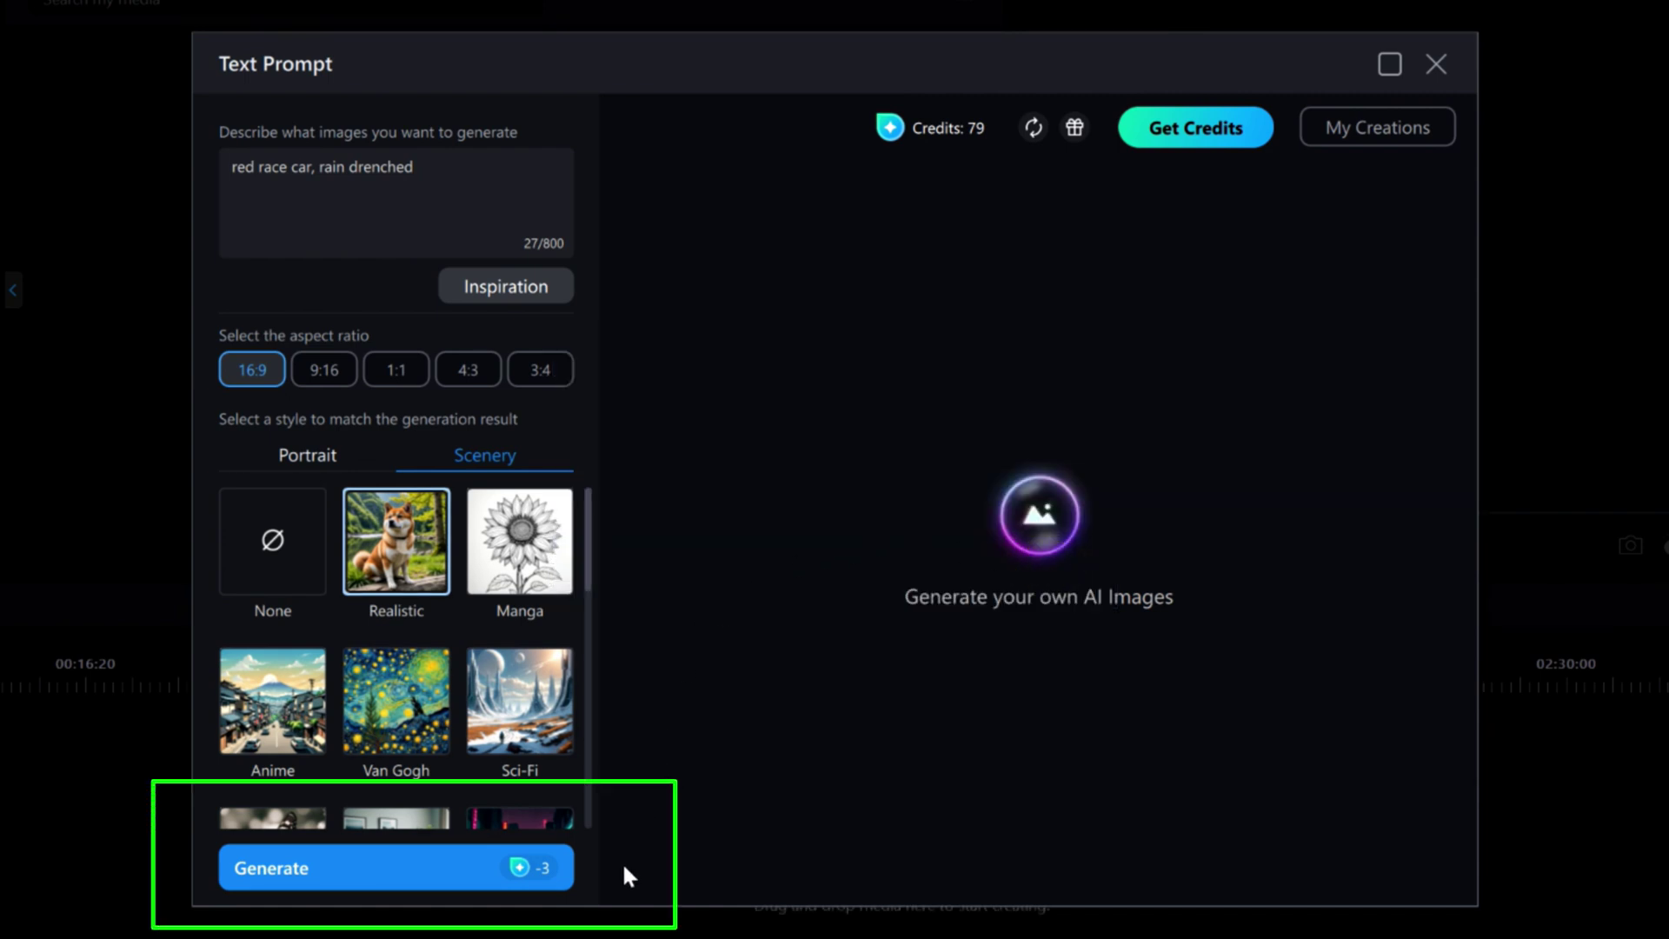
left_click(386, 870)
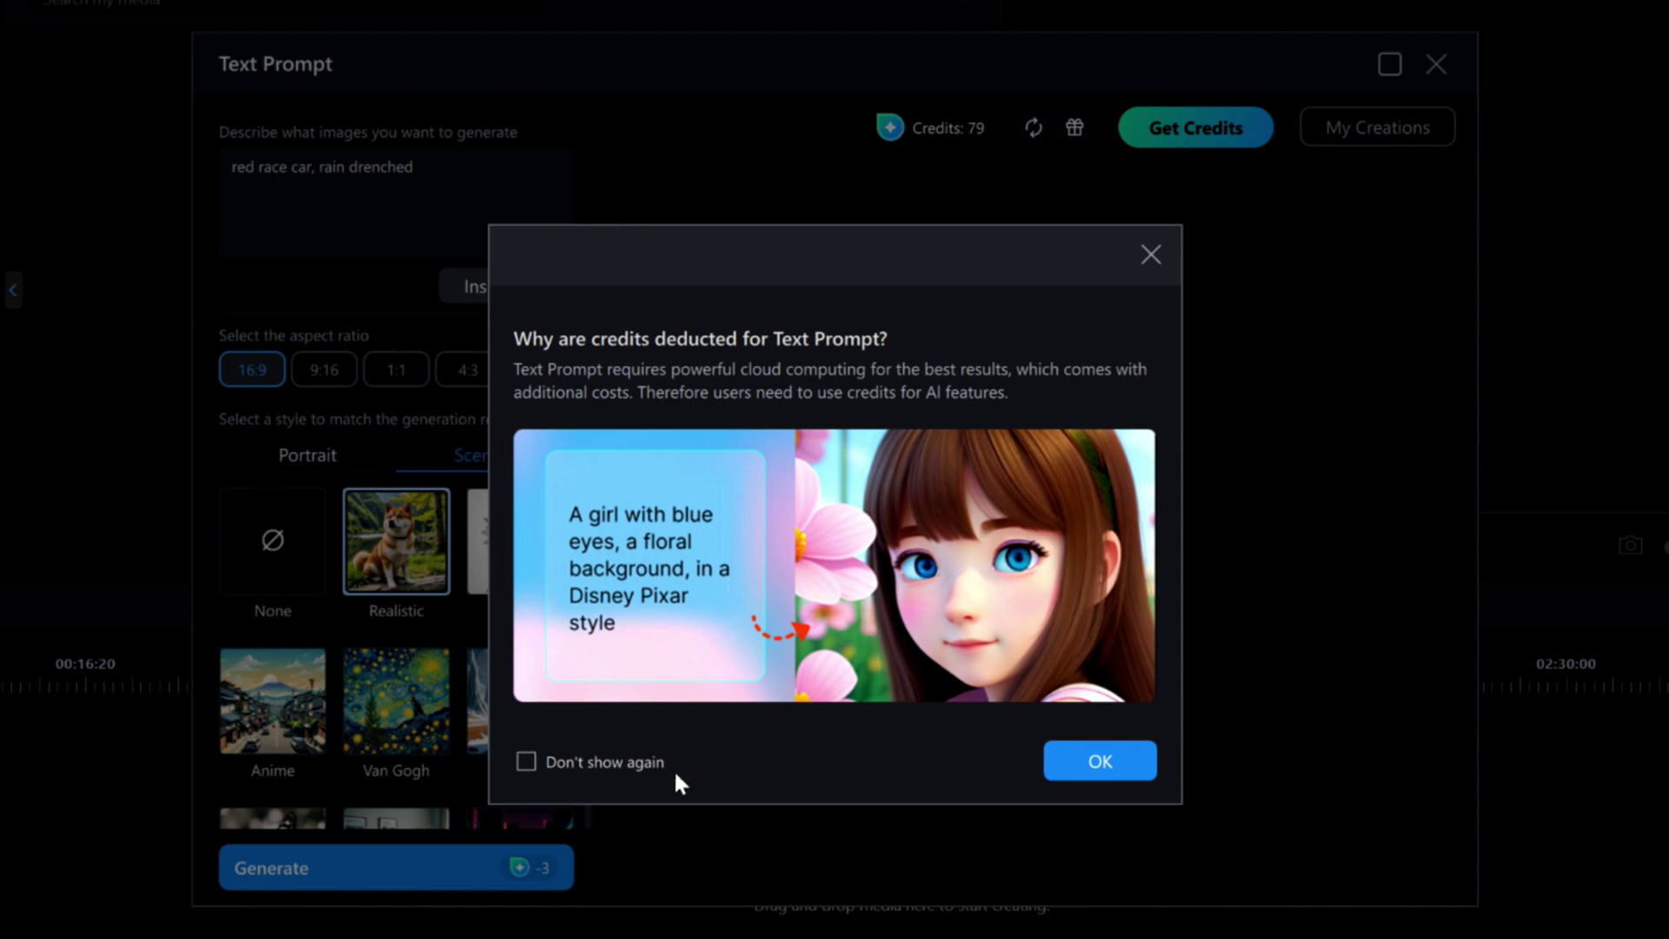
left_click(1131, 767)
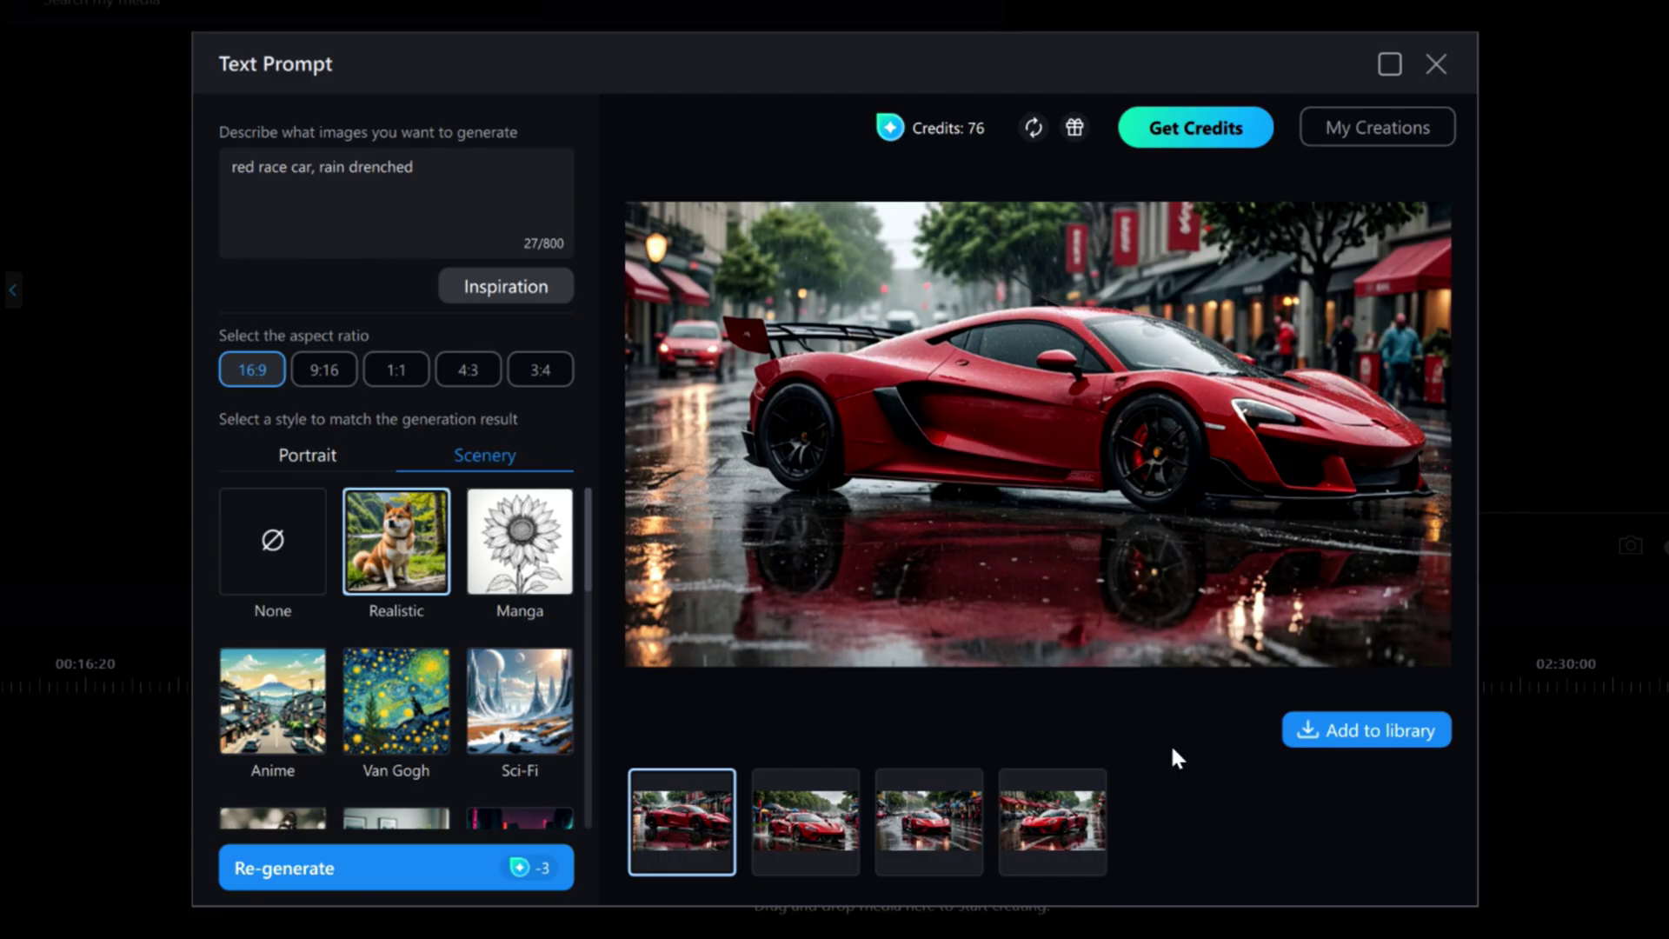
Preview the second, third and fourth race car images, ending on the third wet-street image.
left_click(801, 831)
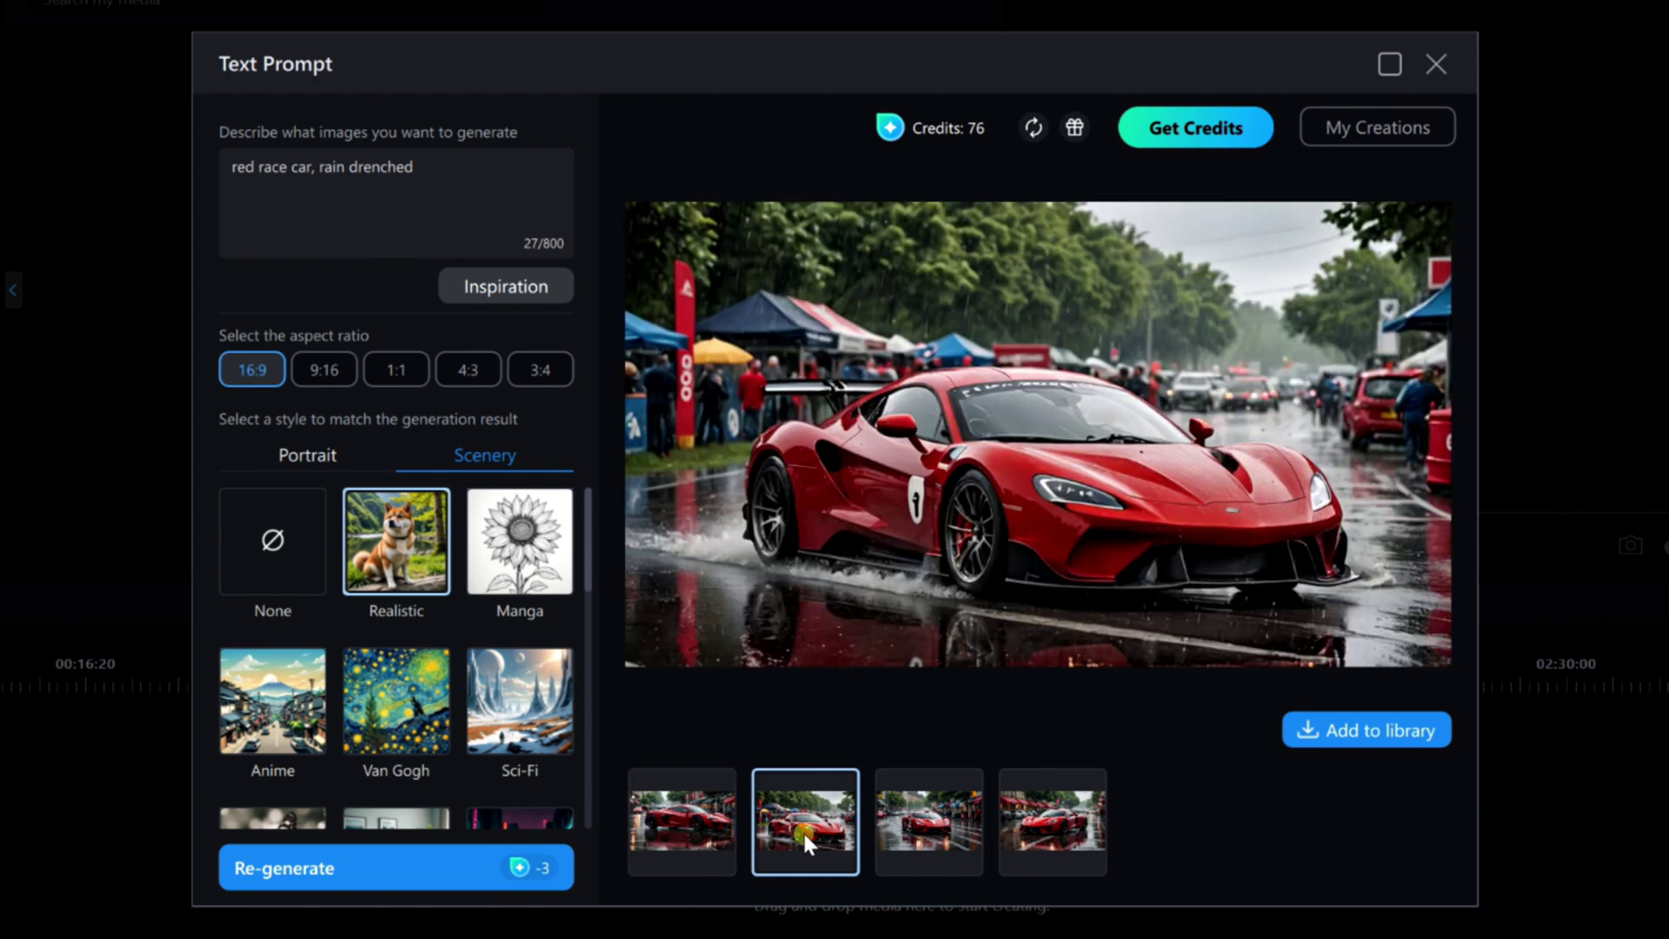
left_click(937, 831)
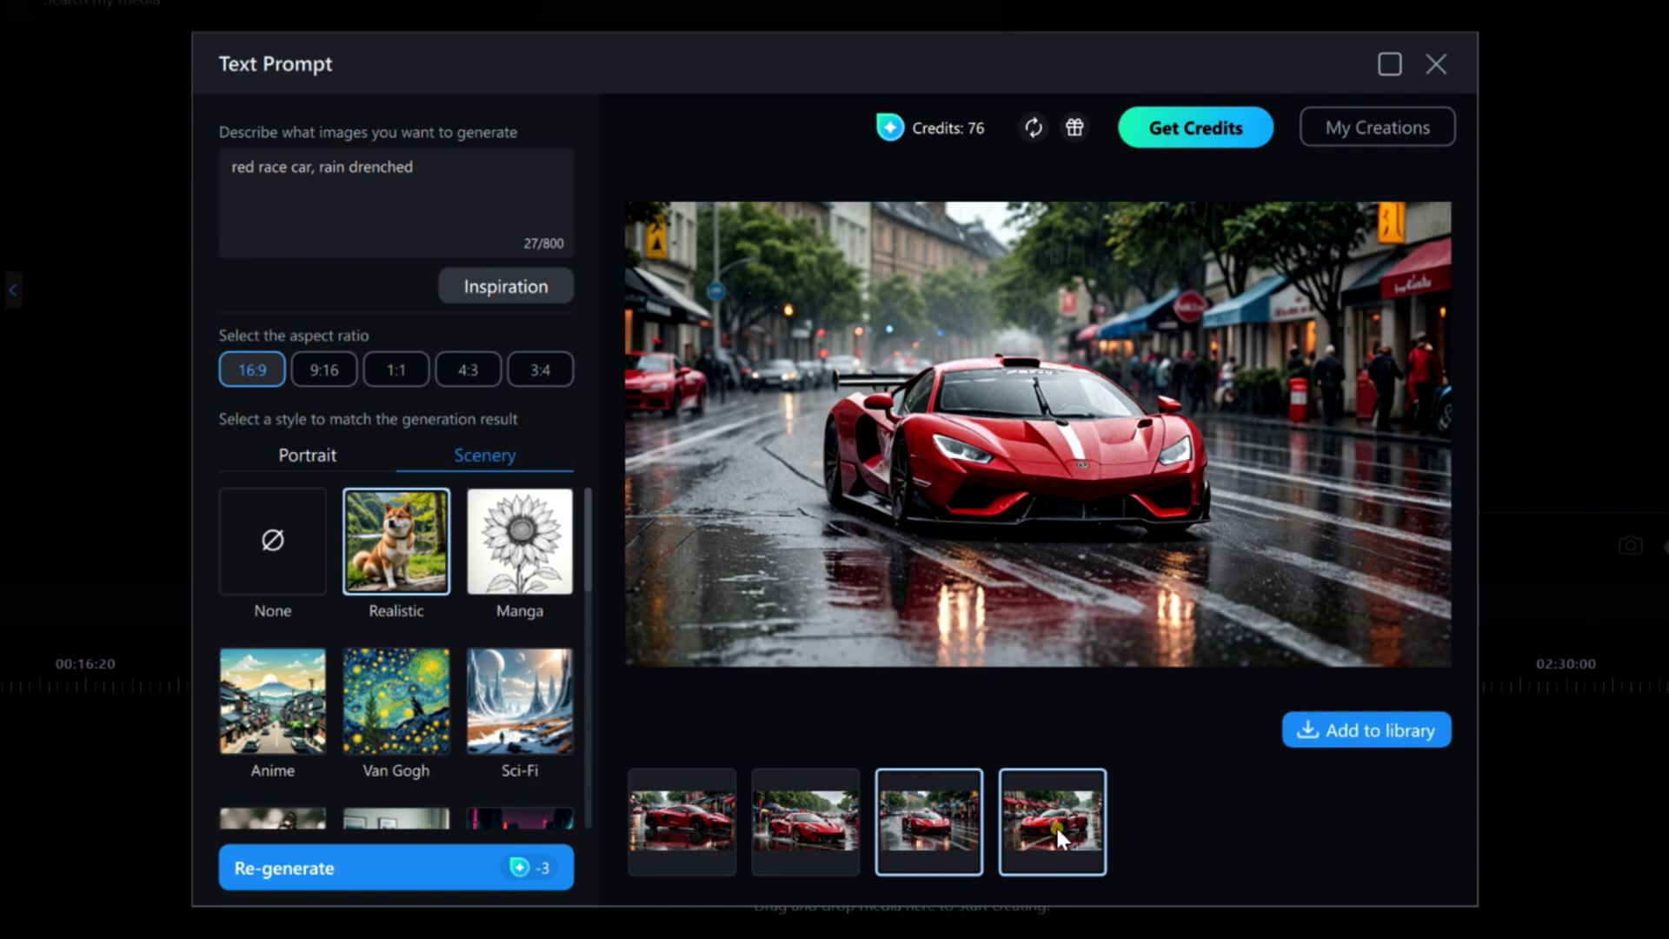
left_click(1055, 825)
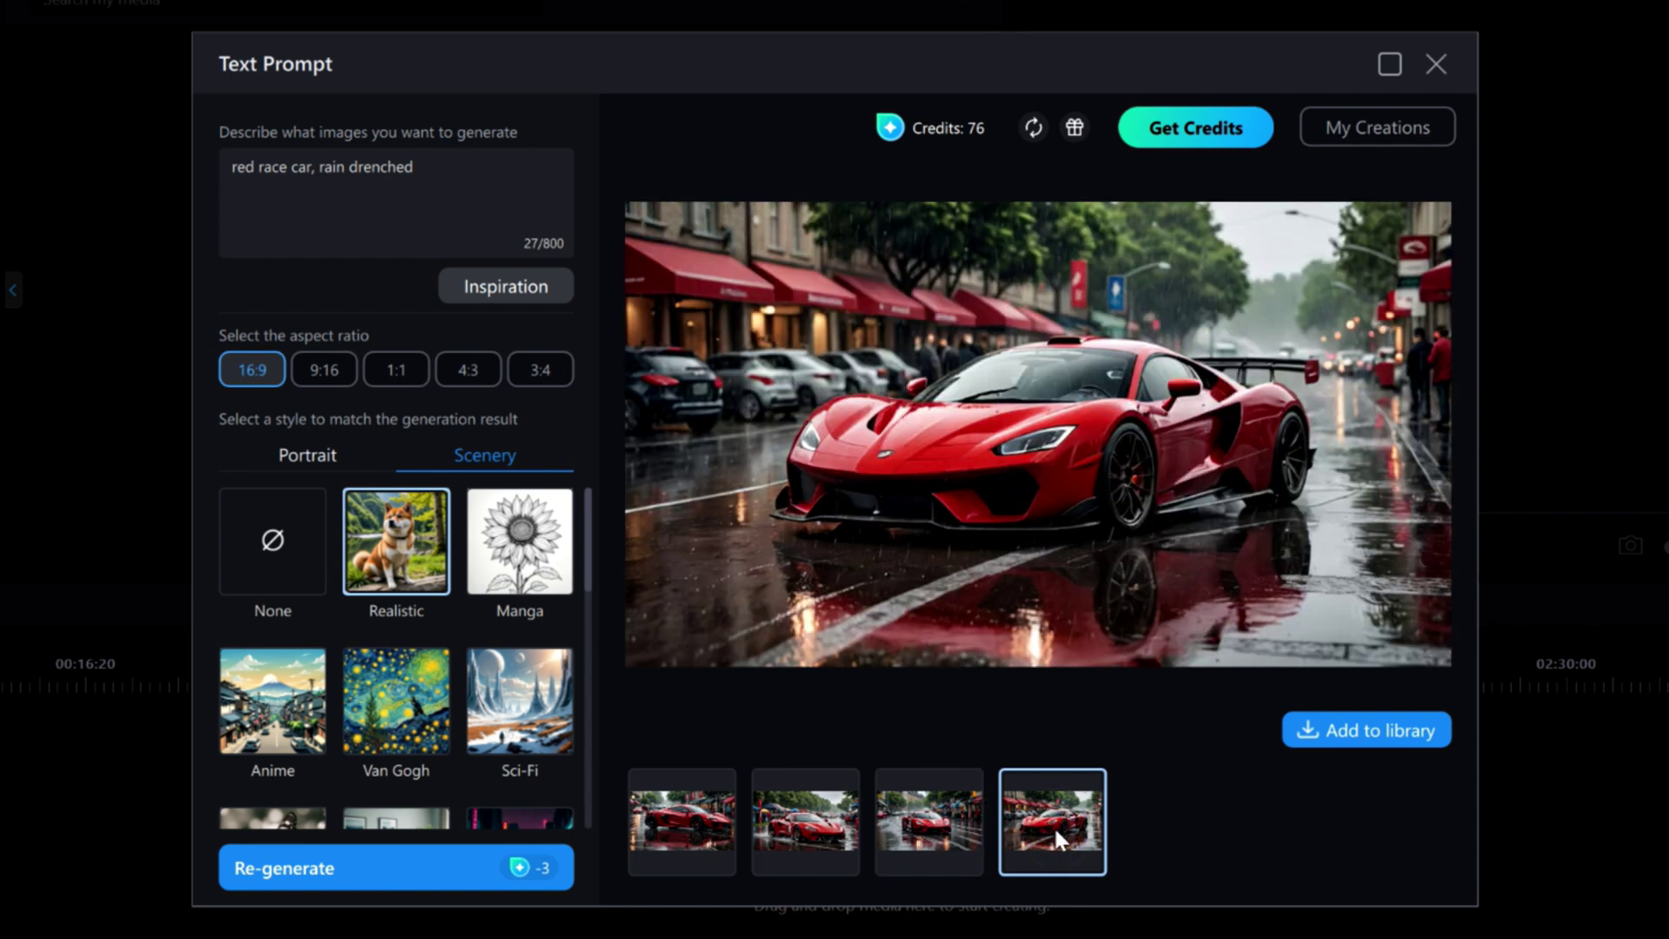
left_click(951, 834)
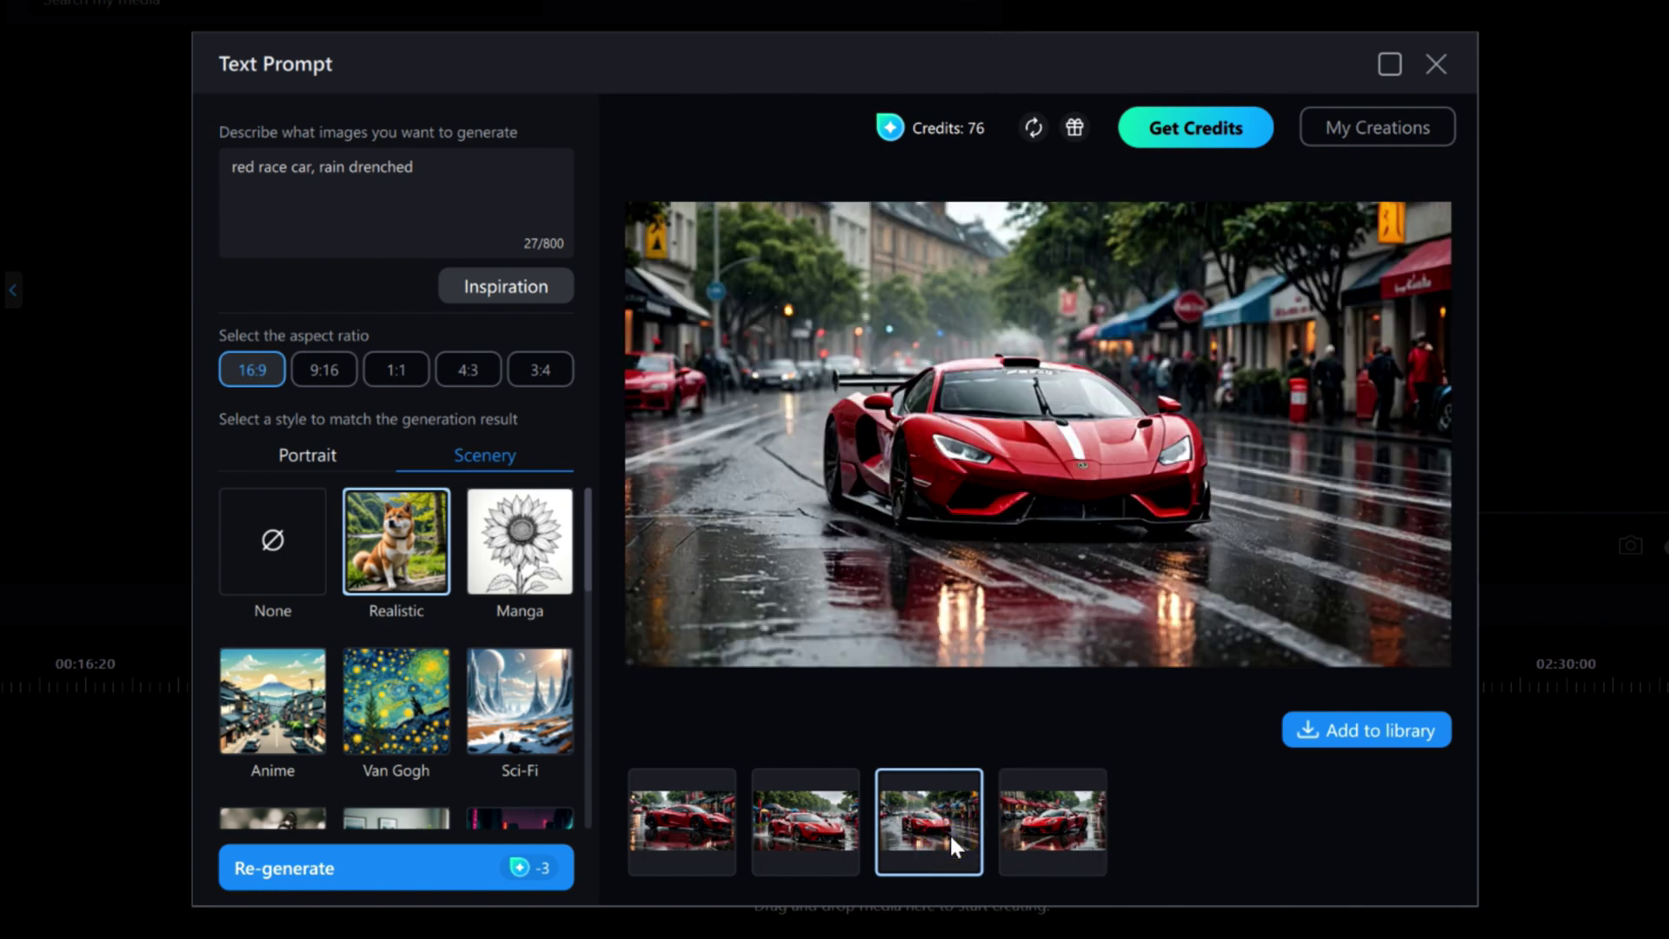
Download the rainy paddock red race car image from My Creations.
left_click(1387, 127)
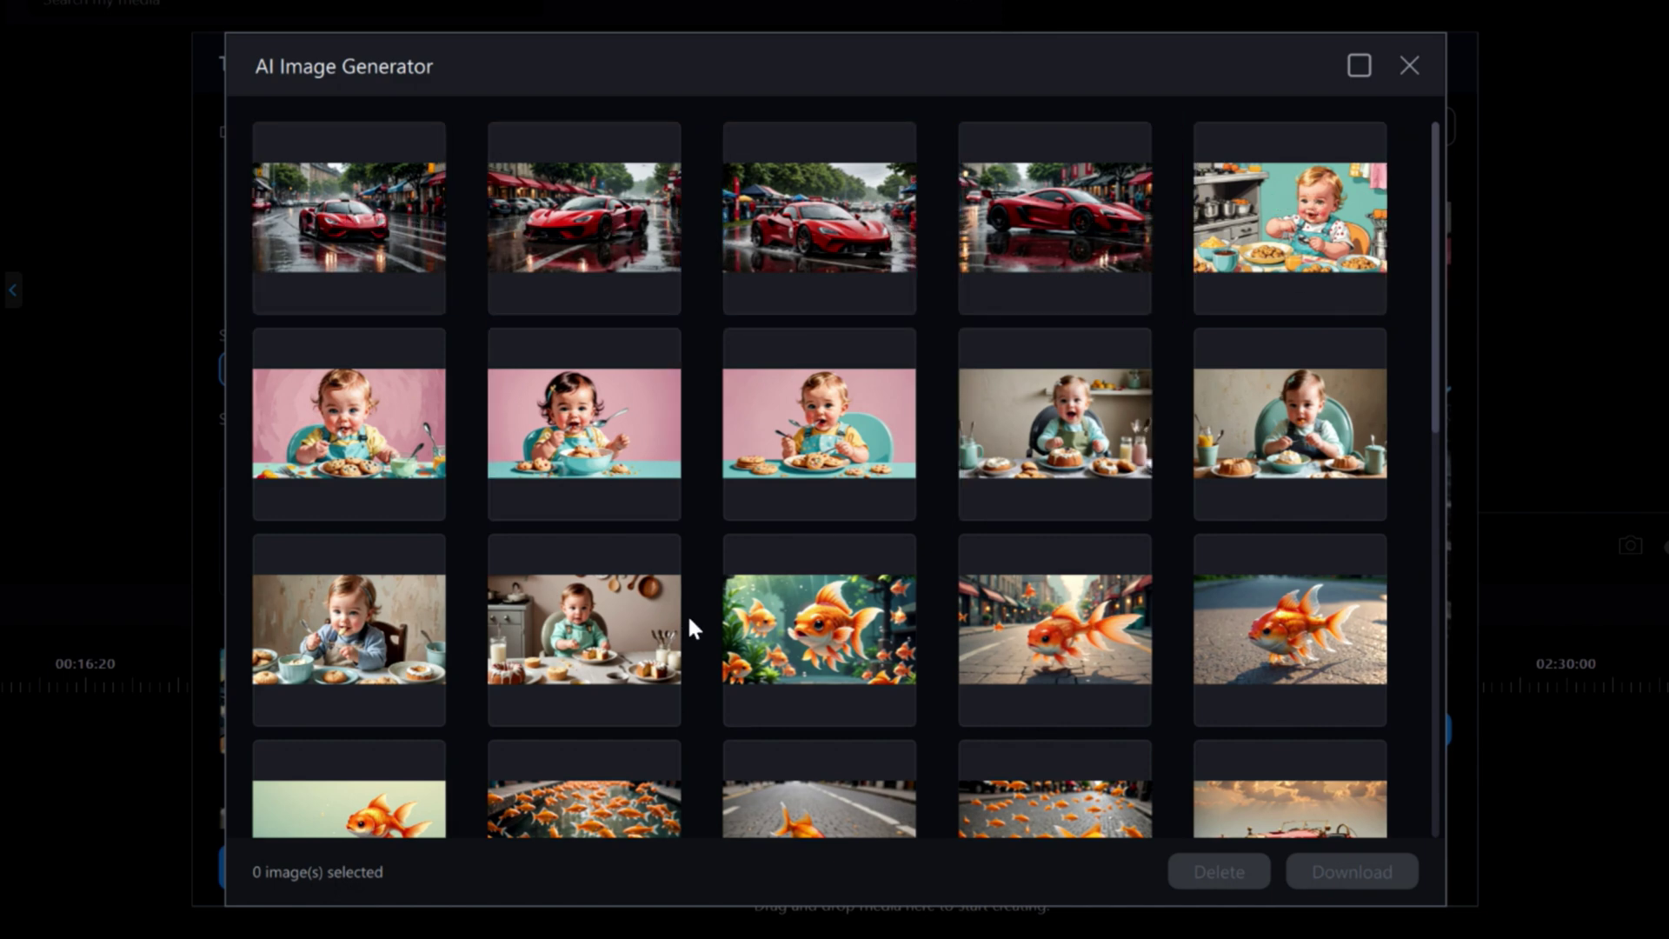
left_click_drag(1437, 274, 1433, 222)
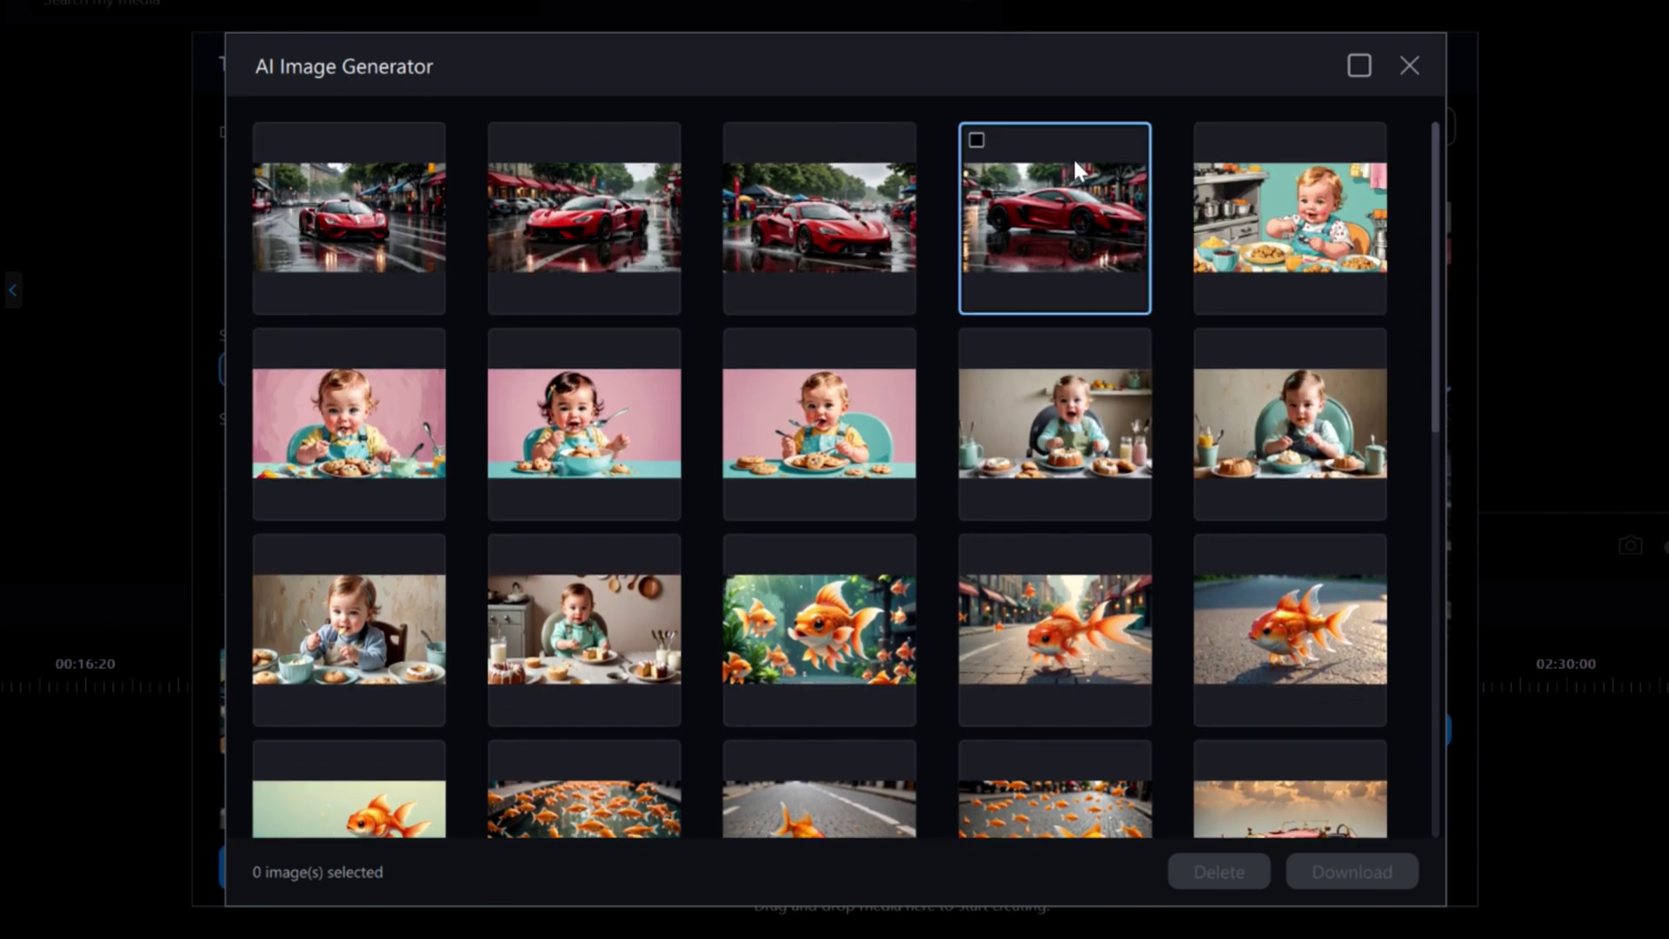
left_click(832, 228)
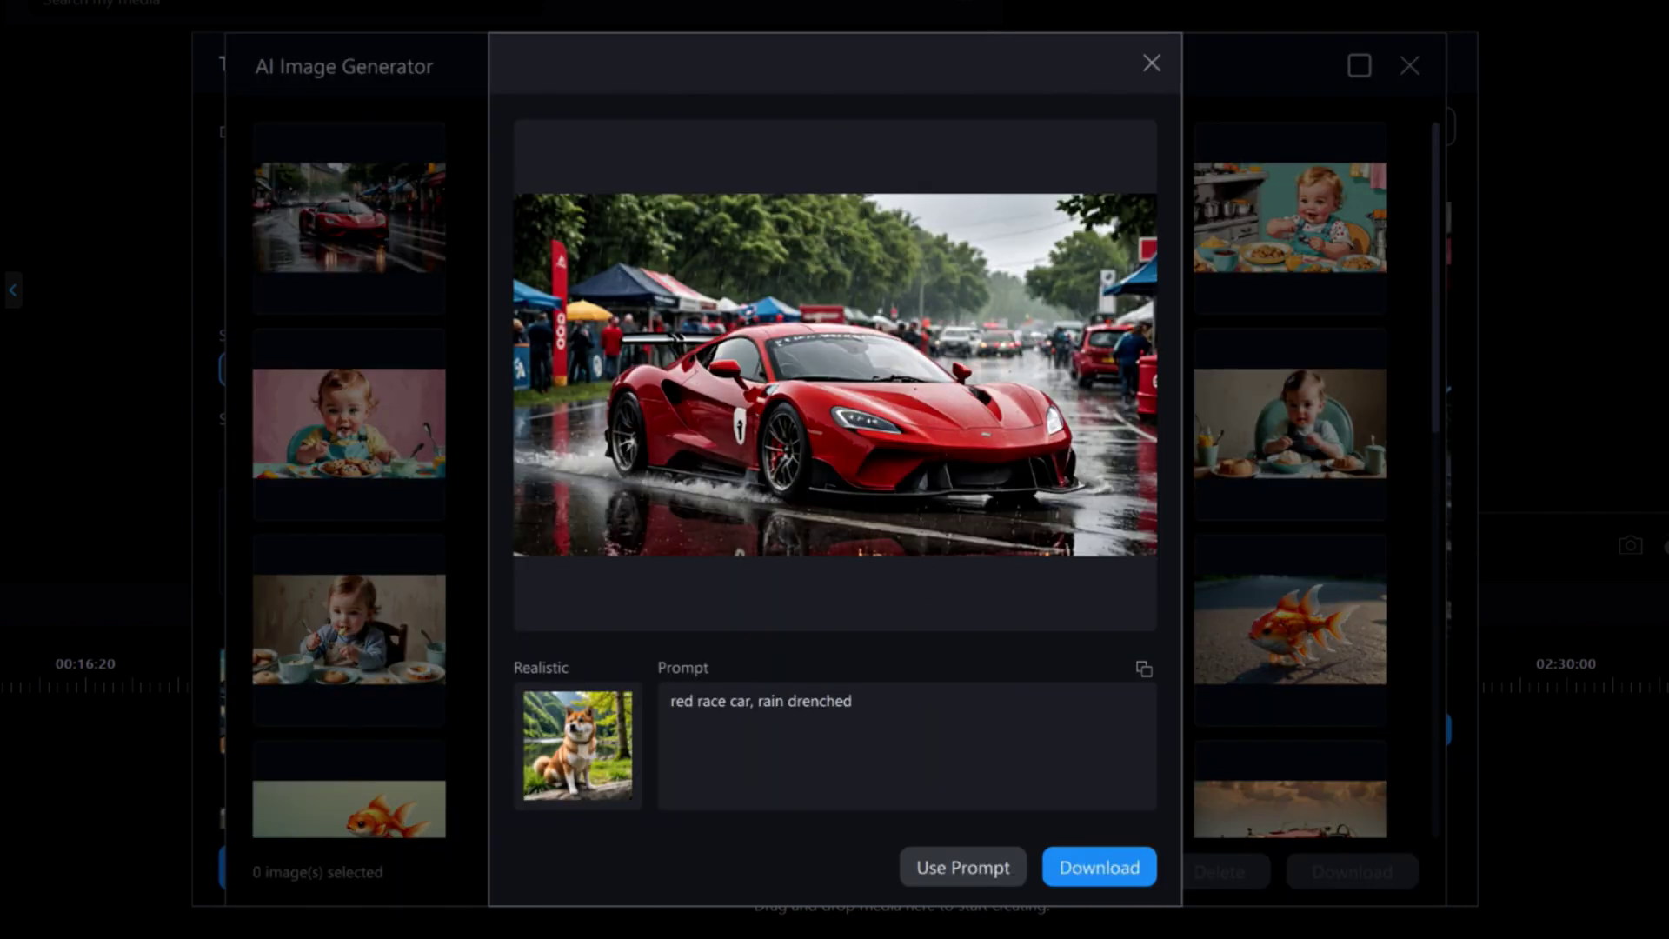
left_click(1101, 870)
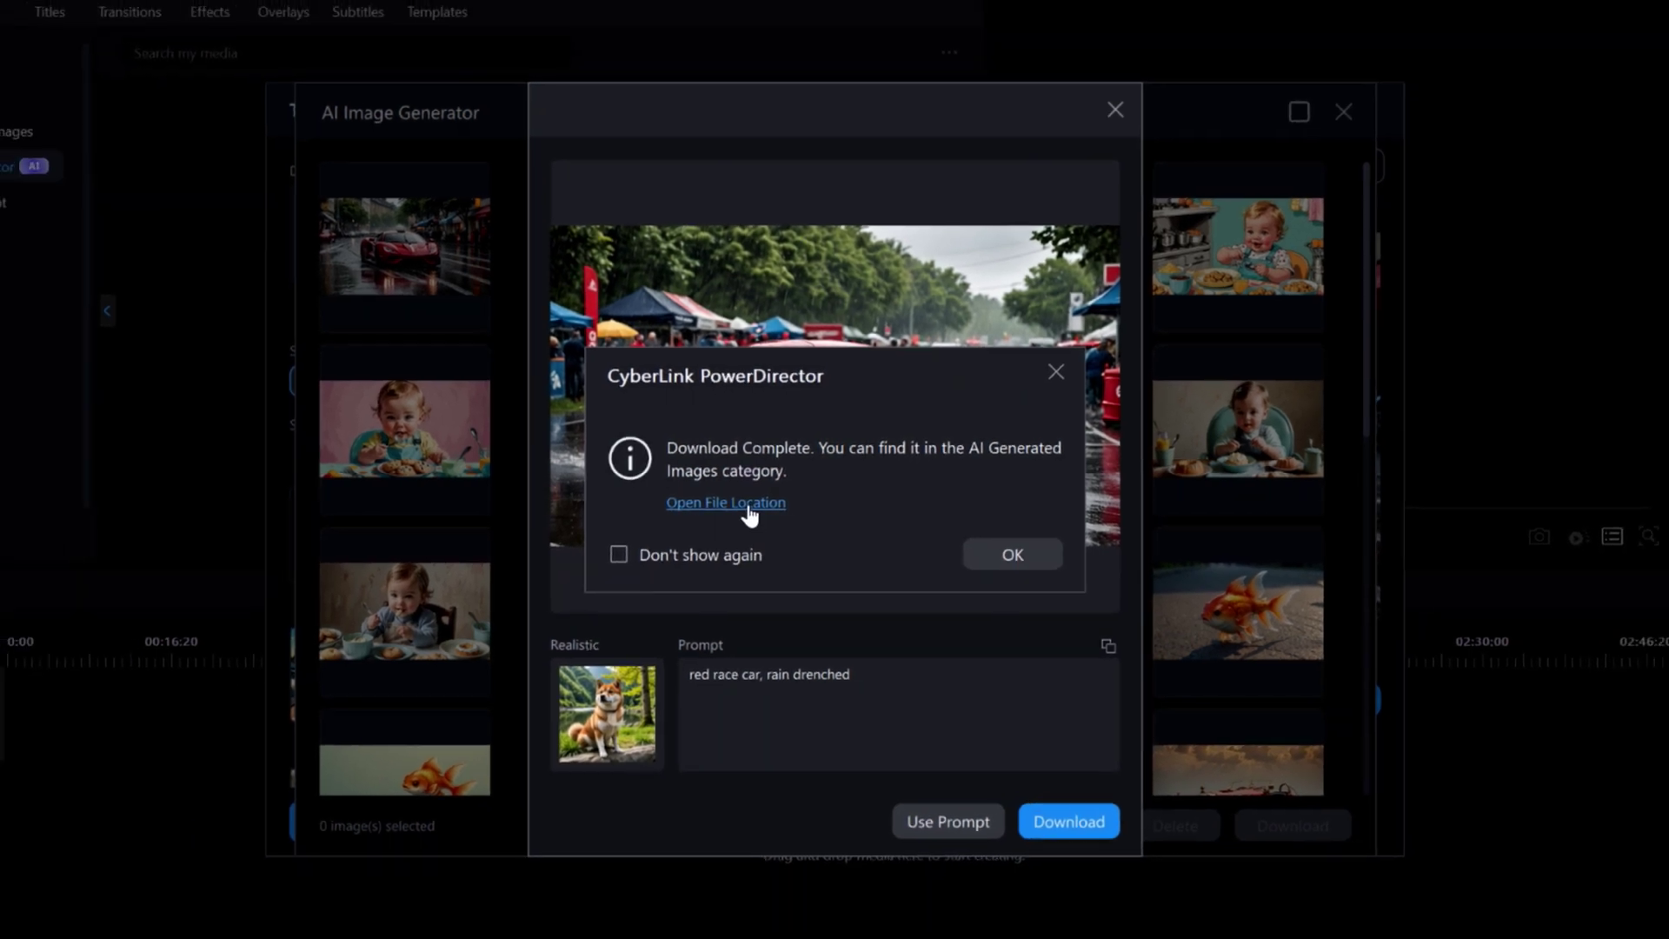
From the Download Complete message, open the download's folder in File Explorer.
left_click(753, 511)
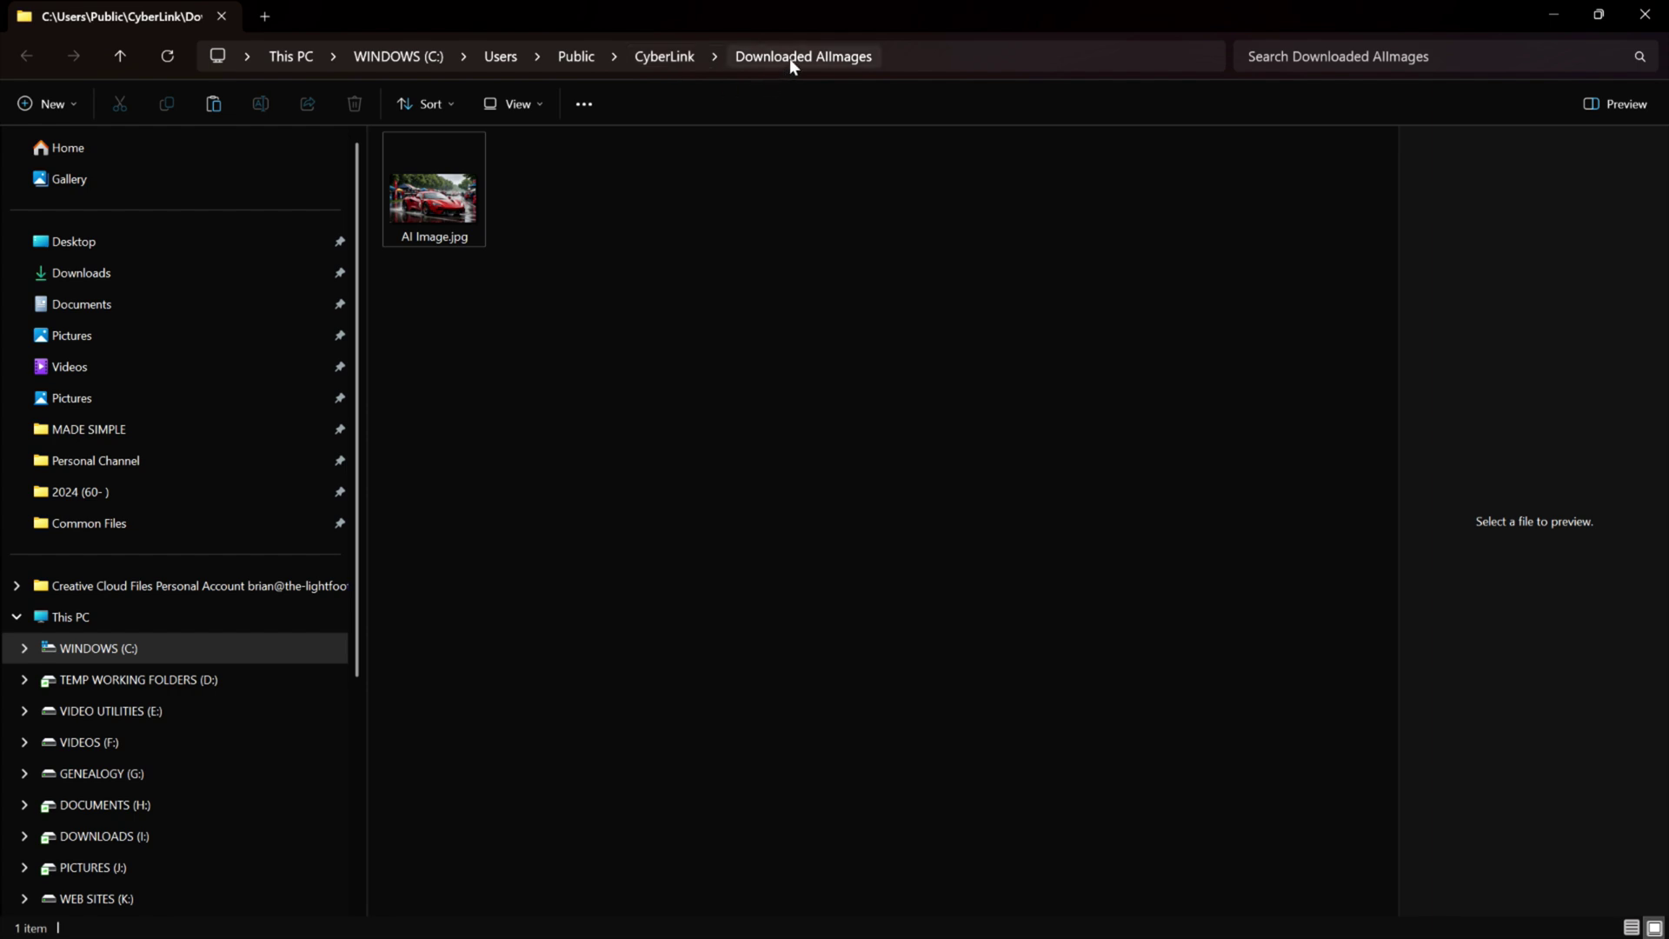
Reveal the folder path, then preview AI Image.jpg in a widened preview pane.
left_click(925, 50)
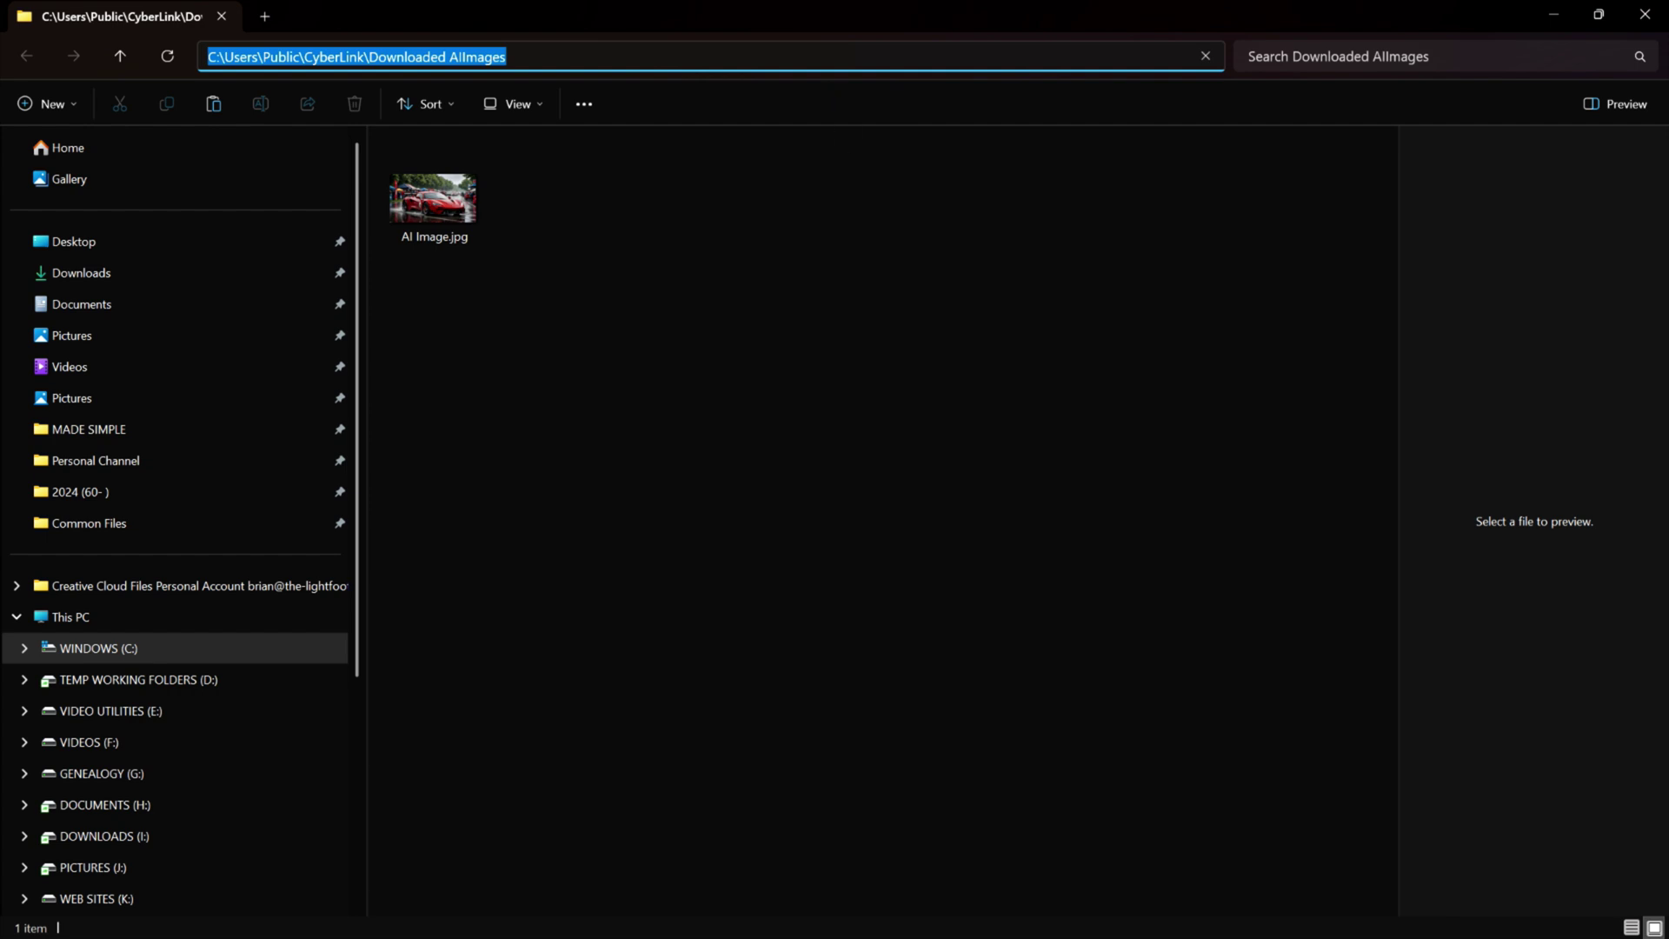
left_click(816, 193)
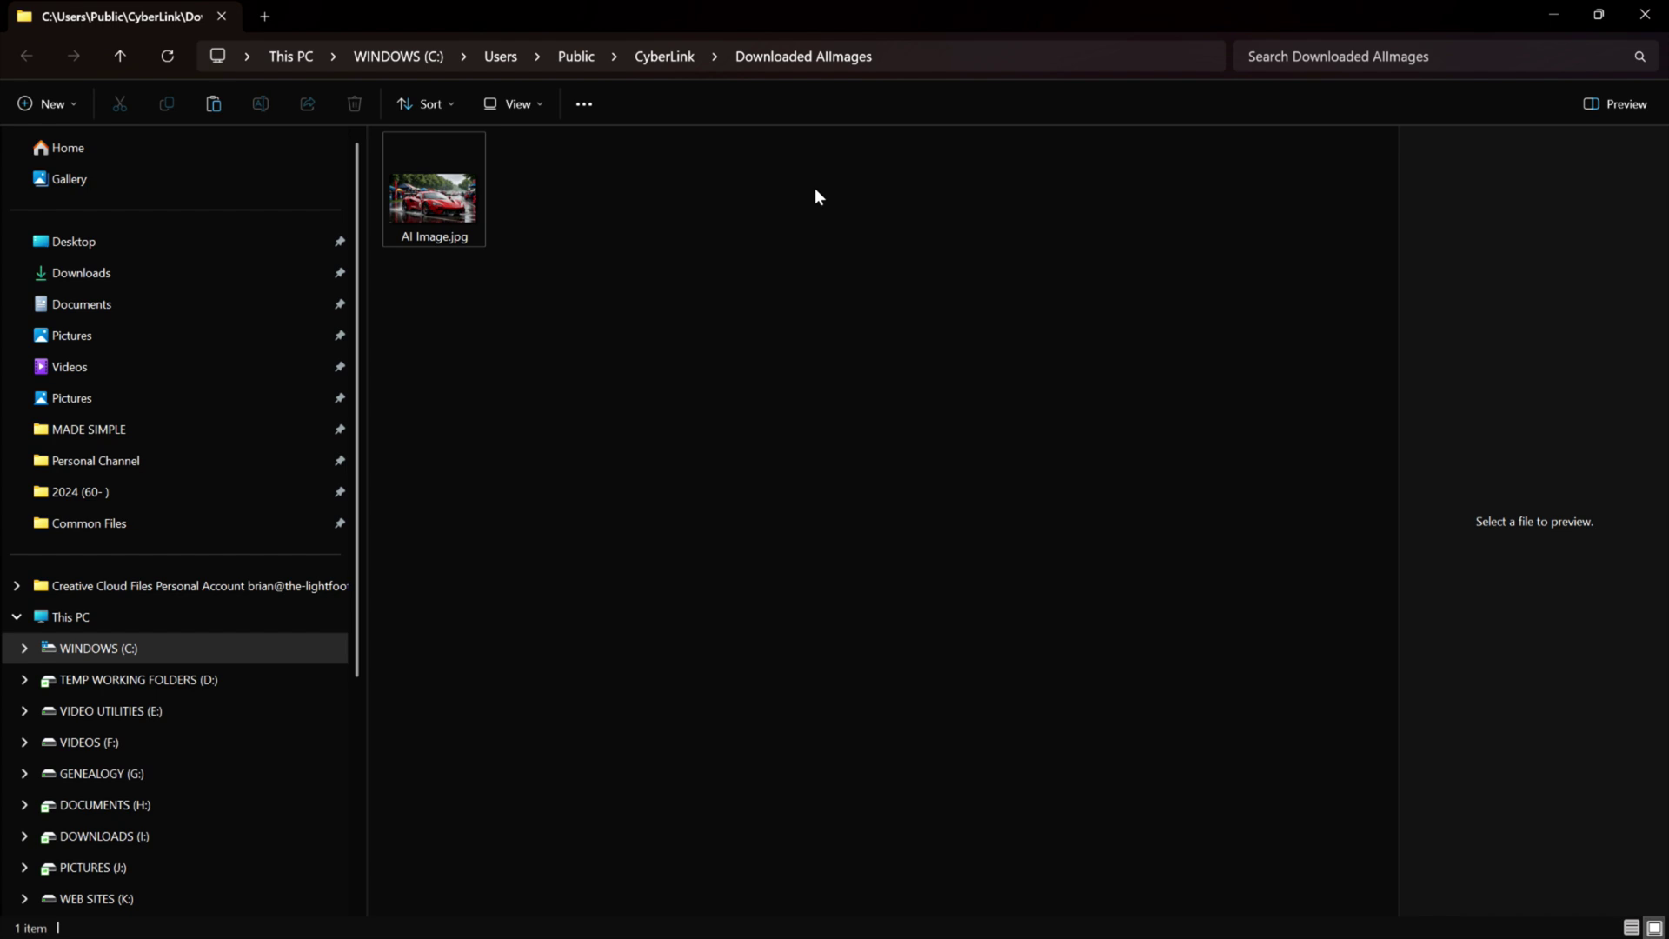
left_click(433, 205)
left_click_drag(1397, 257, 1042, 275)
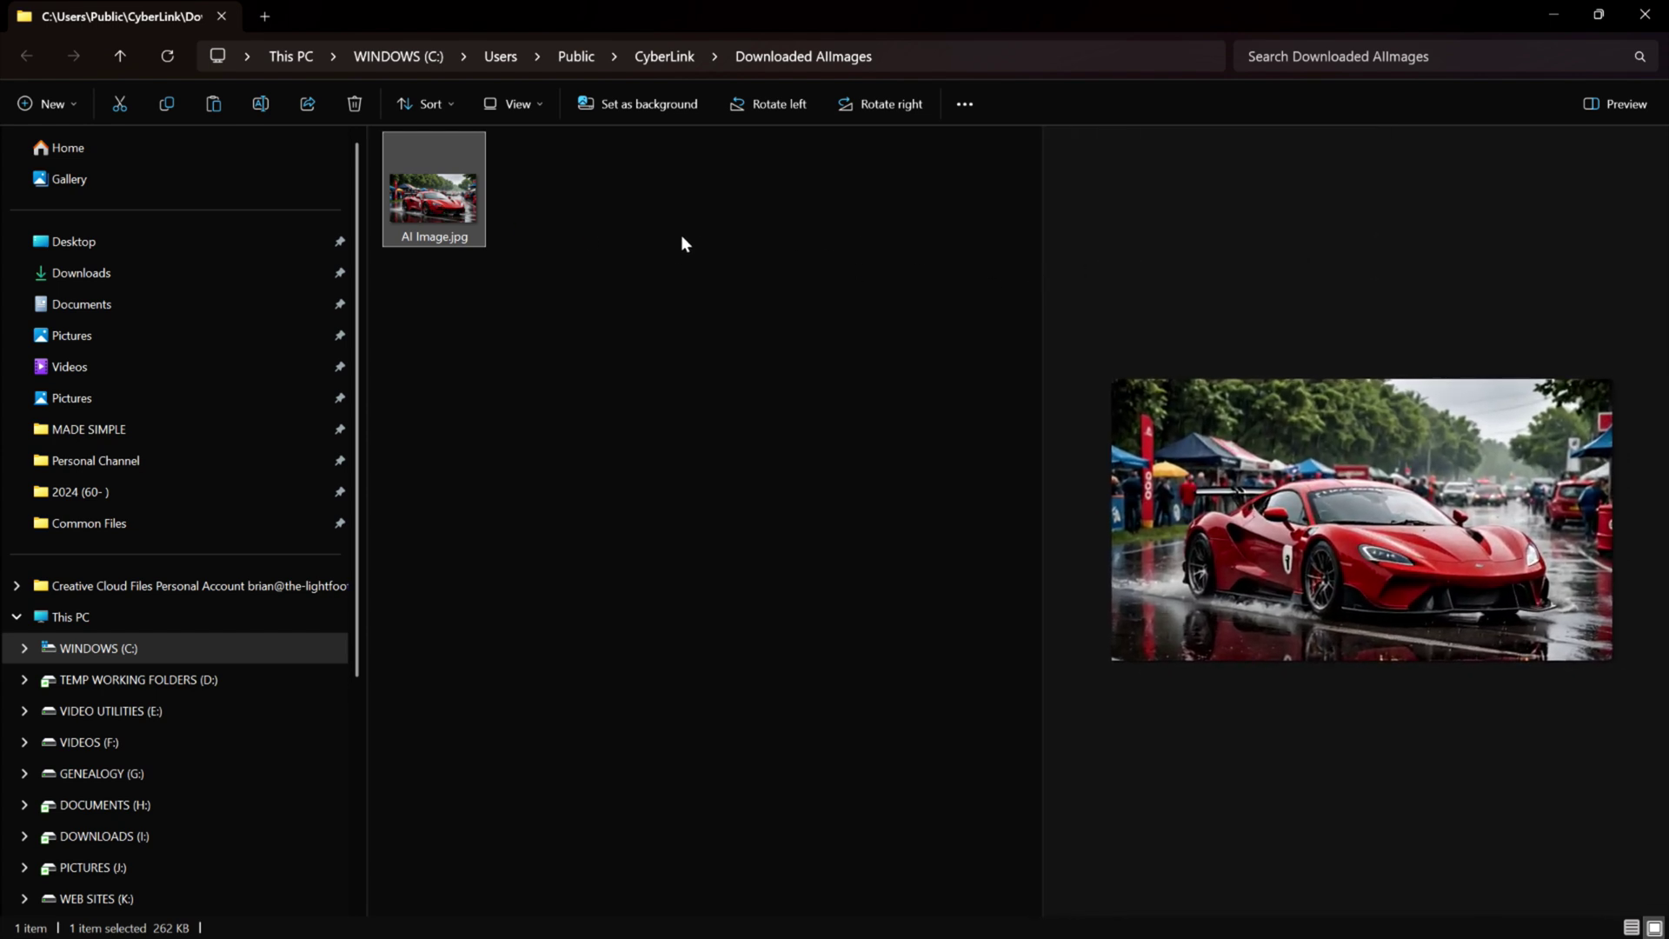
Expand WINDOWS (C:), Users, Public and CyberLink in the navigation pane.
mouse_move(441, 201)
left_click(24, 648)
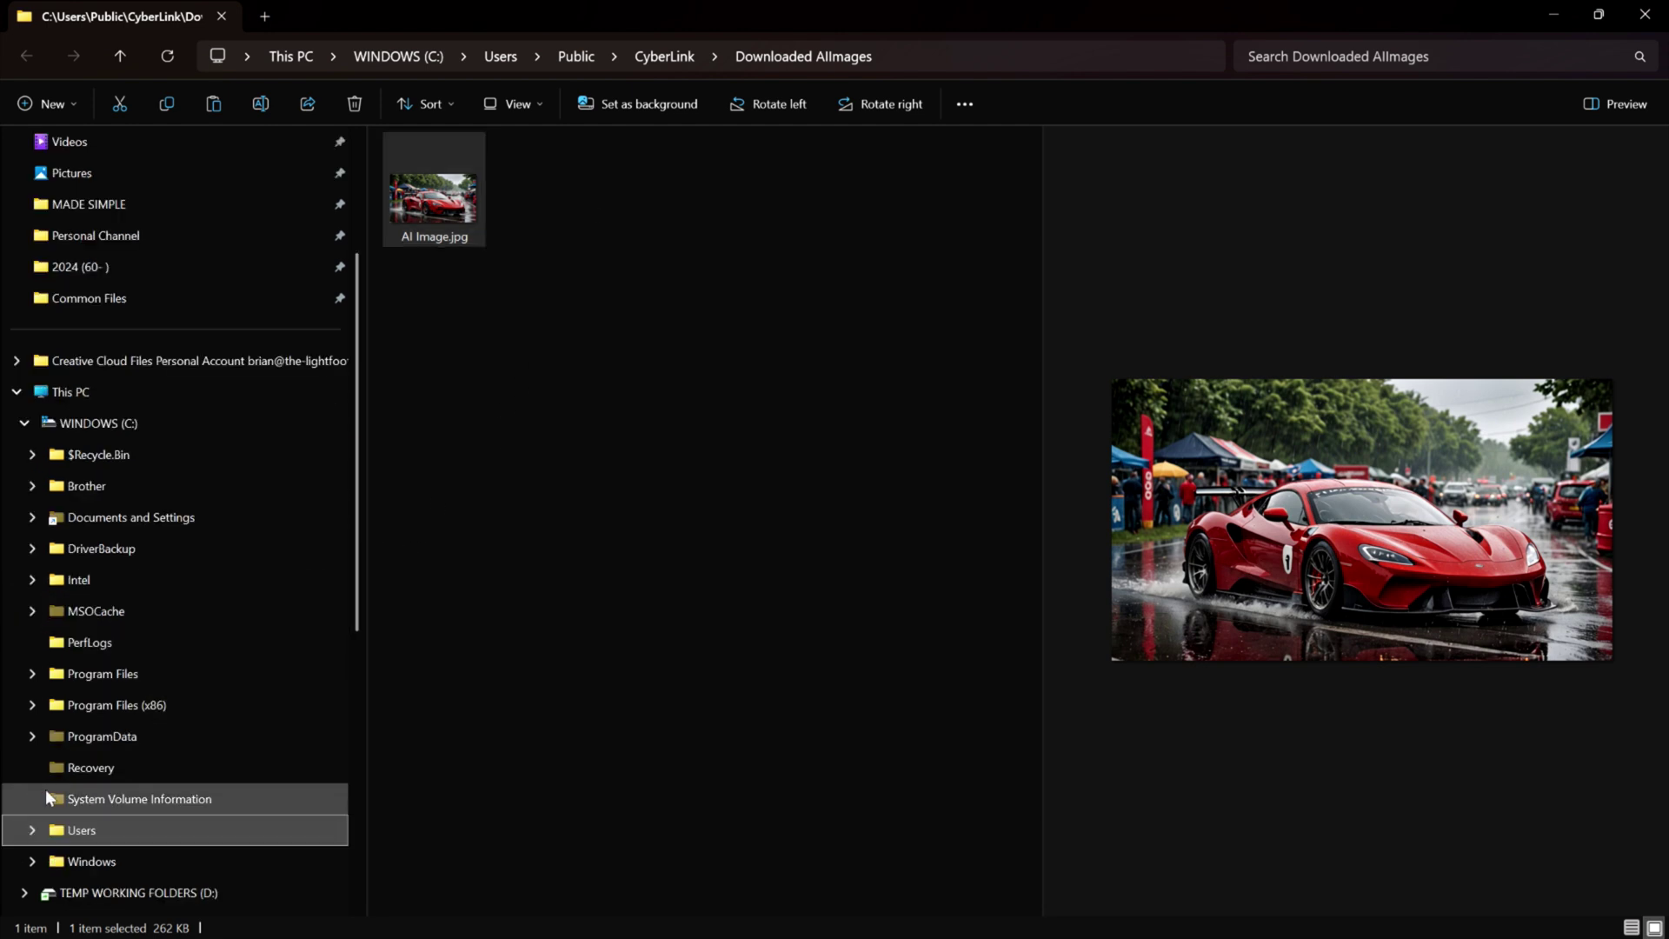
left_click(33, 830)
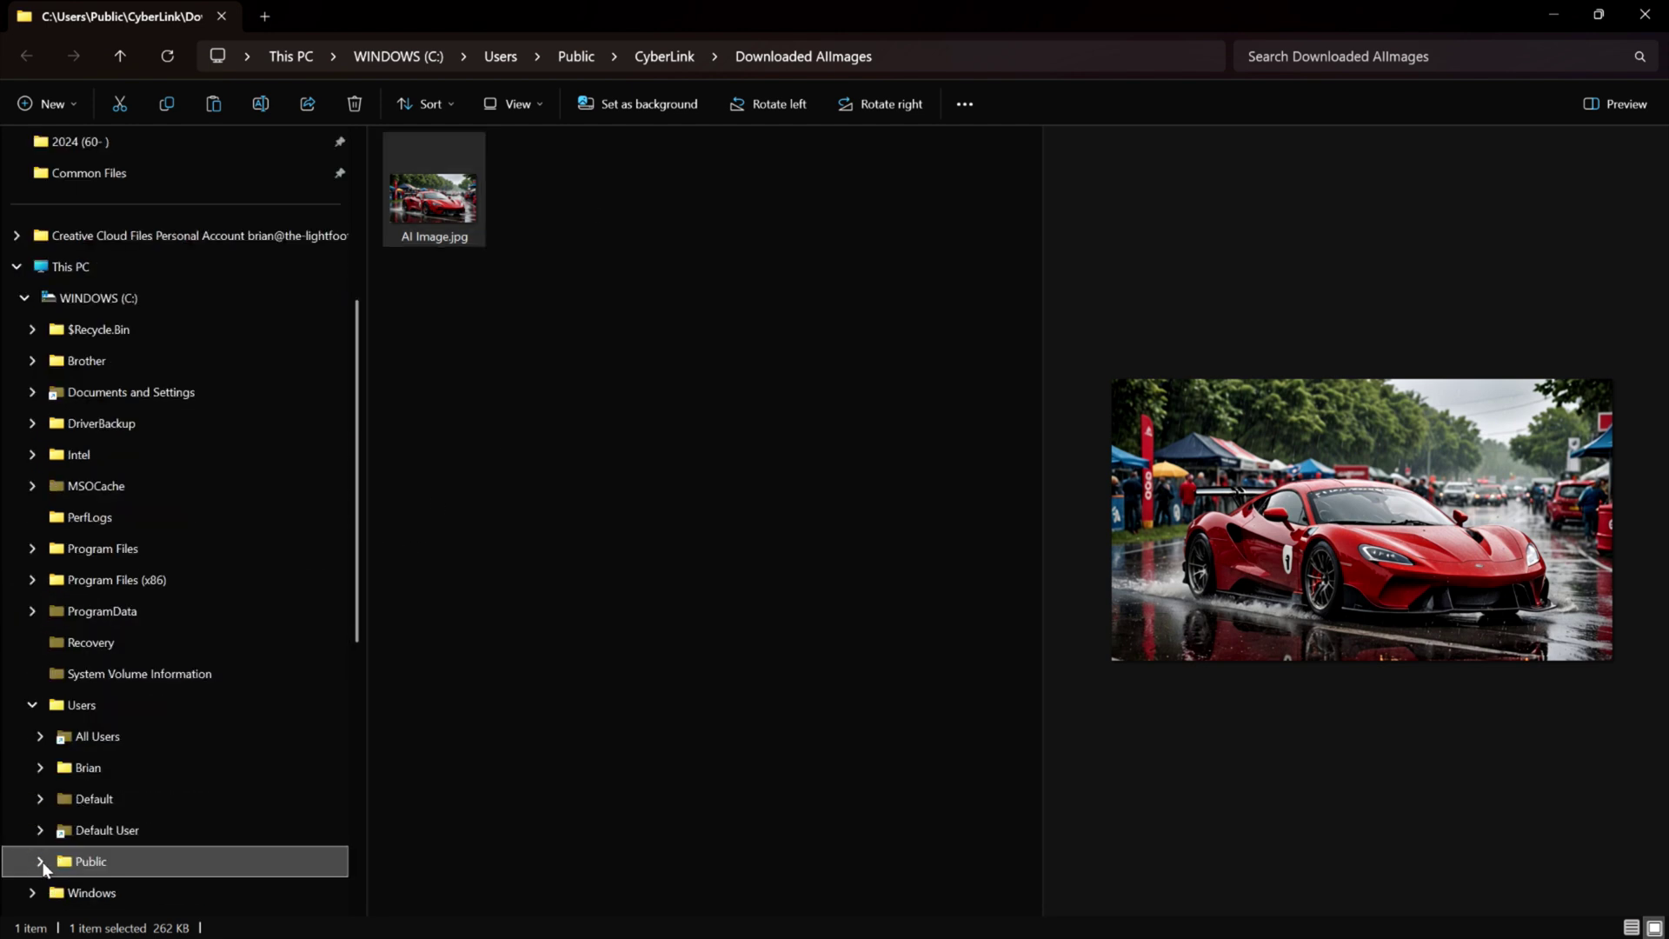
left_click(41, 861)
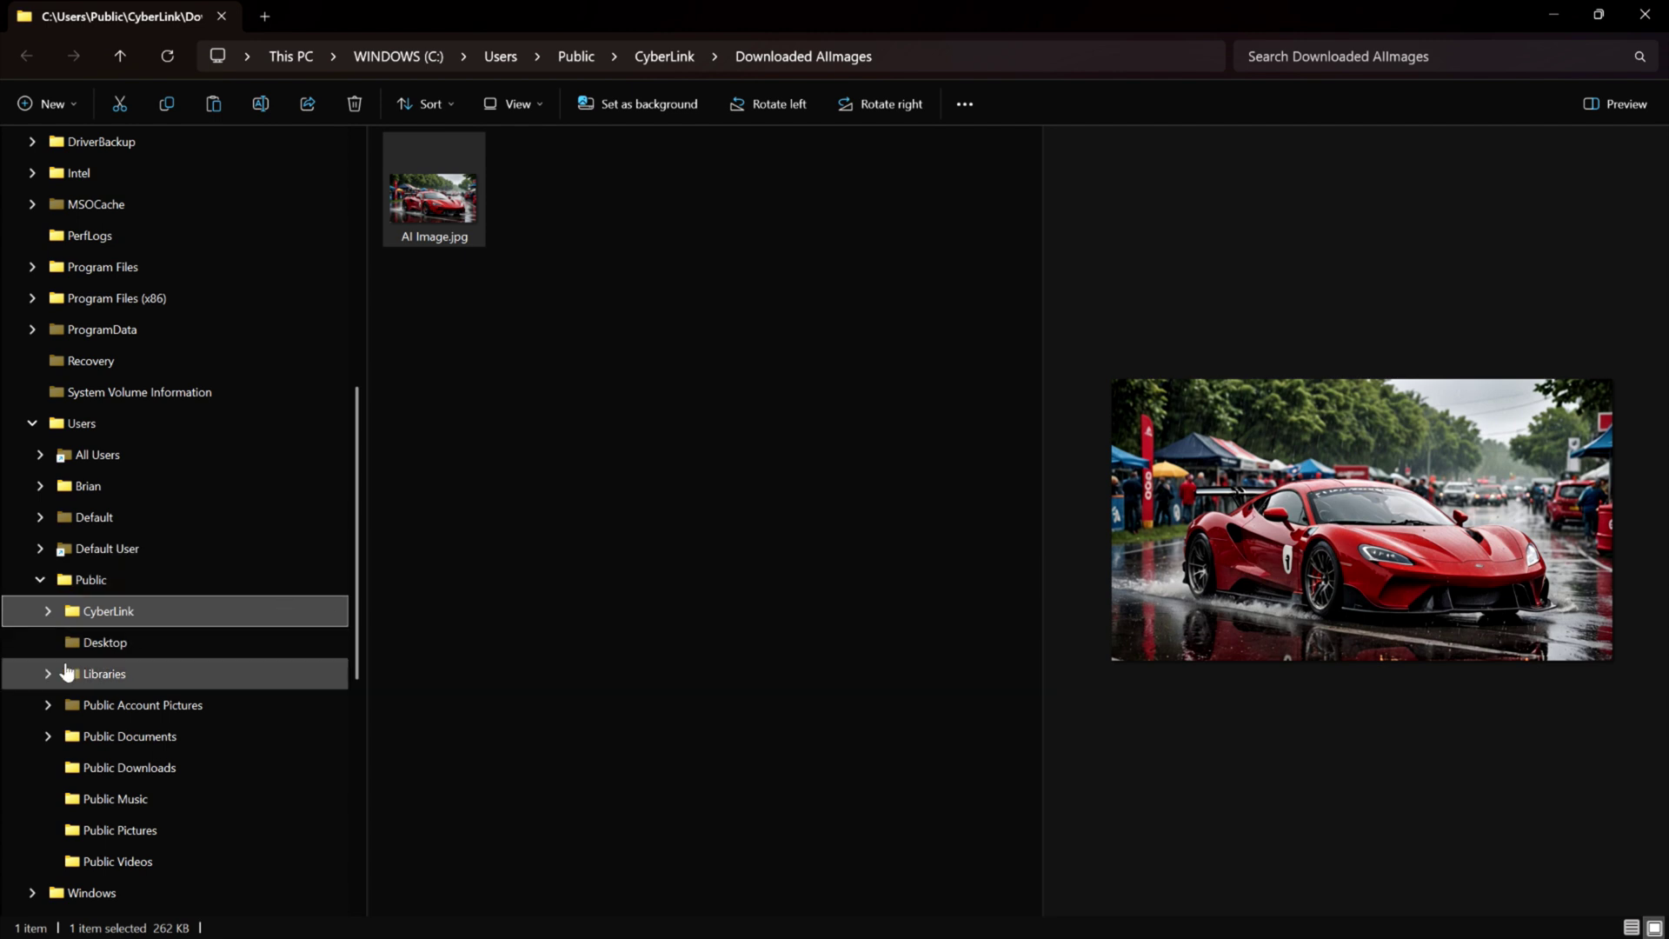
left_click(47, 610)
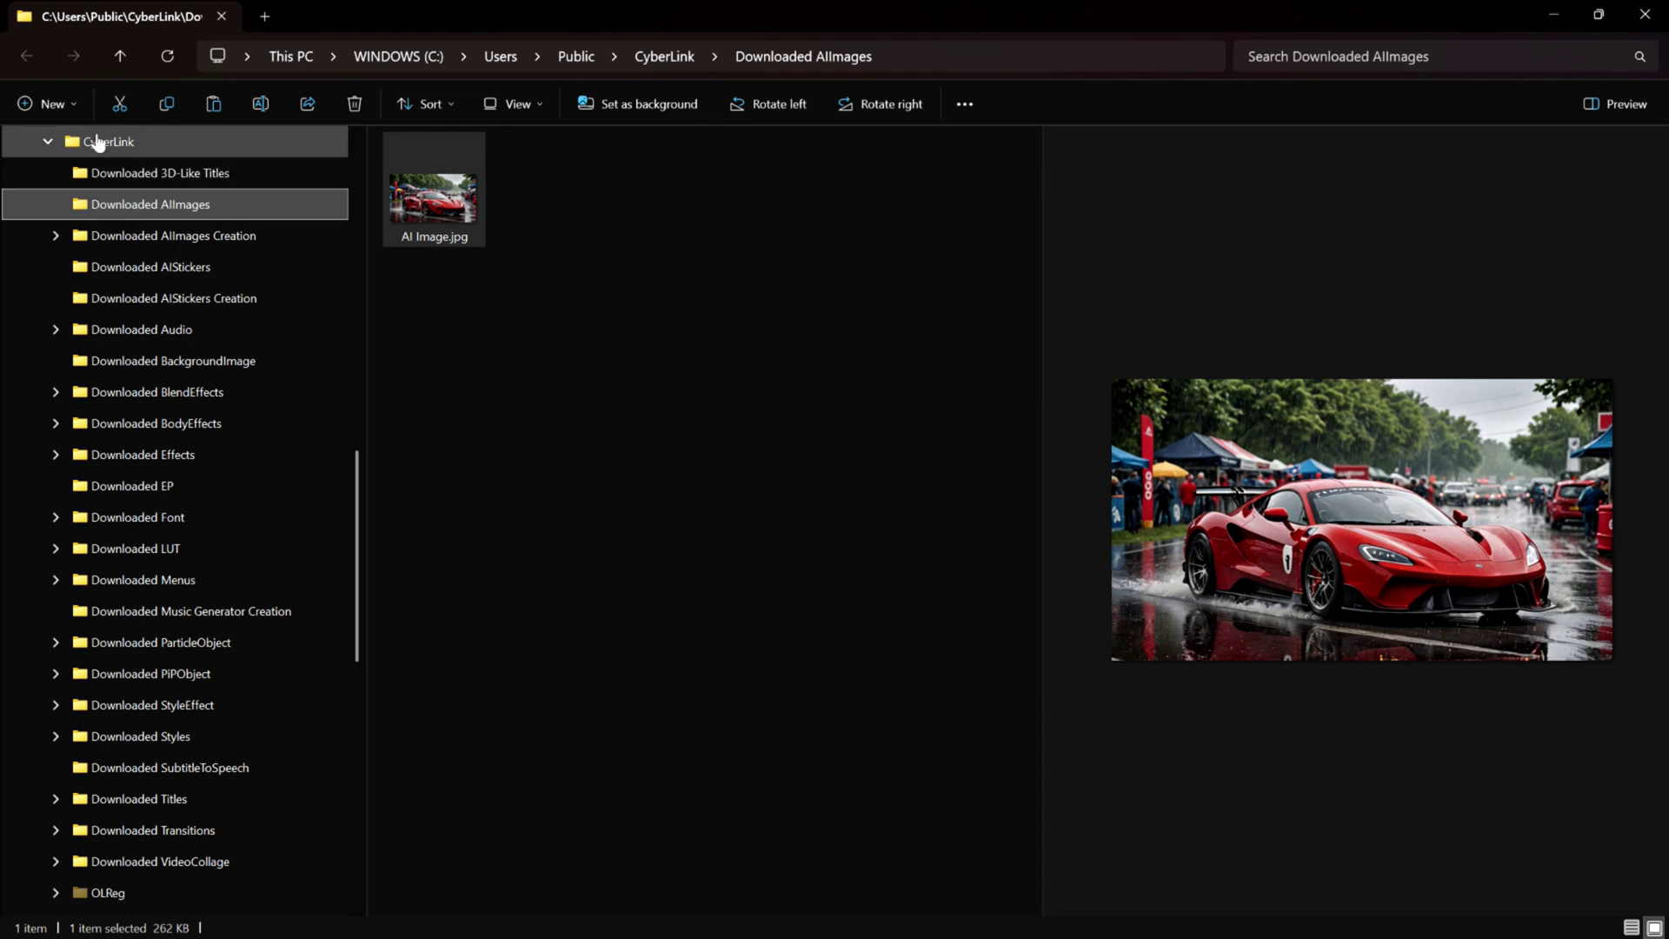
Go up to CyberLink and open Downloaded AIImages Creation, then its Text To Image folder.
left_click(666, 56)
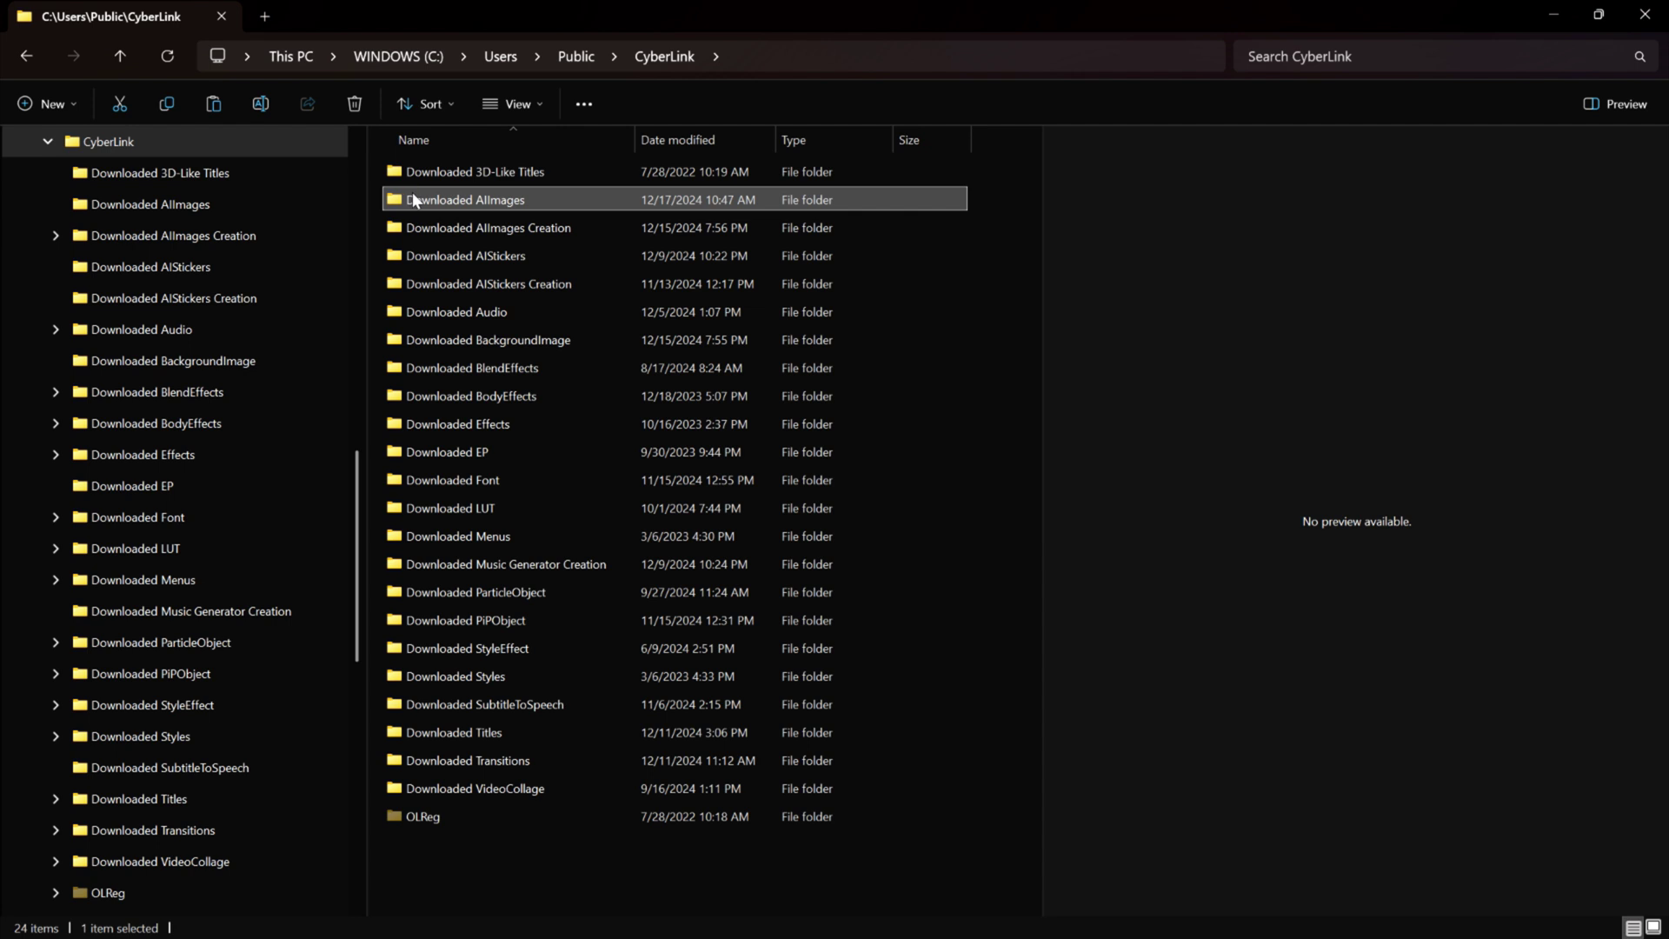
mouse_move(539, 202)
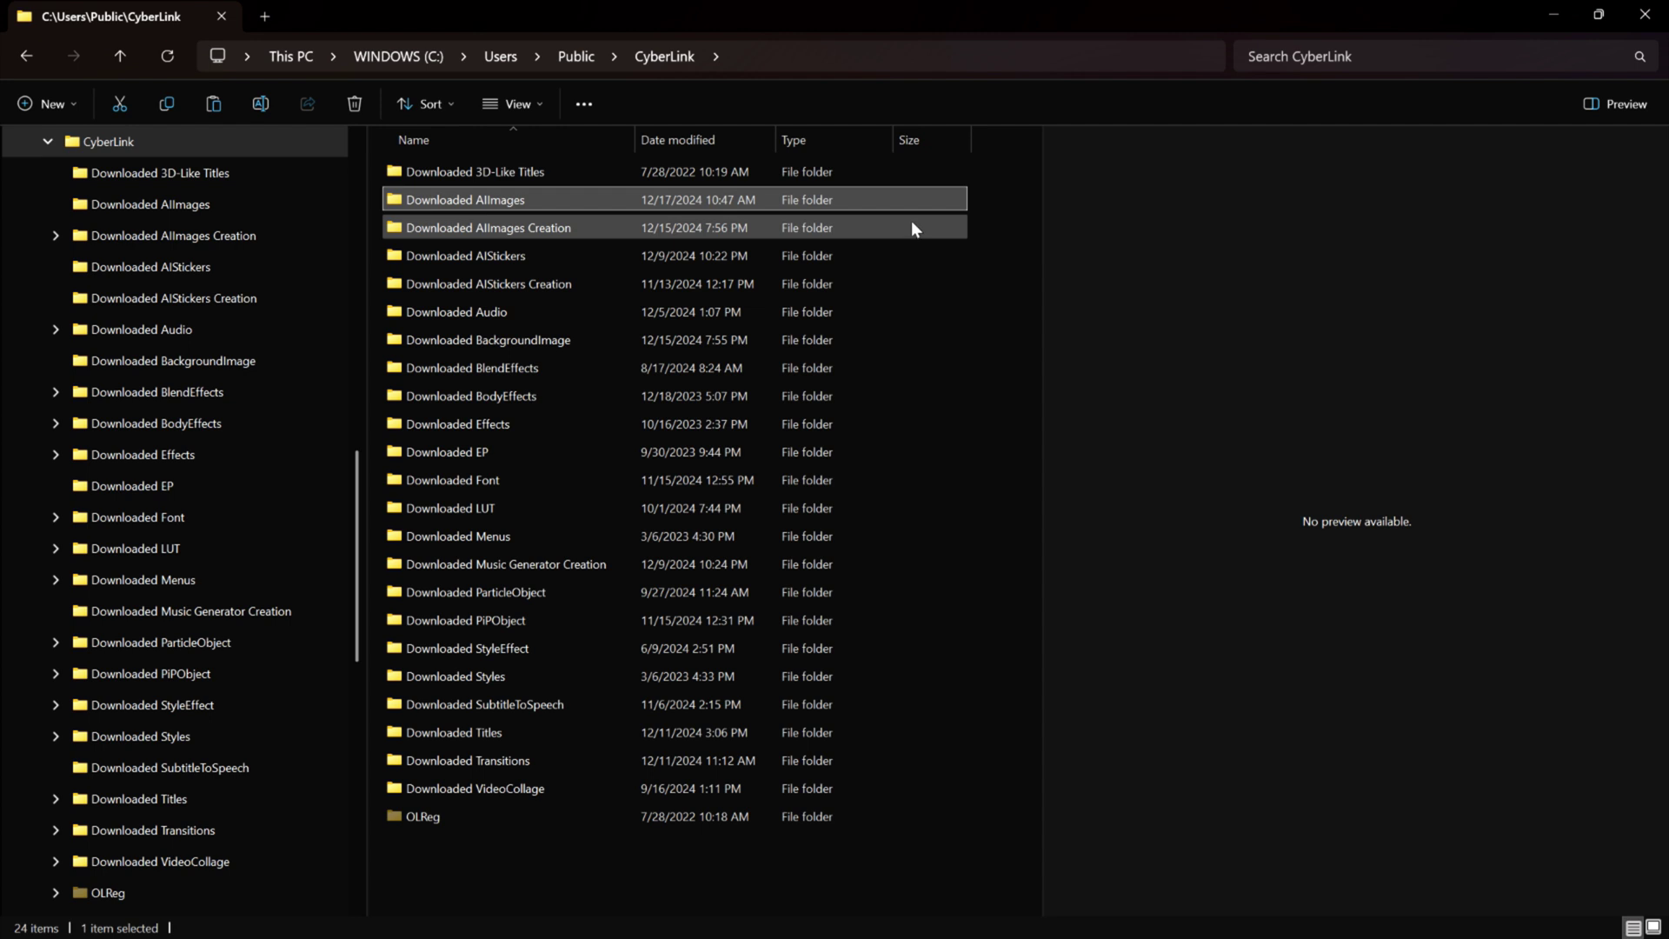
double_click(398, 230)
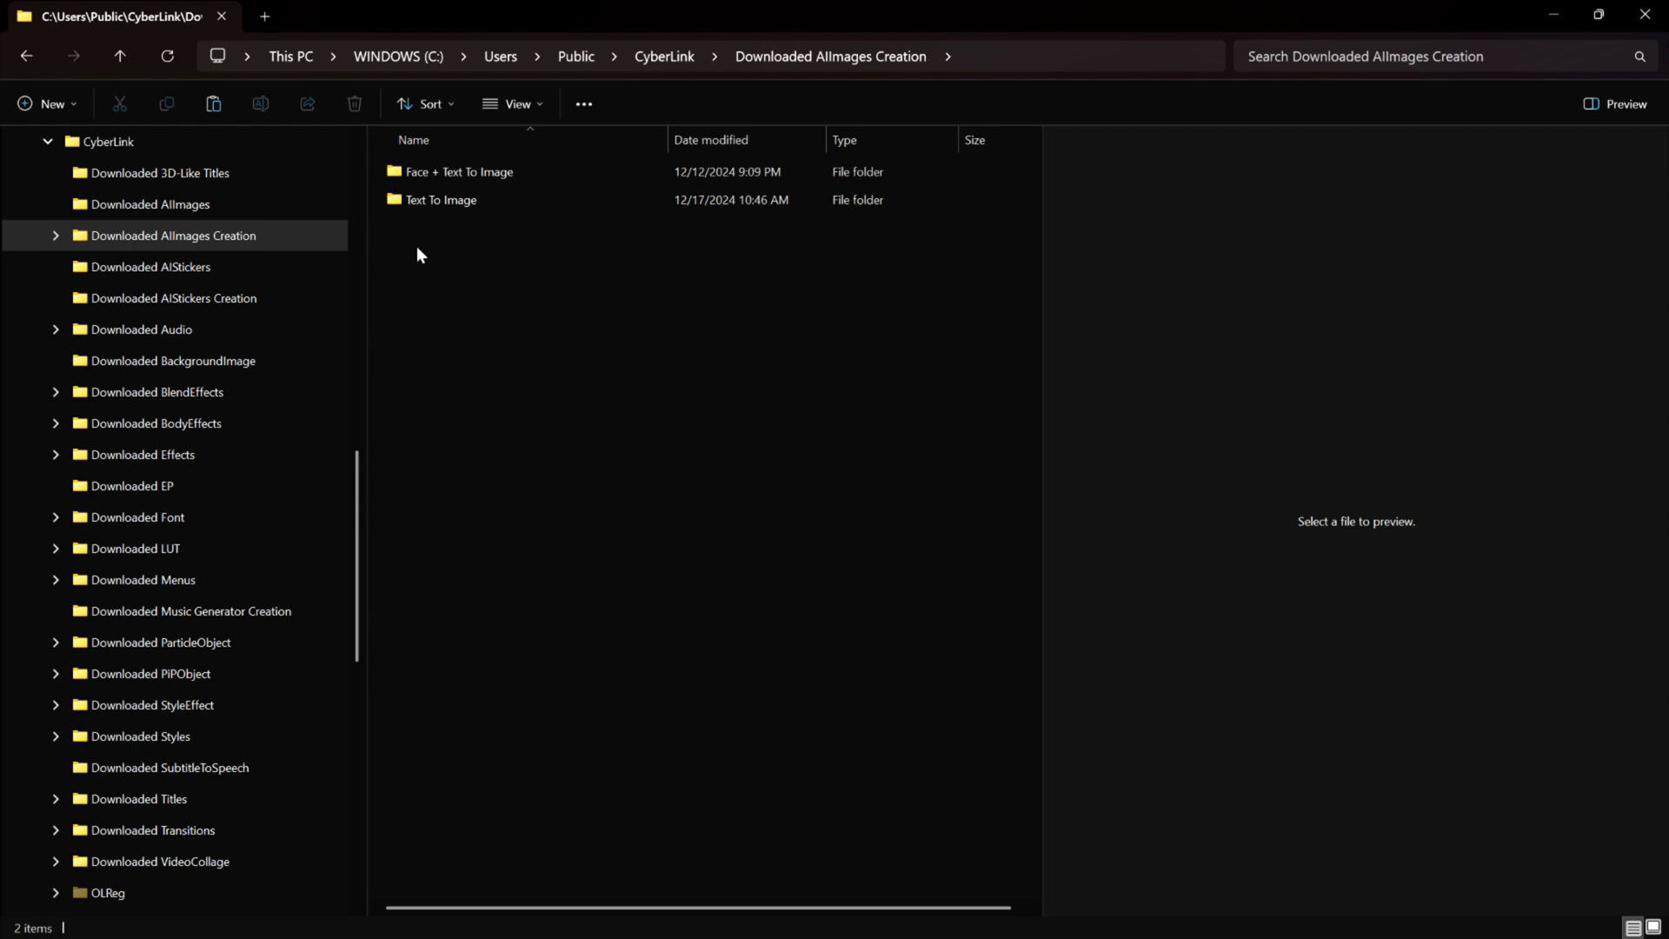
double_click(393, 203)
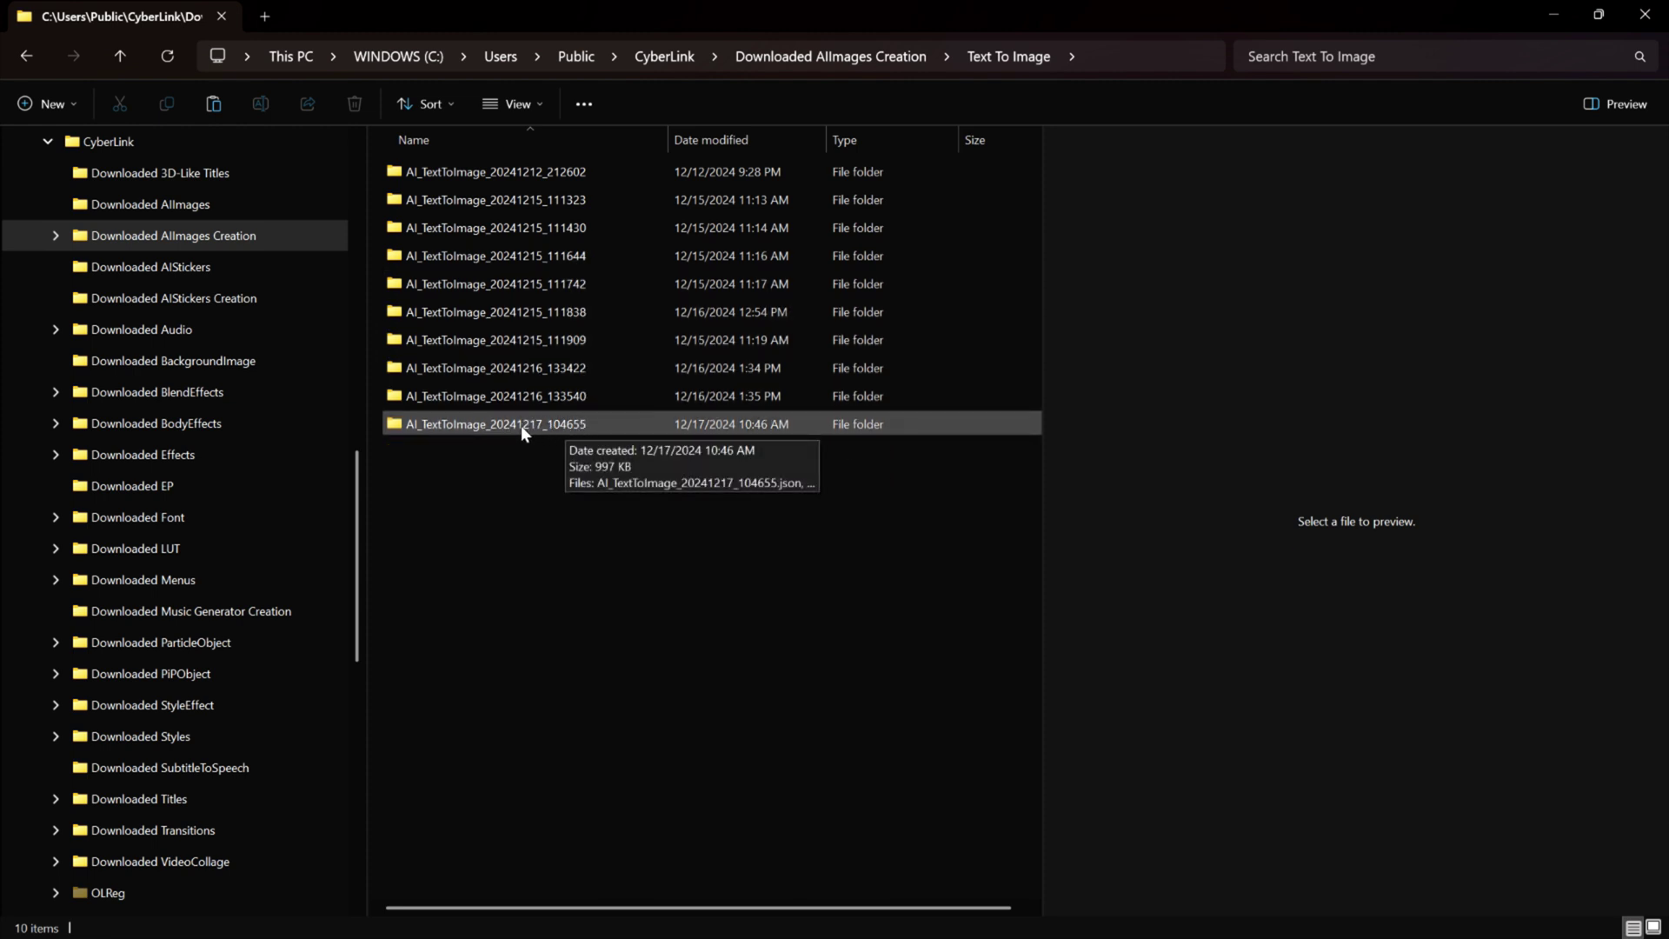
Open the AI_TextToImage_20241217_104655 folder and preview each of the four car images.
double_click(394, 424)
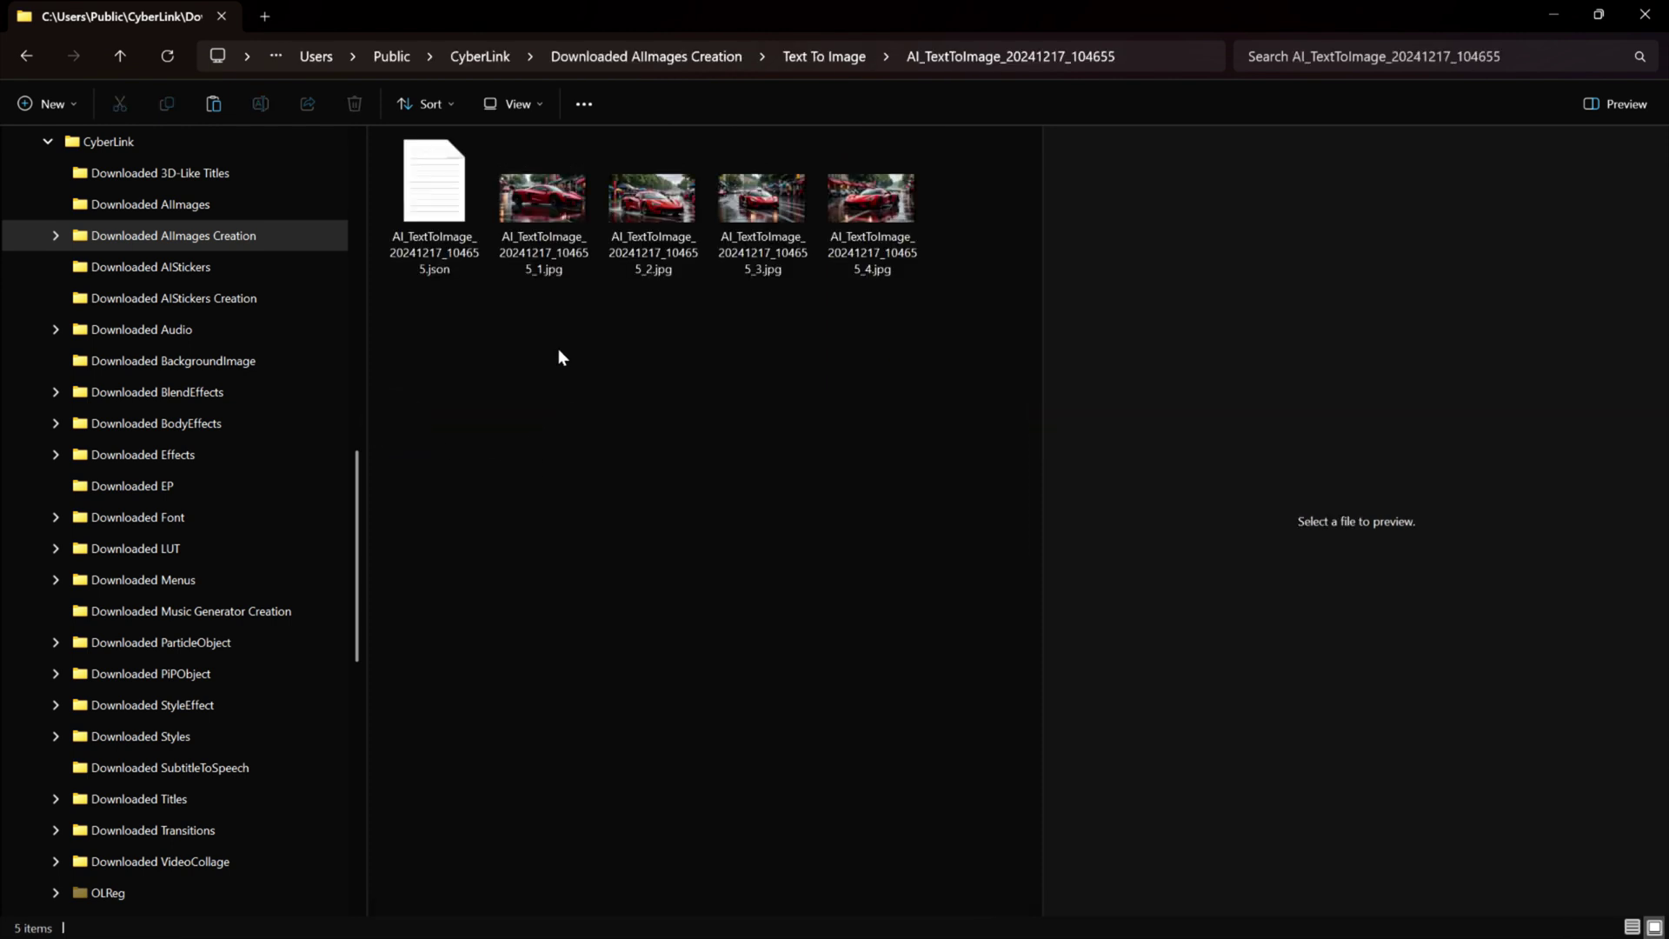
left_click(550, 203)
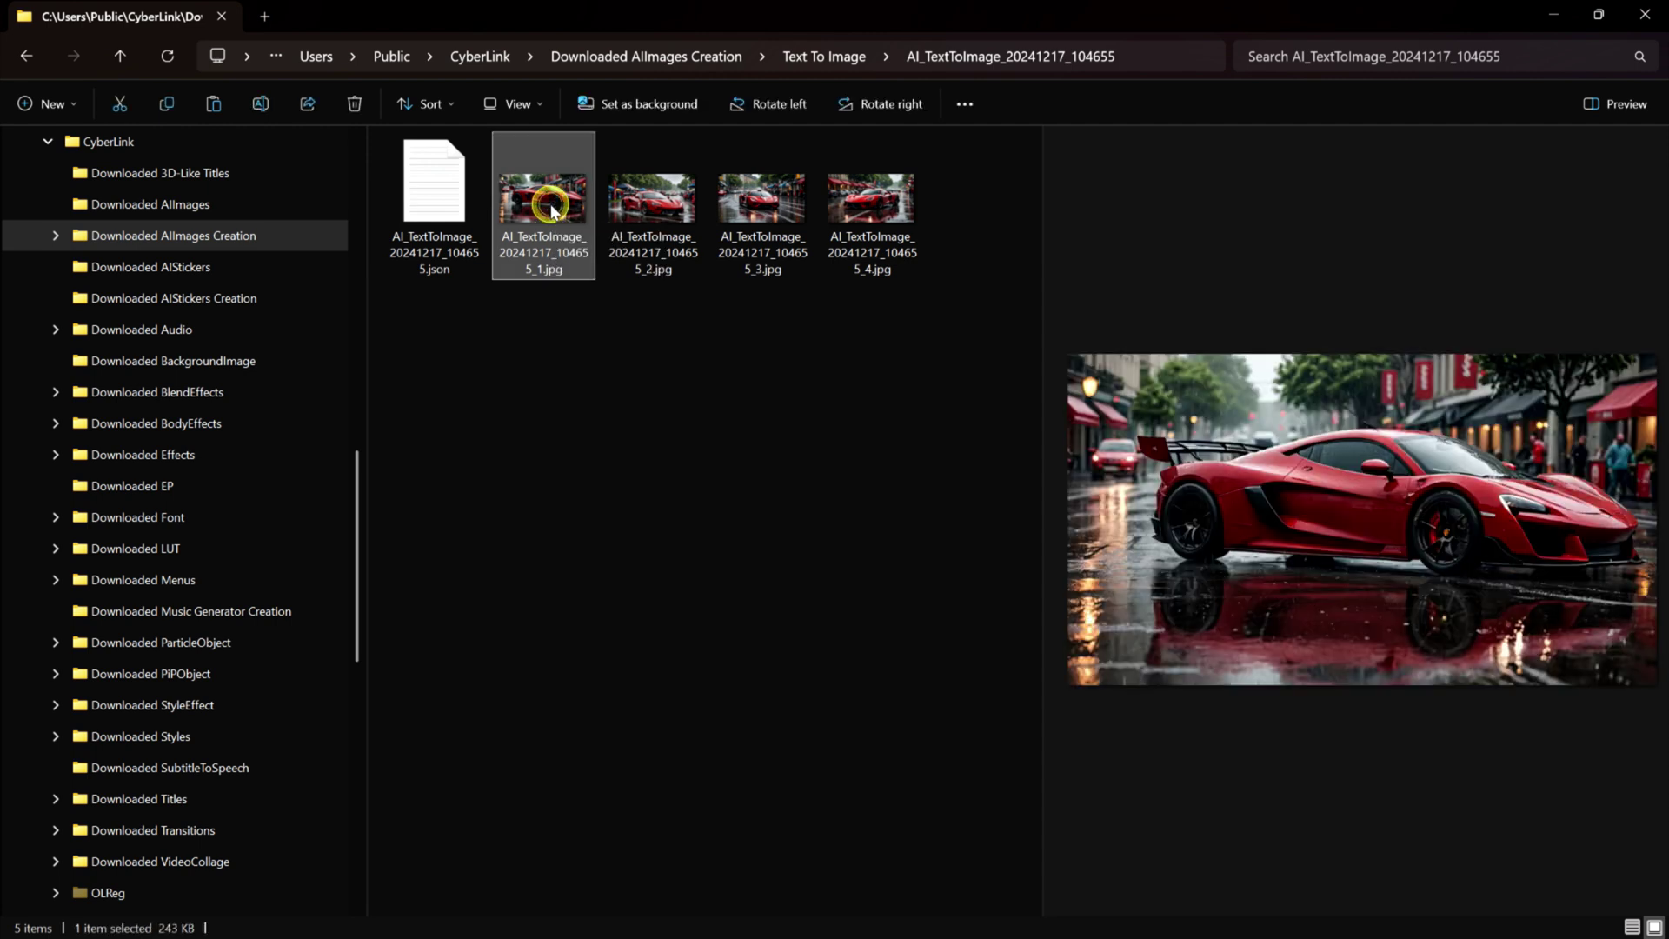
left_click(653, 204)
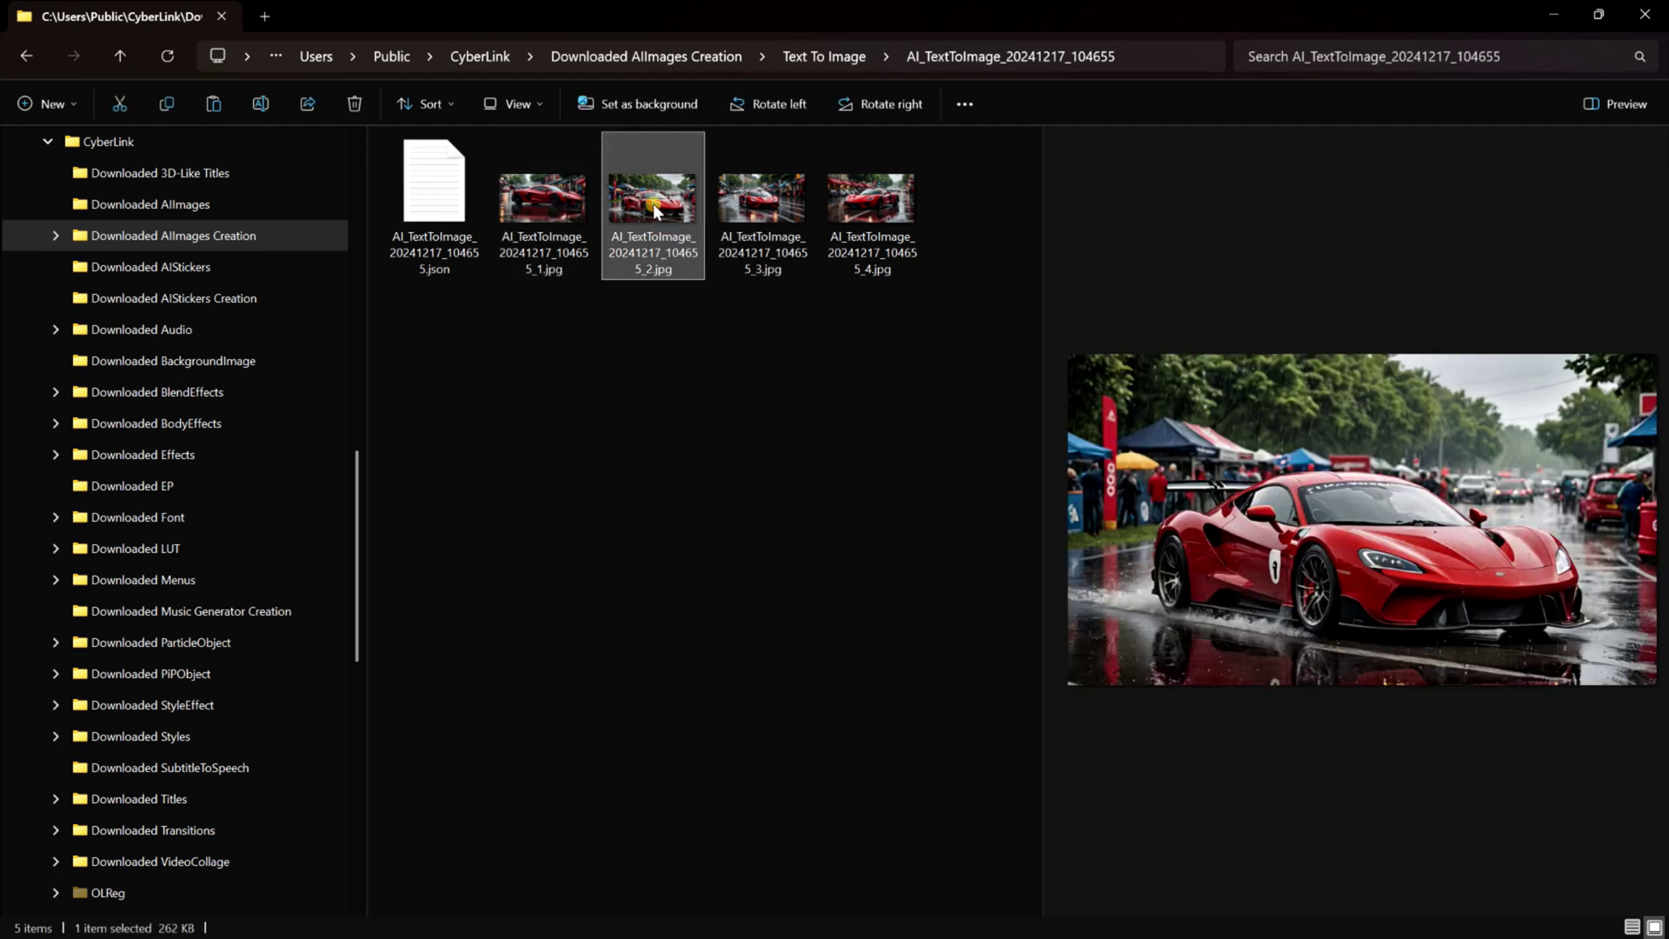
left_click(756, 207)
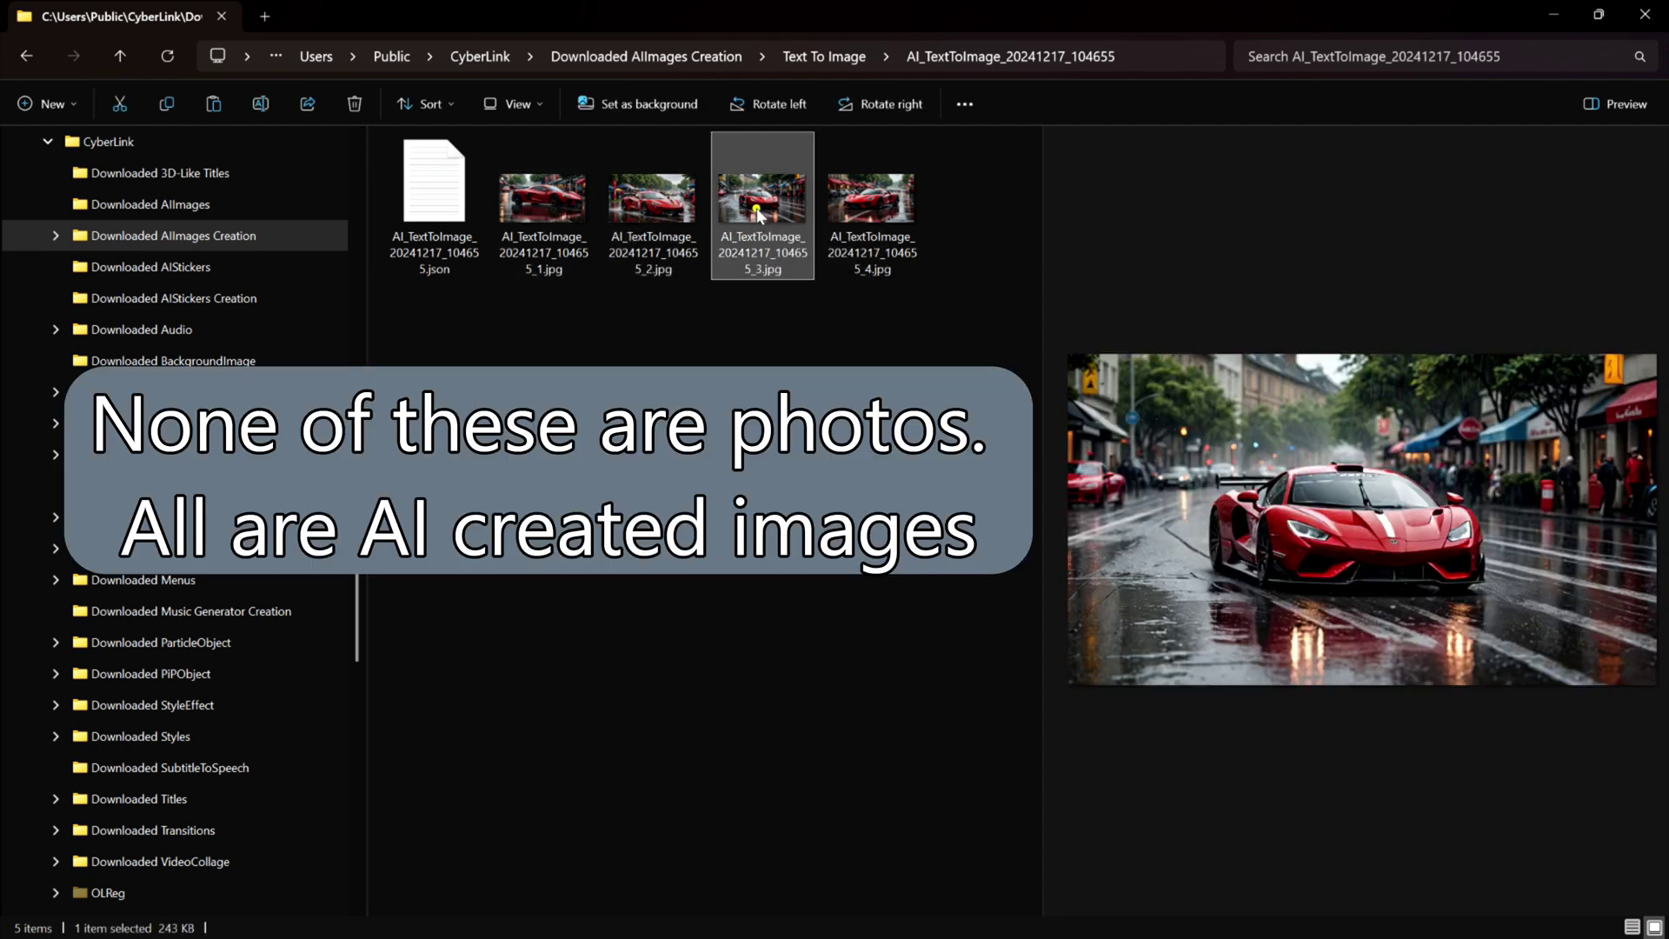
left_click(876, 210)
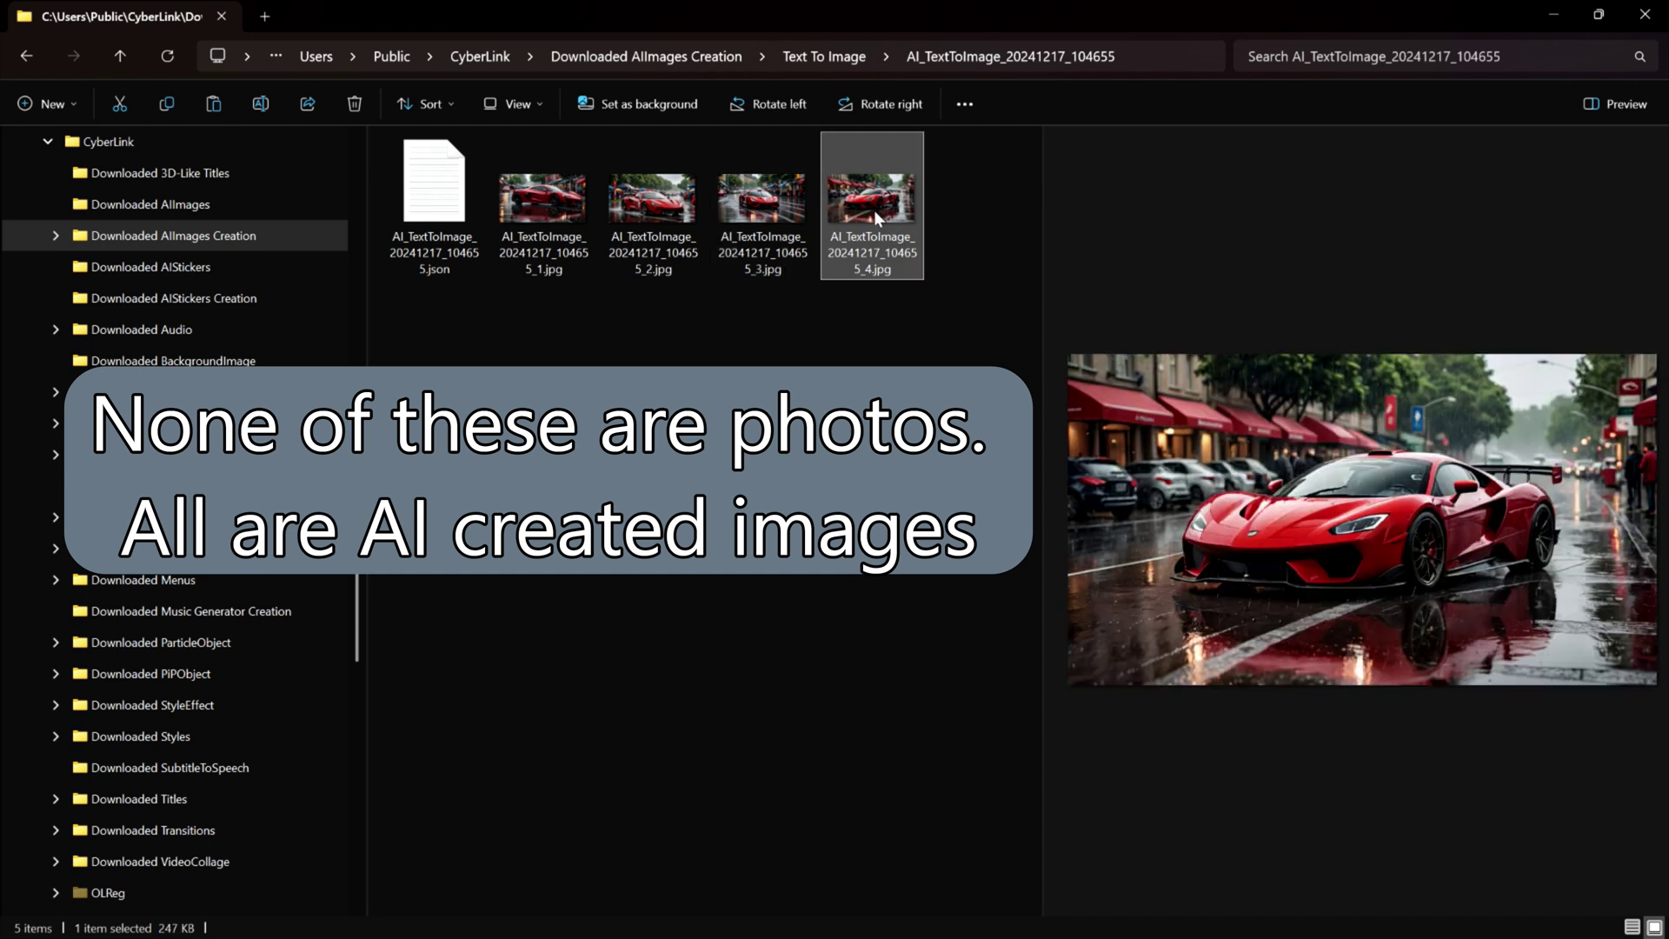
left_click(762, 213)
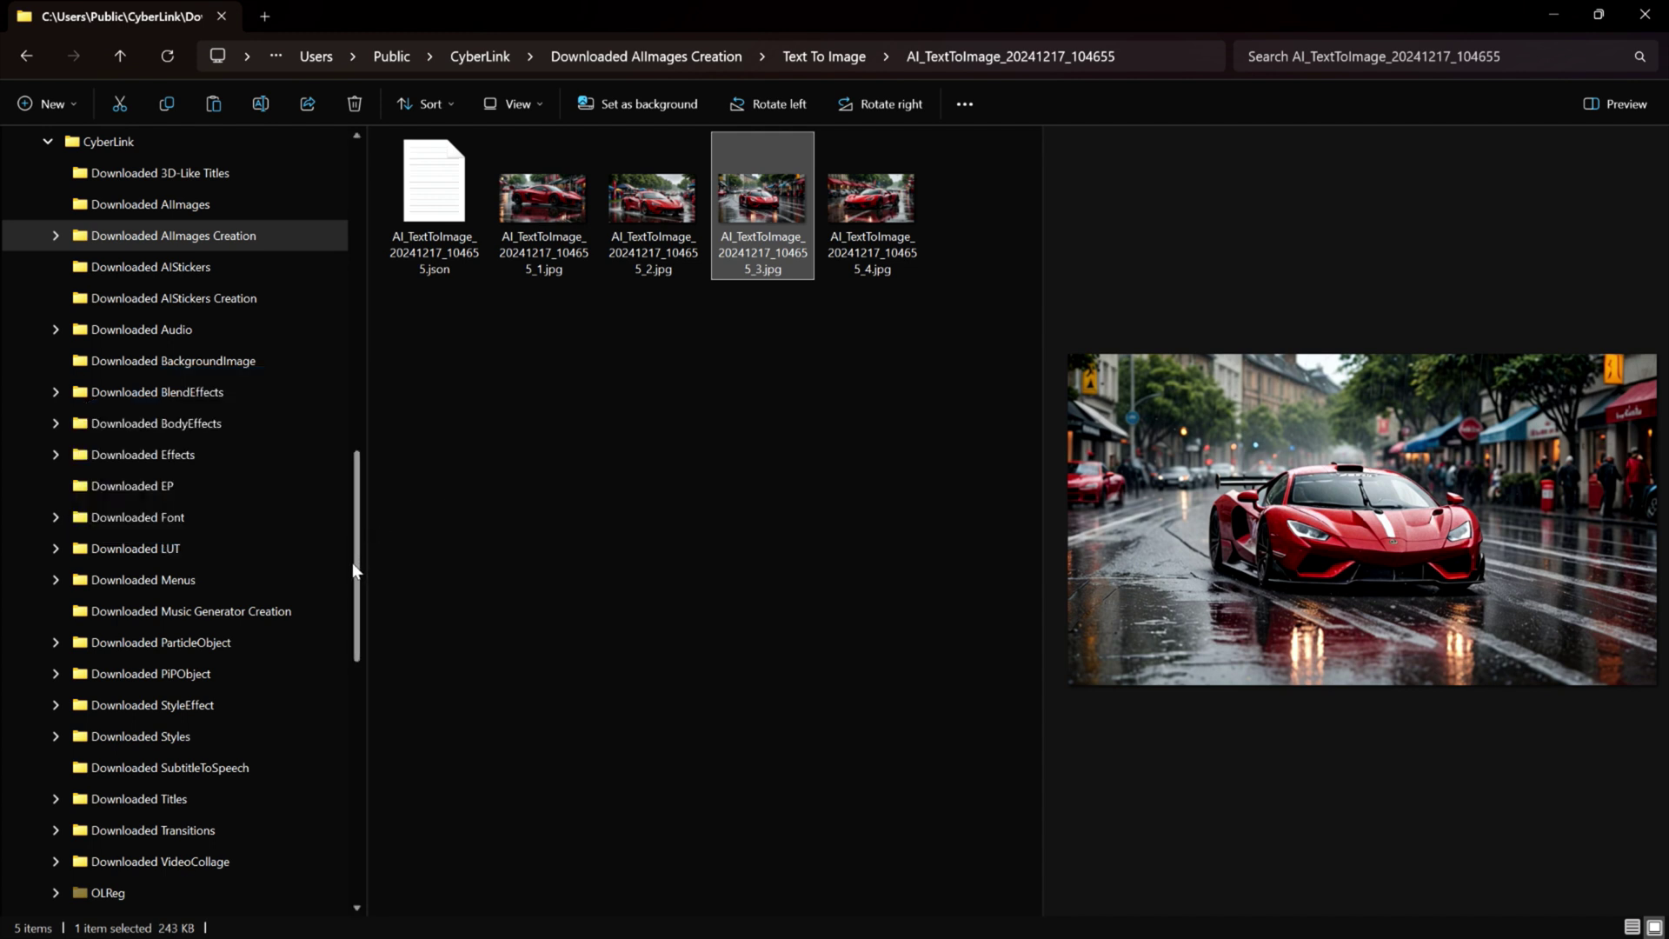
Select all four red race car JPGs together, first through last.
left_click(349, 566)
left_click_drag(356, 573, 363, 750)
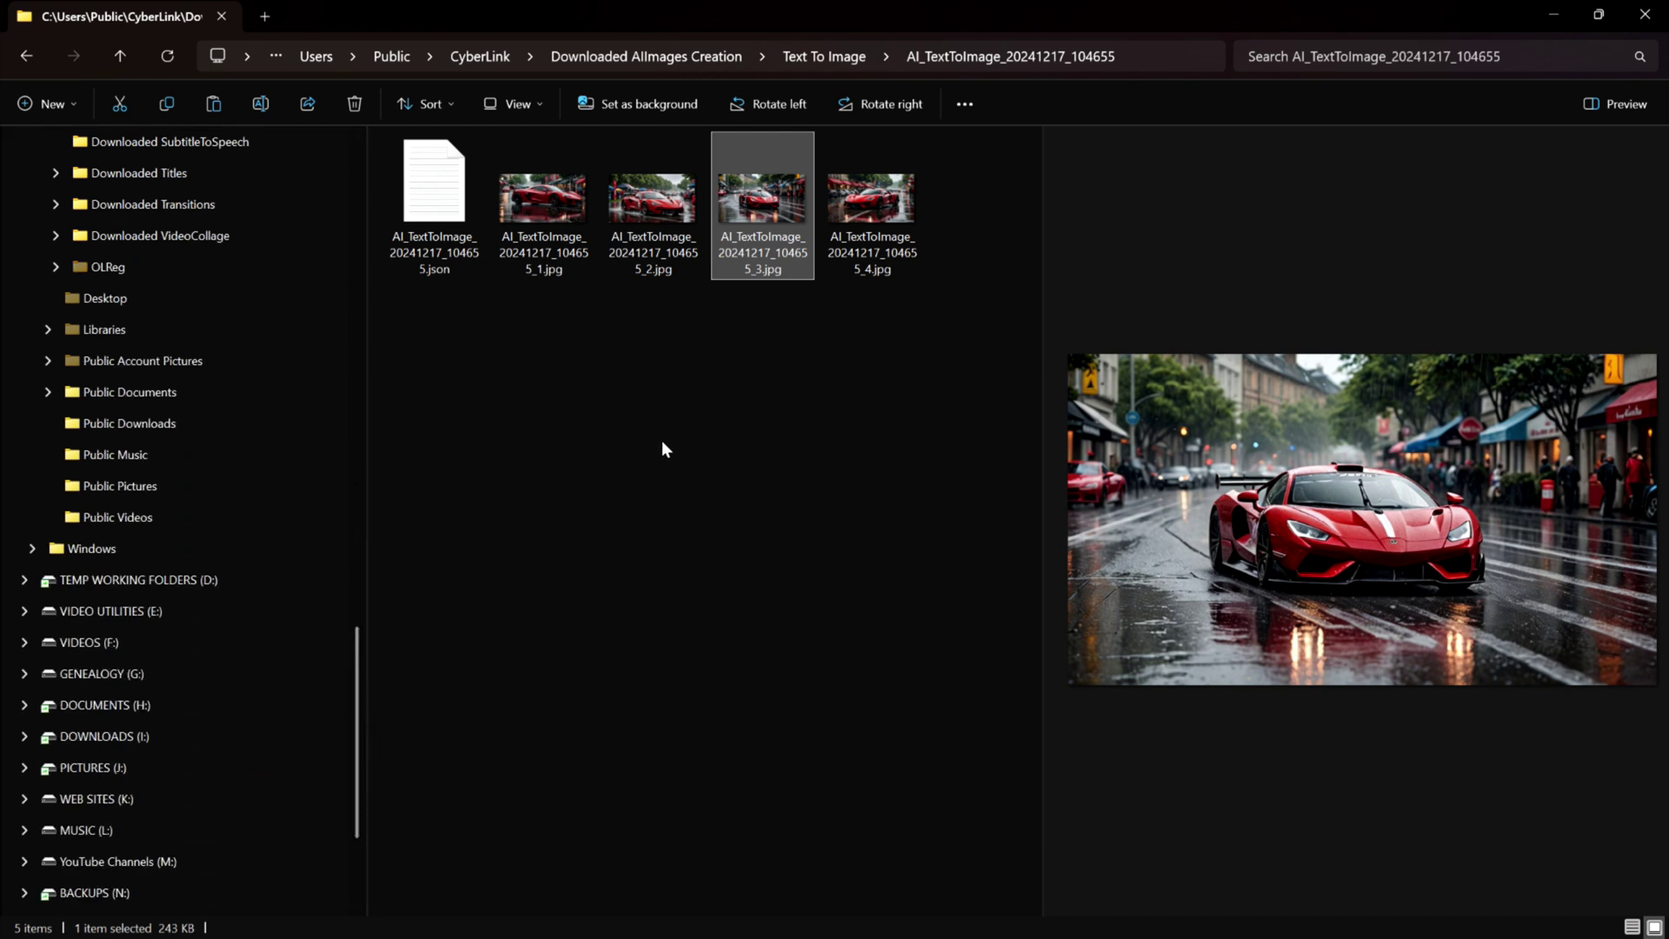
left_click(554, 204)
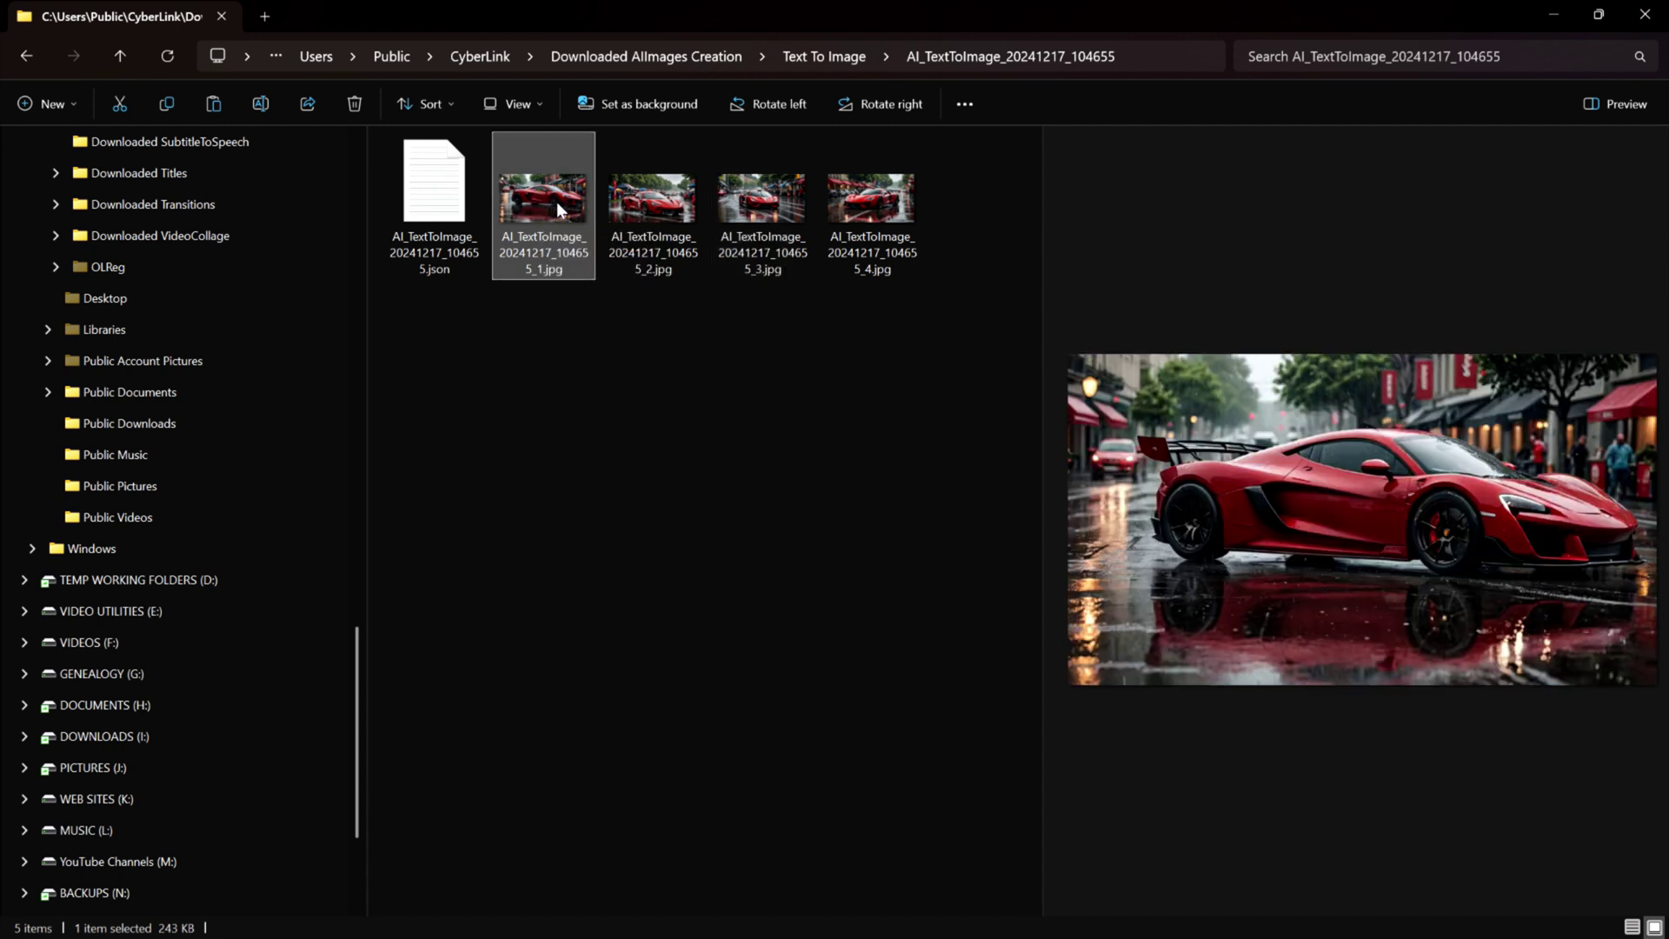
left_click(881, 207, "shift")
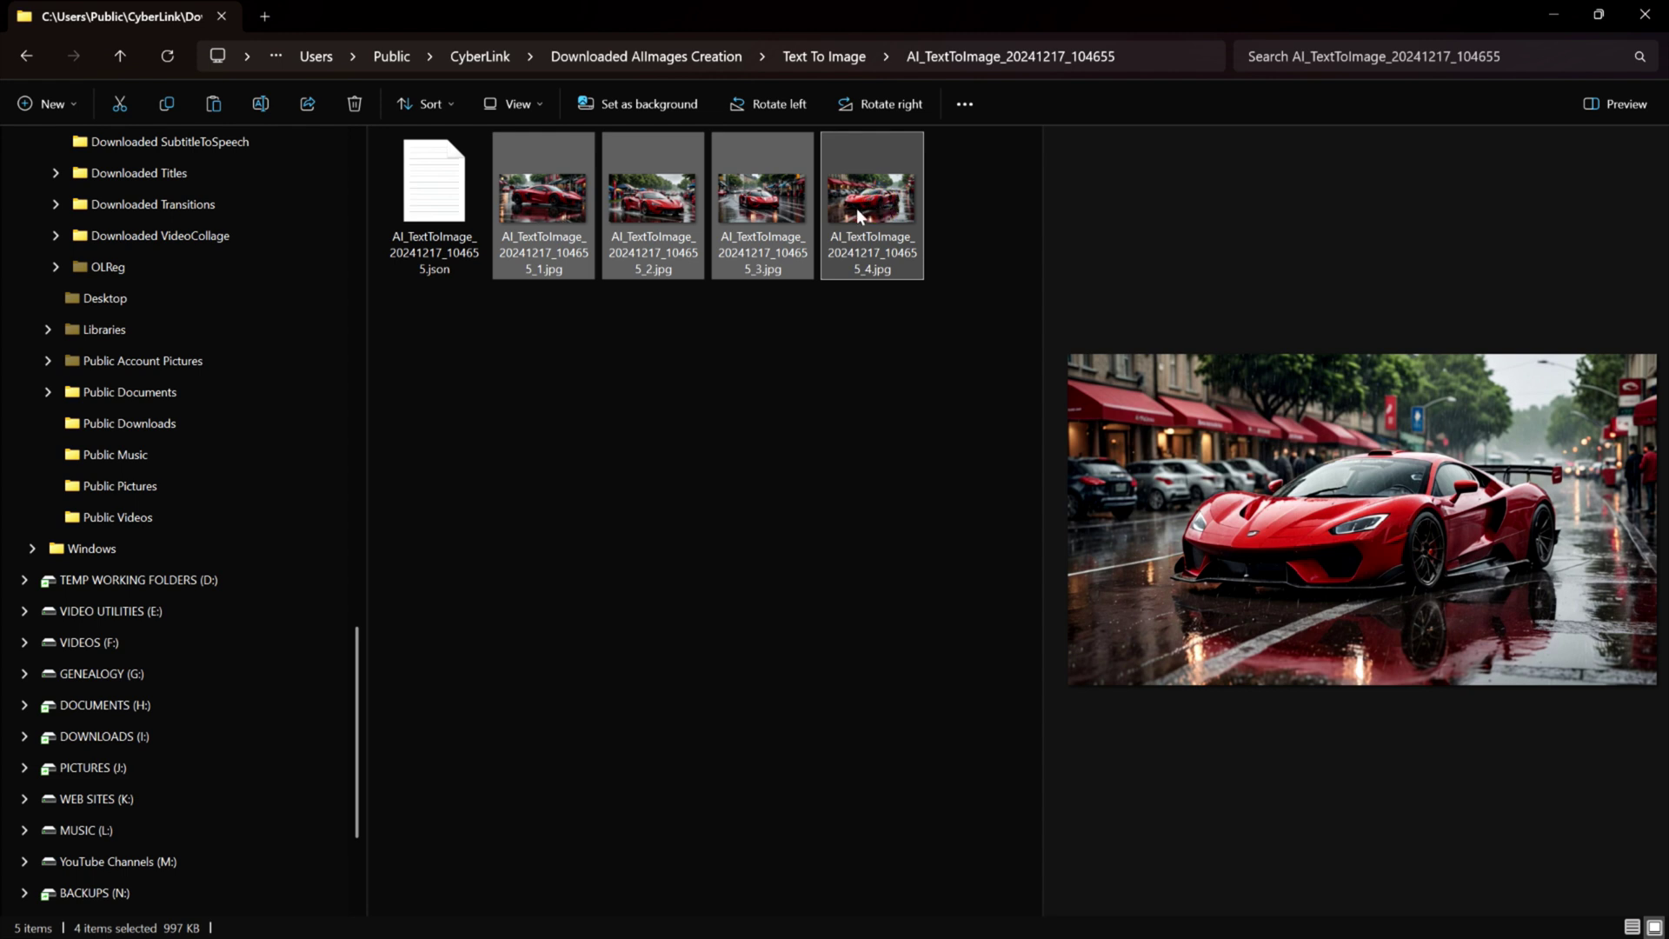
Copy the four car JPGs onto TEMP WORKING FOLDERS (D:) and close File Explorer.
right_click(580, 212)
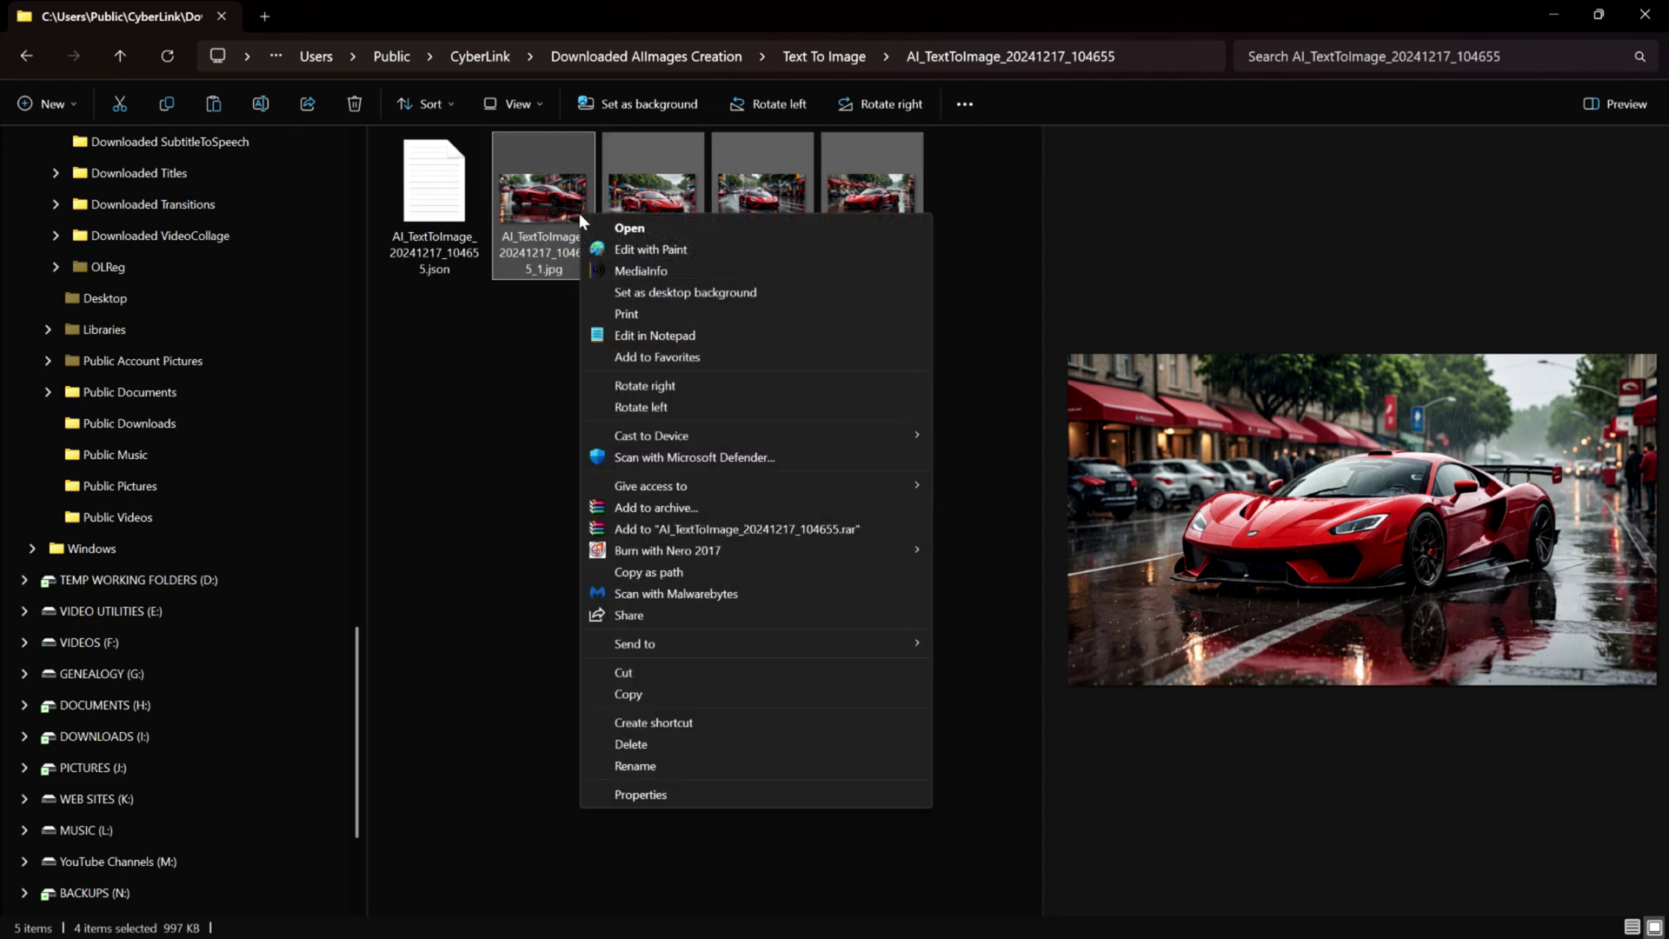
left_click(638, 697)
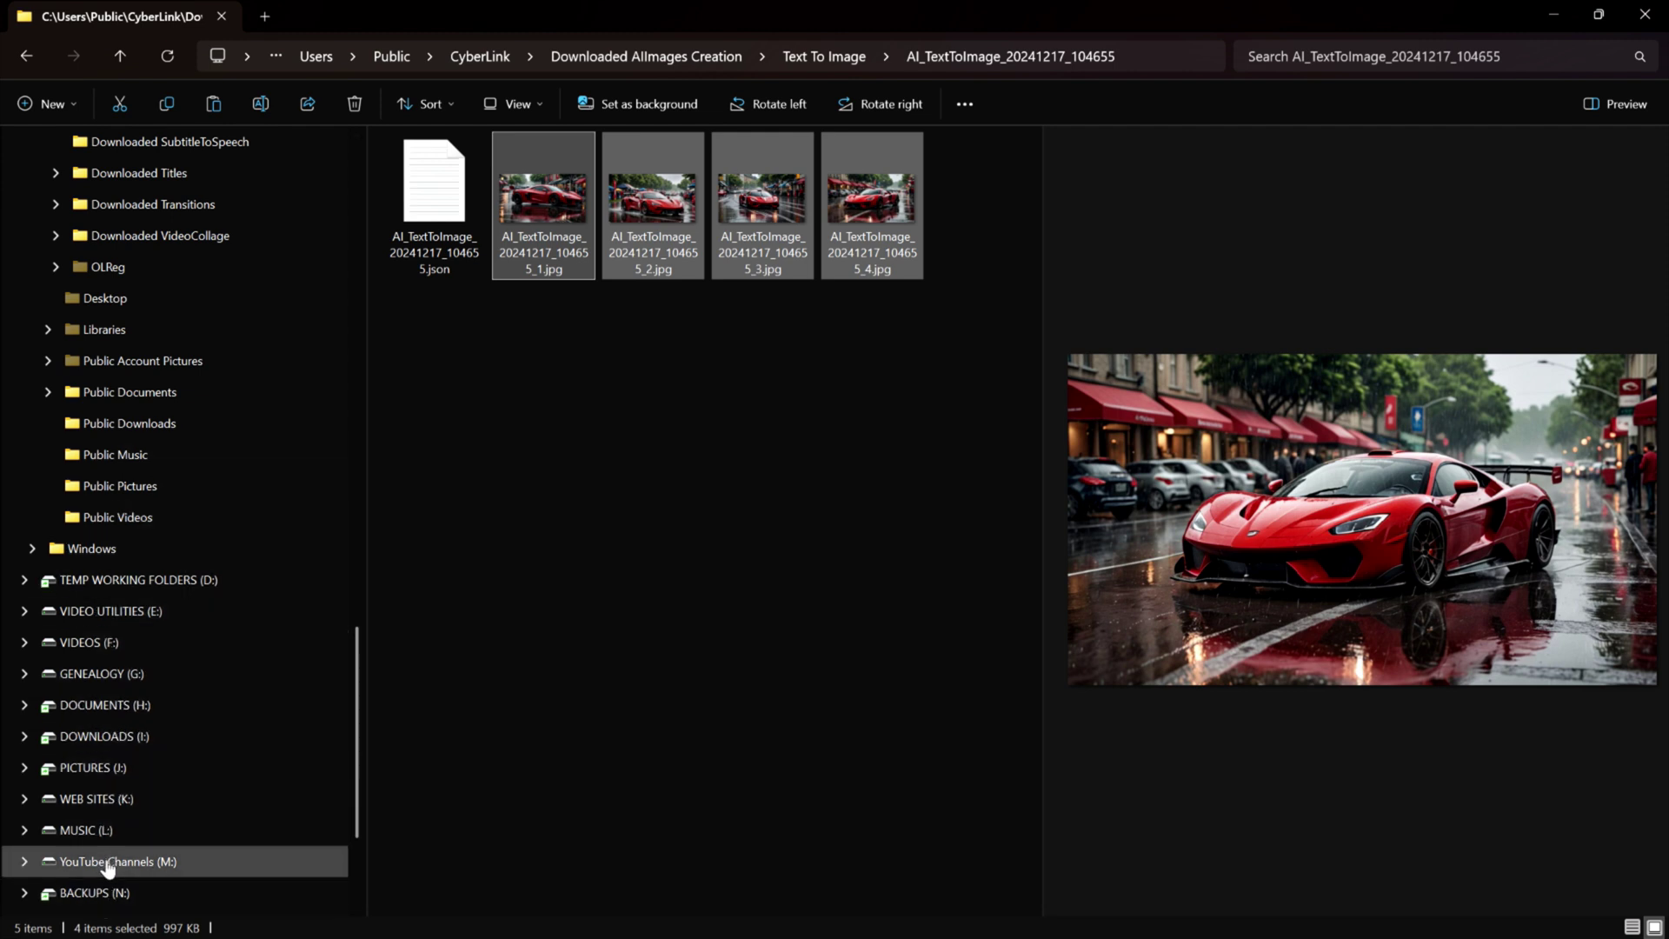
right_click(134, 583)
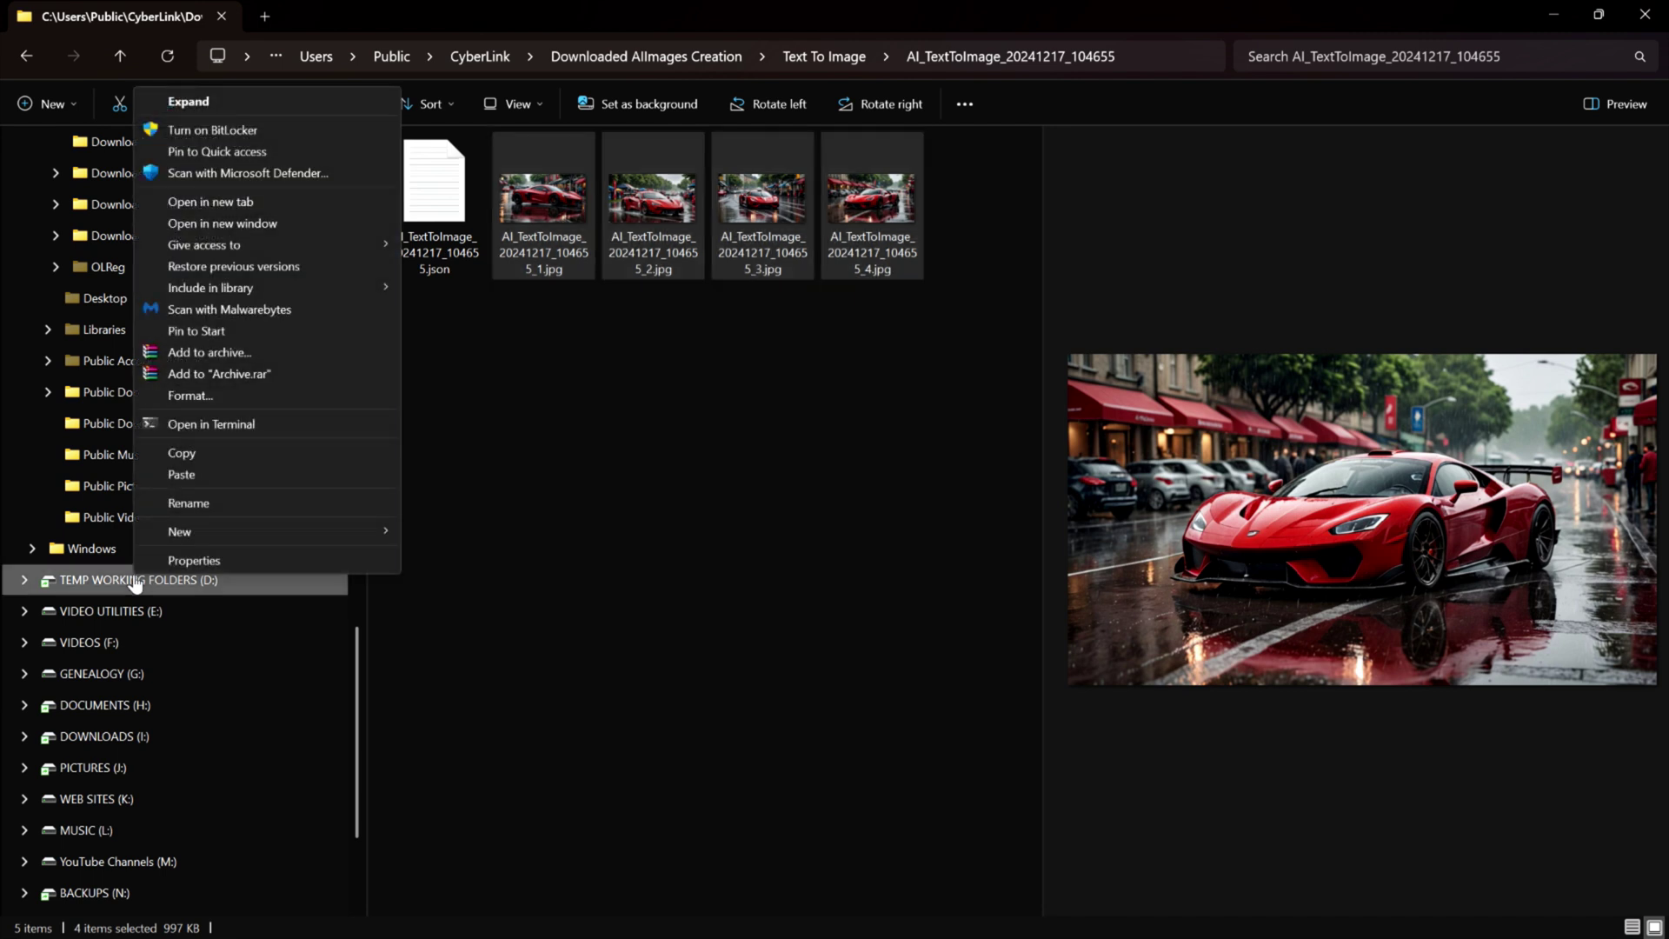
left_click(186, 473)
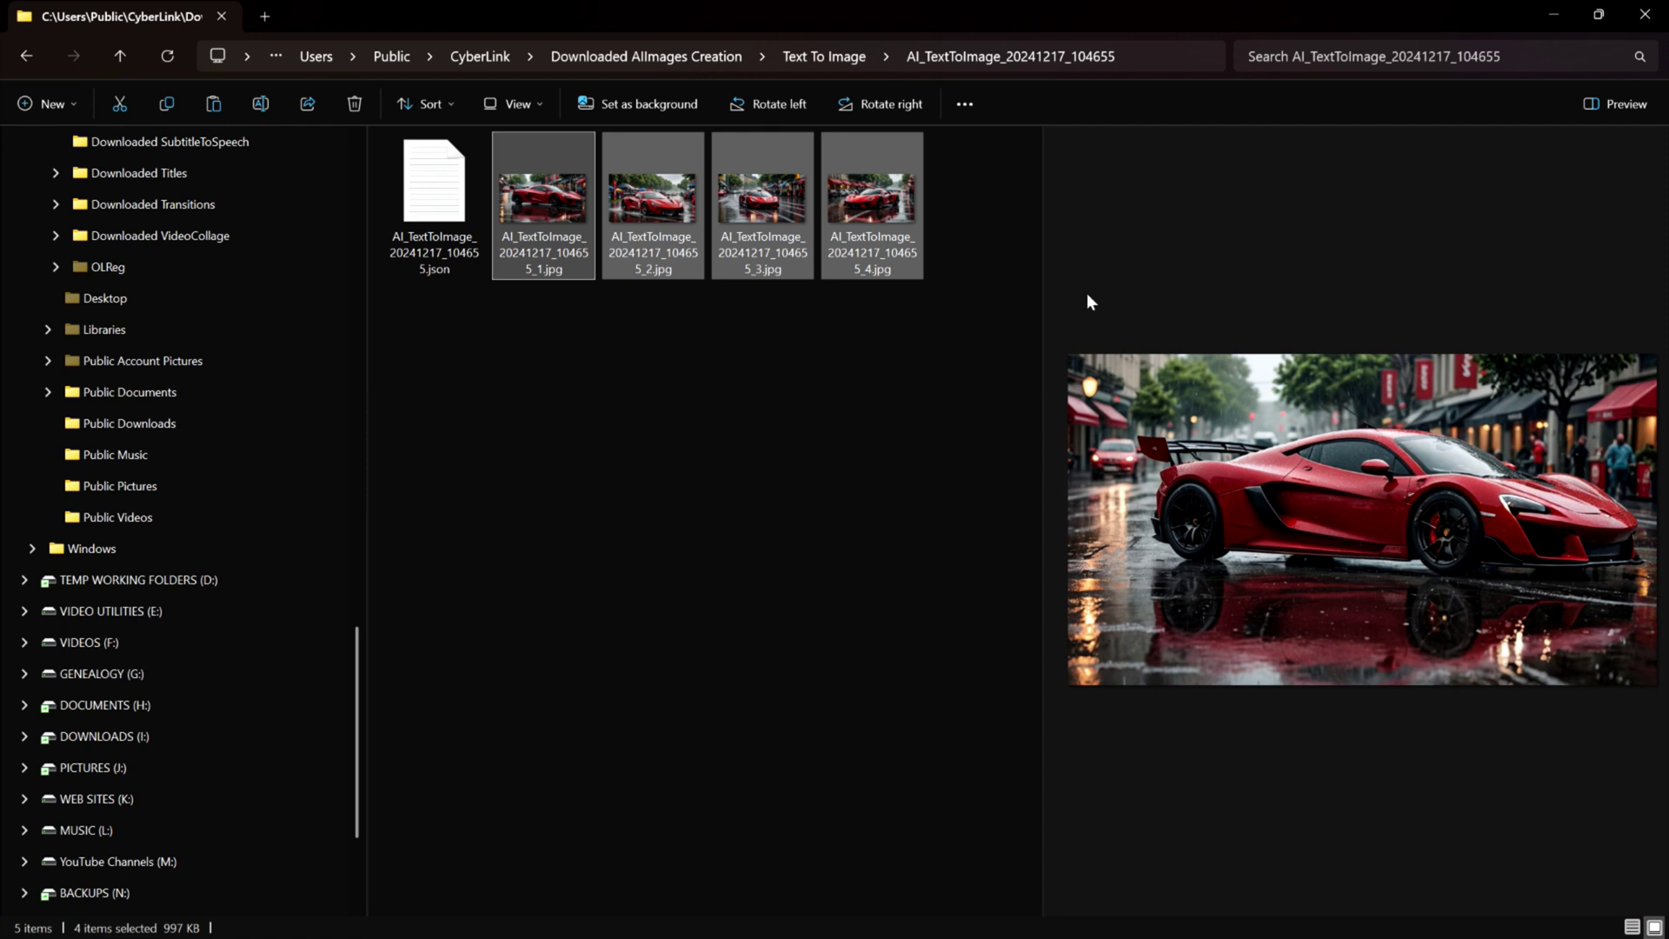
left_click(1649, 15)
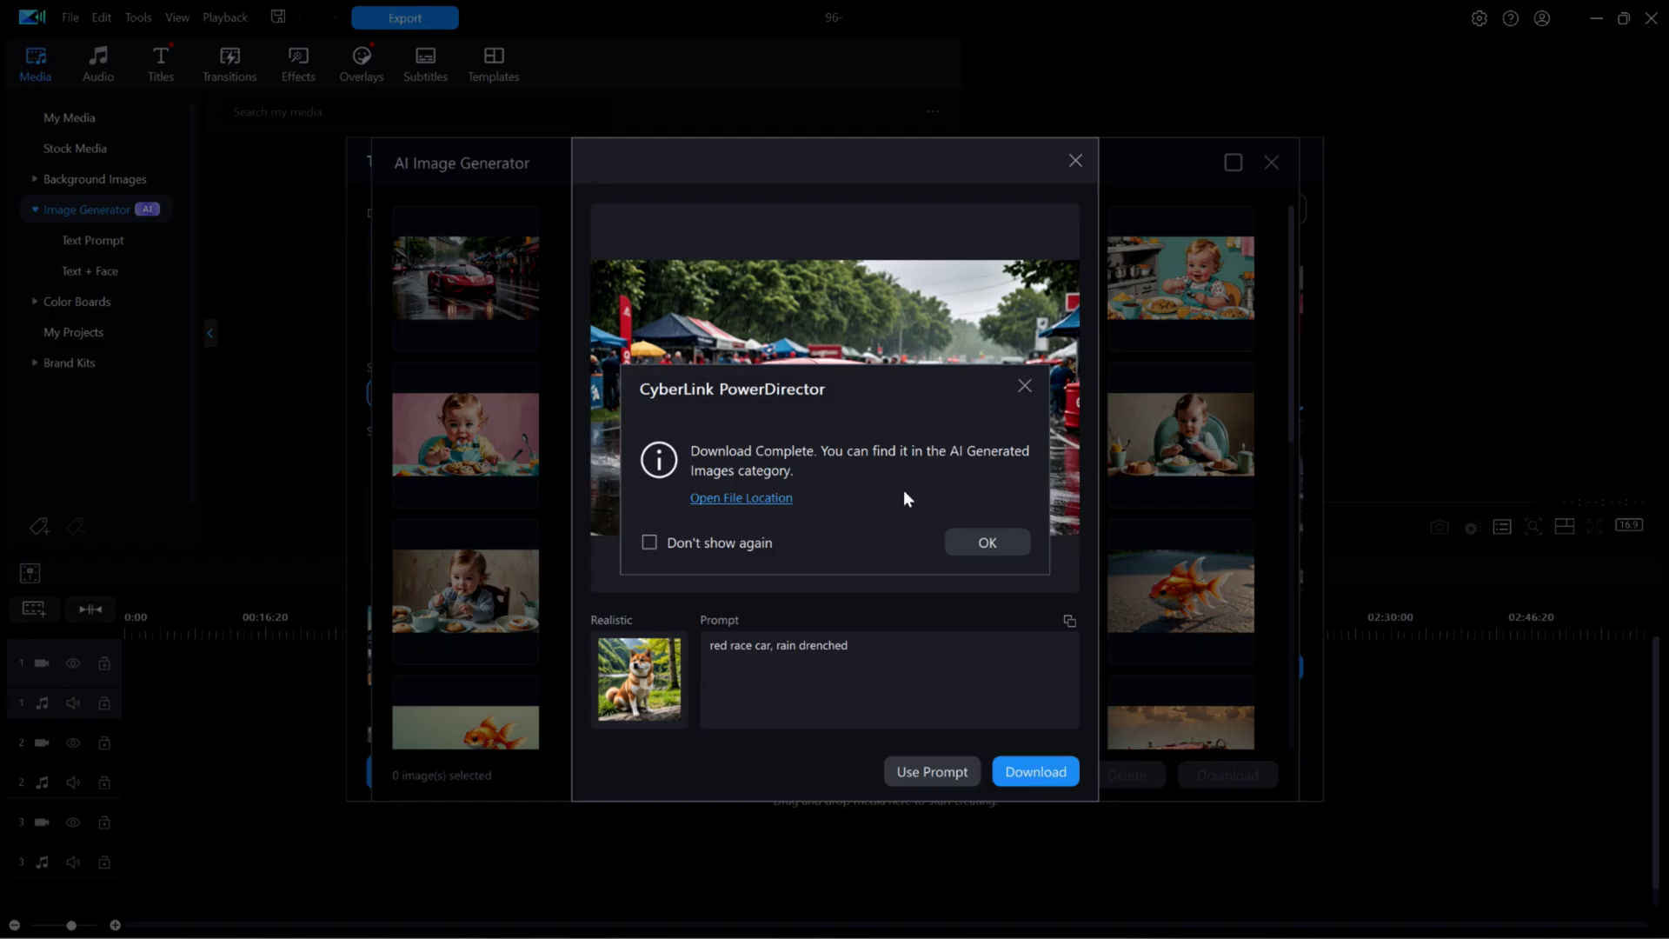
Dismiss Download Complete and close the image preview, AI Image Generator gallery and Text Prompt windows.
left_click(985, 541)
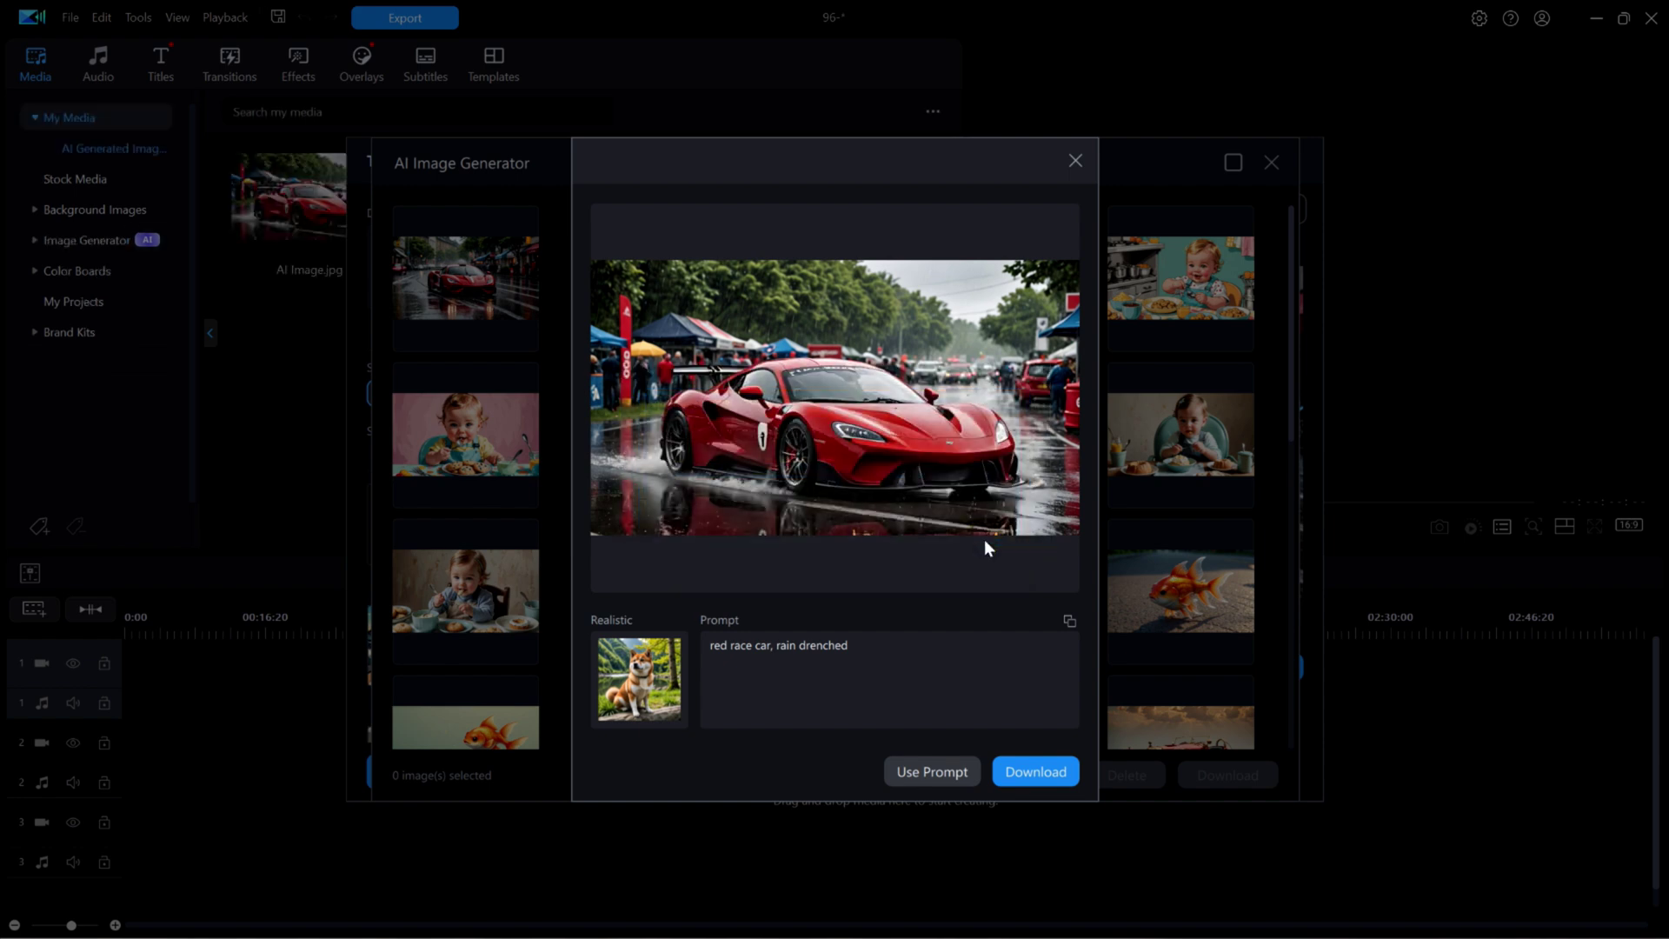
left_click(1076, 160)
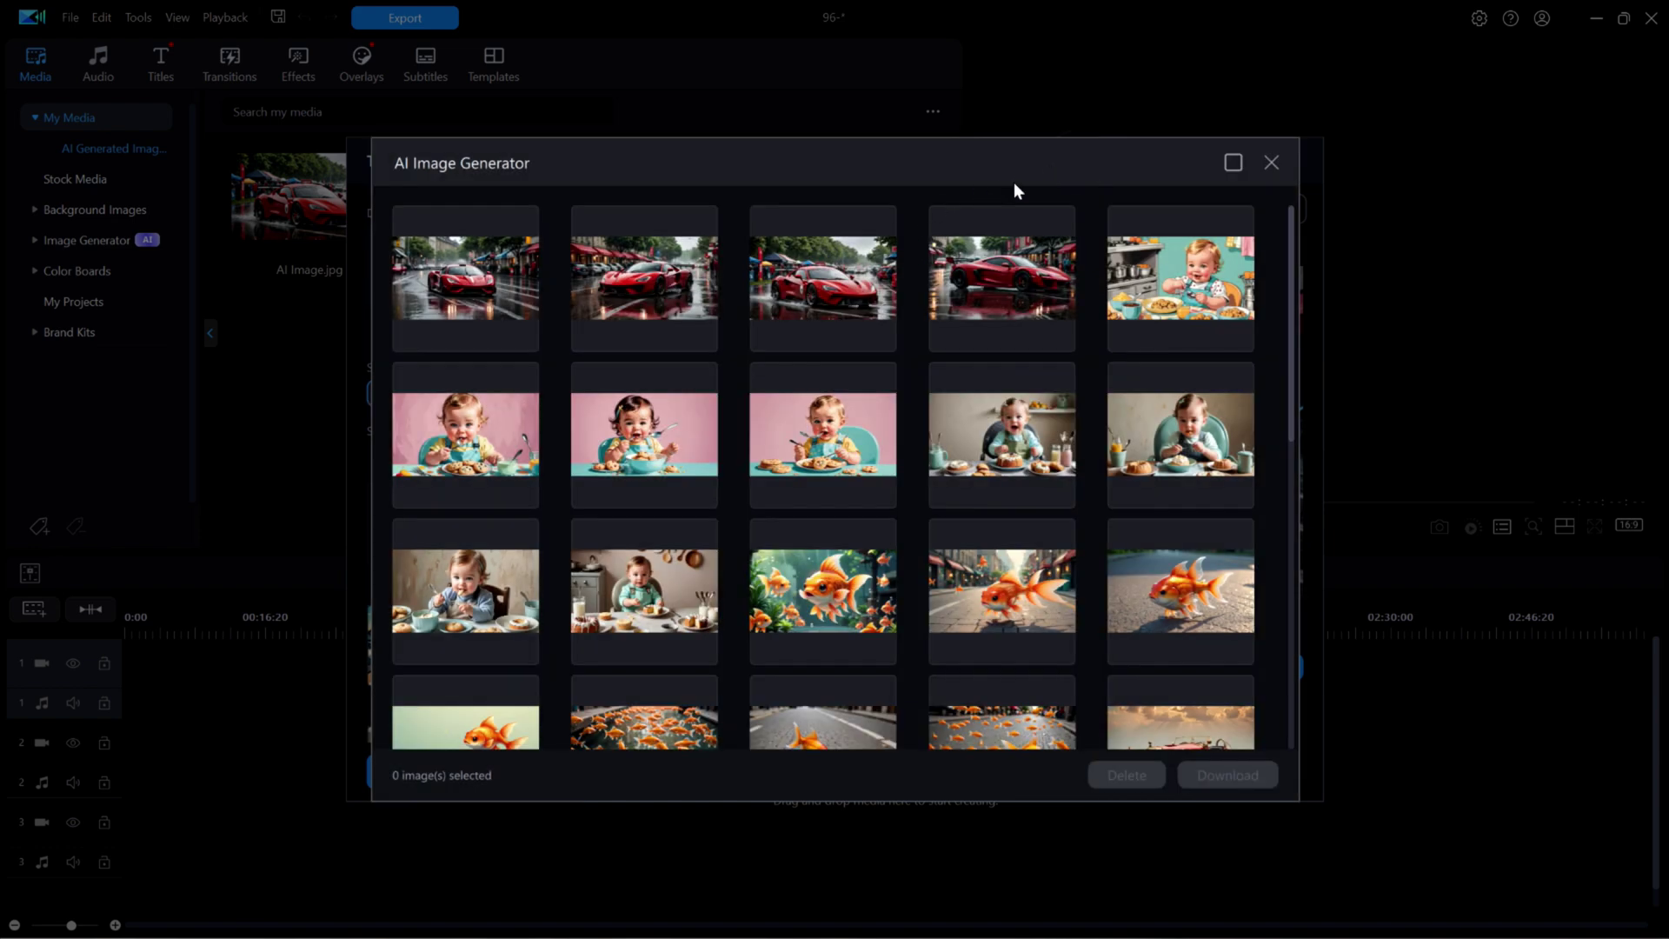
left_click(1271, 160)
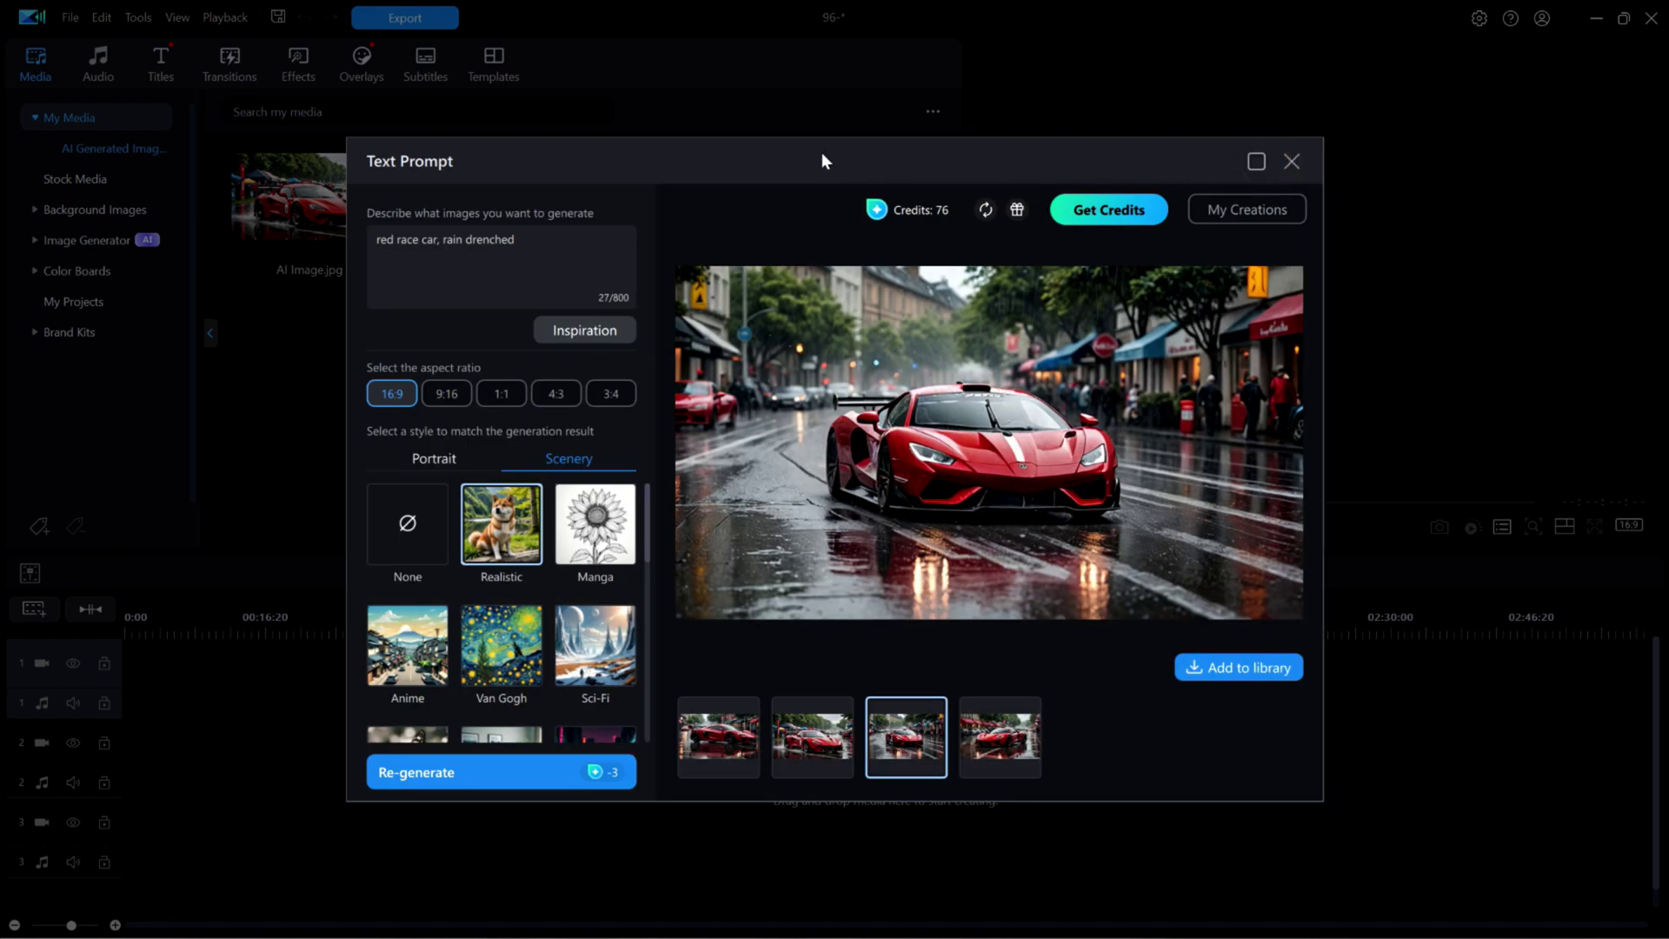
left_click(1291, 163)
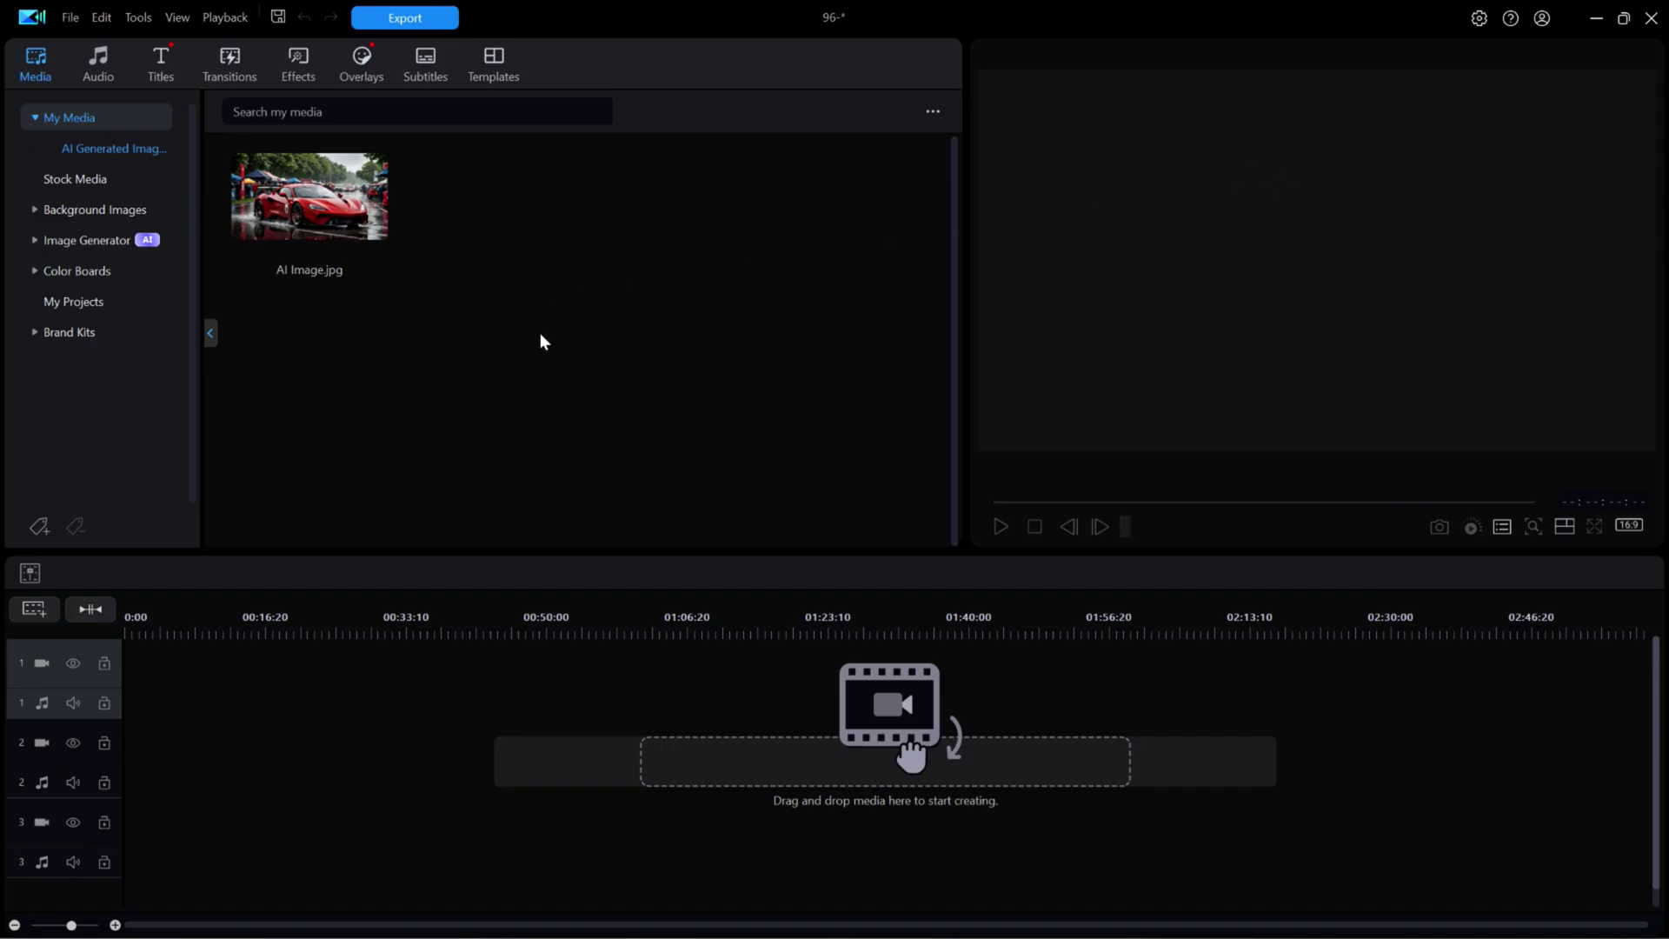
left_click(39, 116)
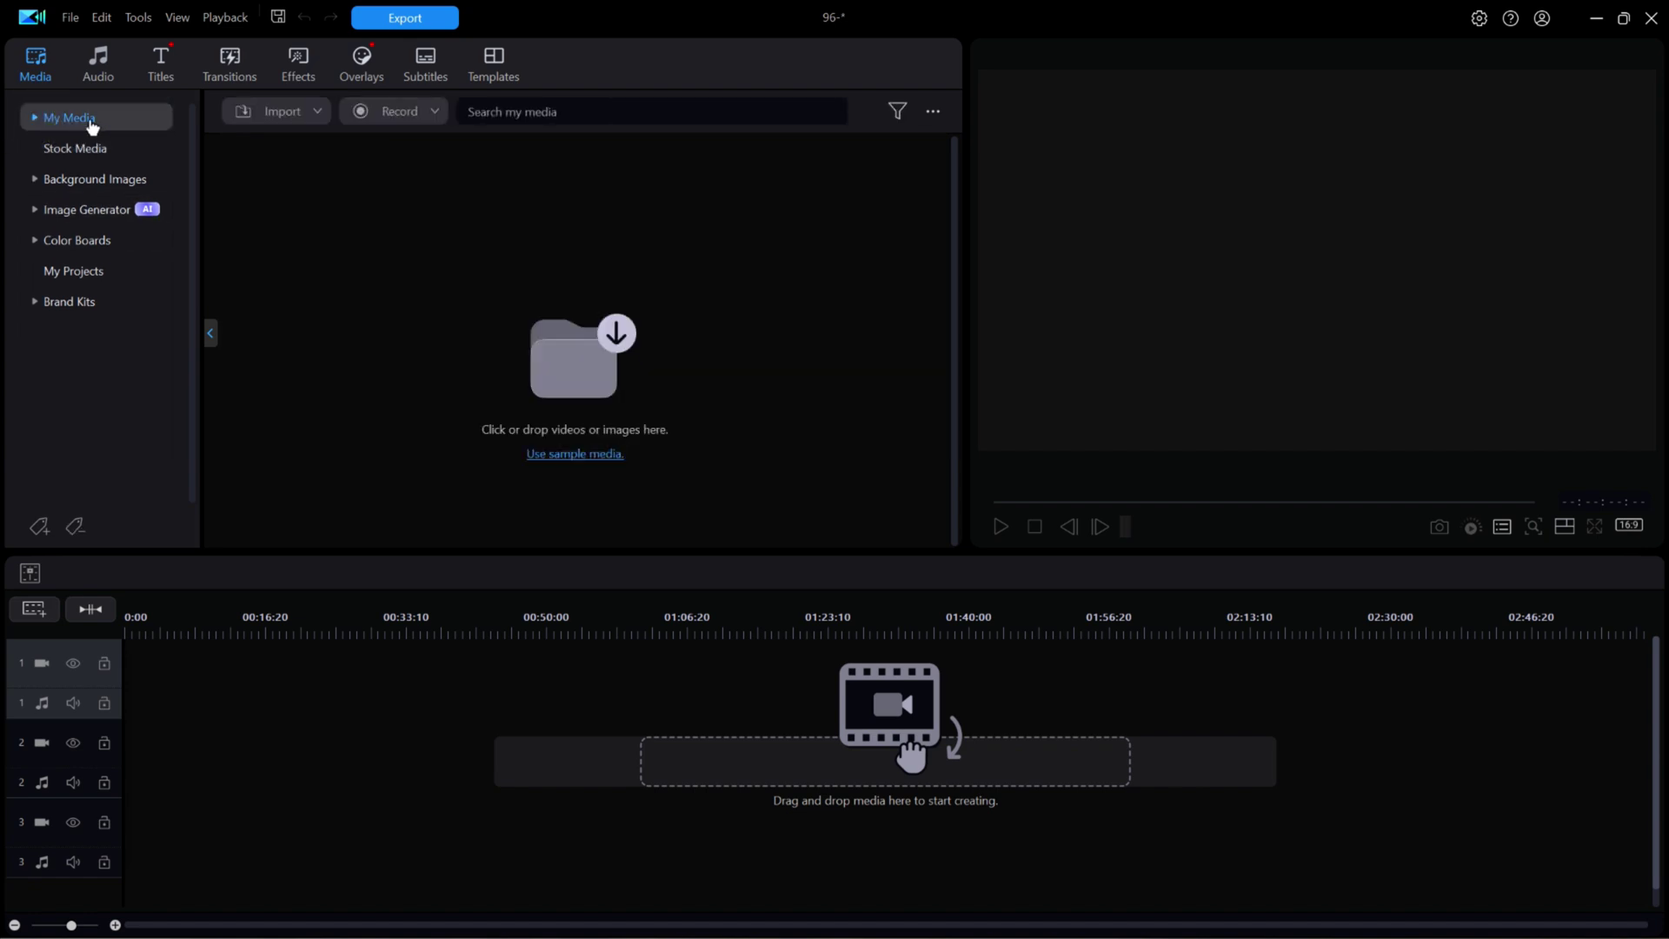
left_click(35, 119)
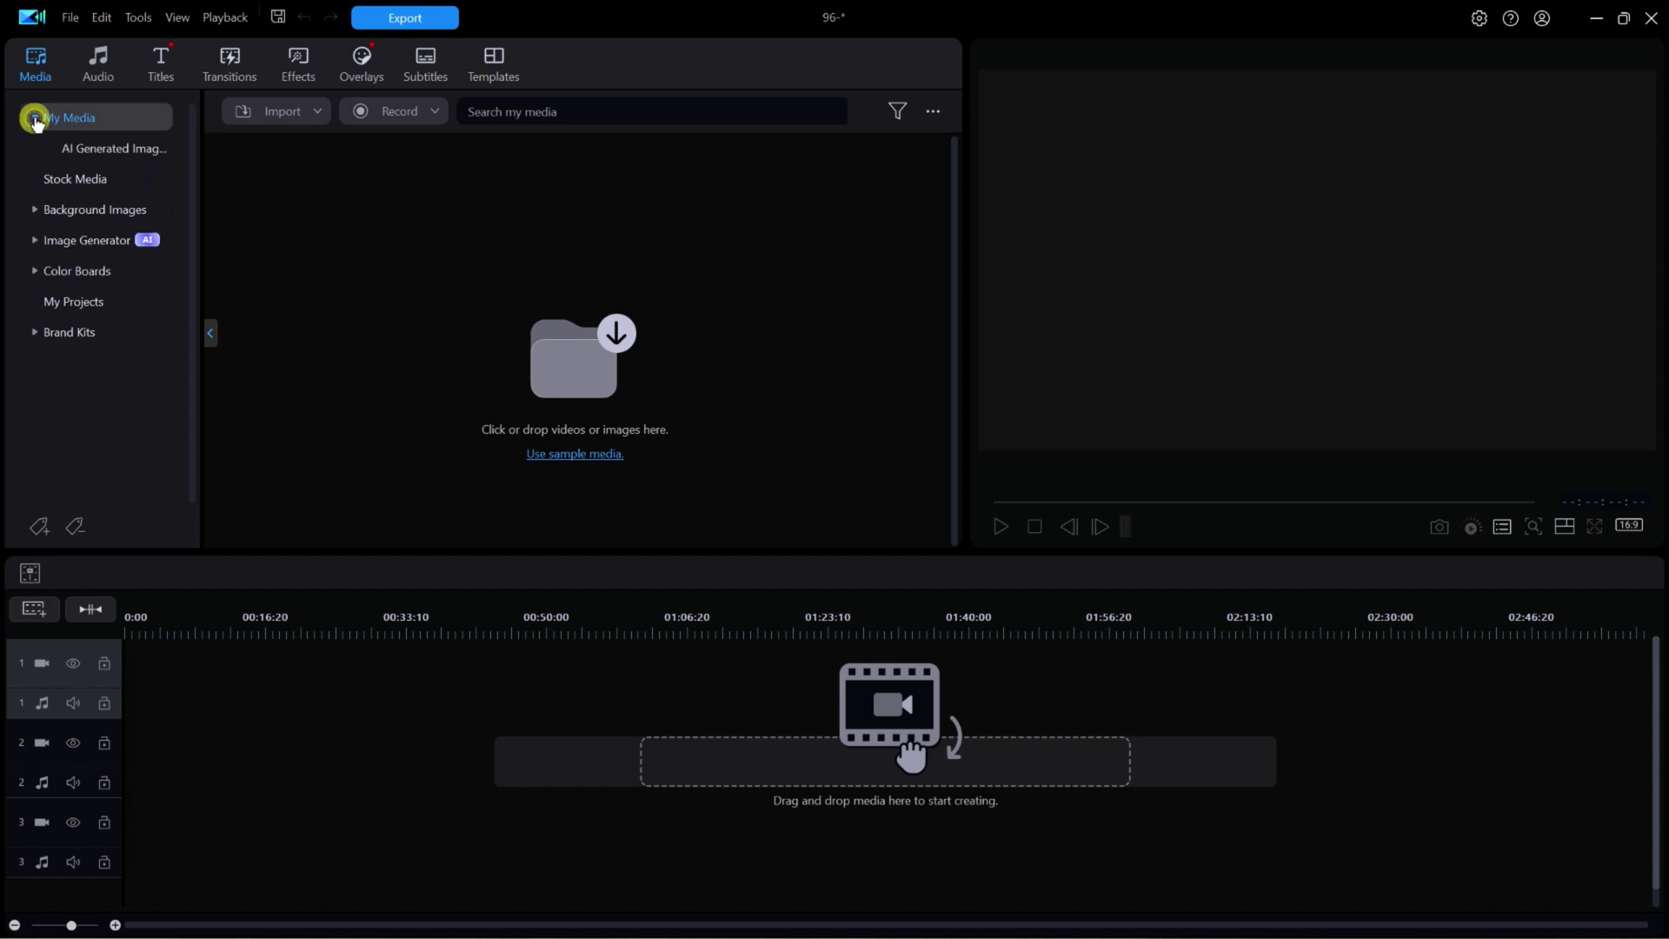
left_click(119, 152)
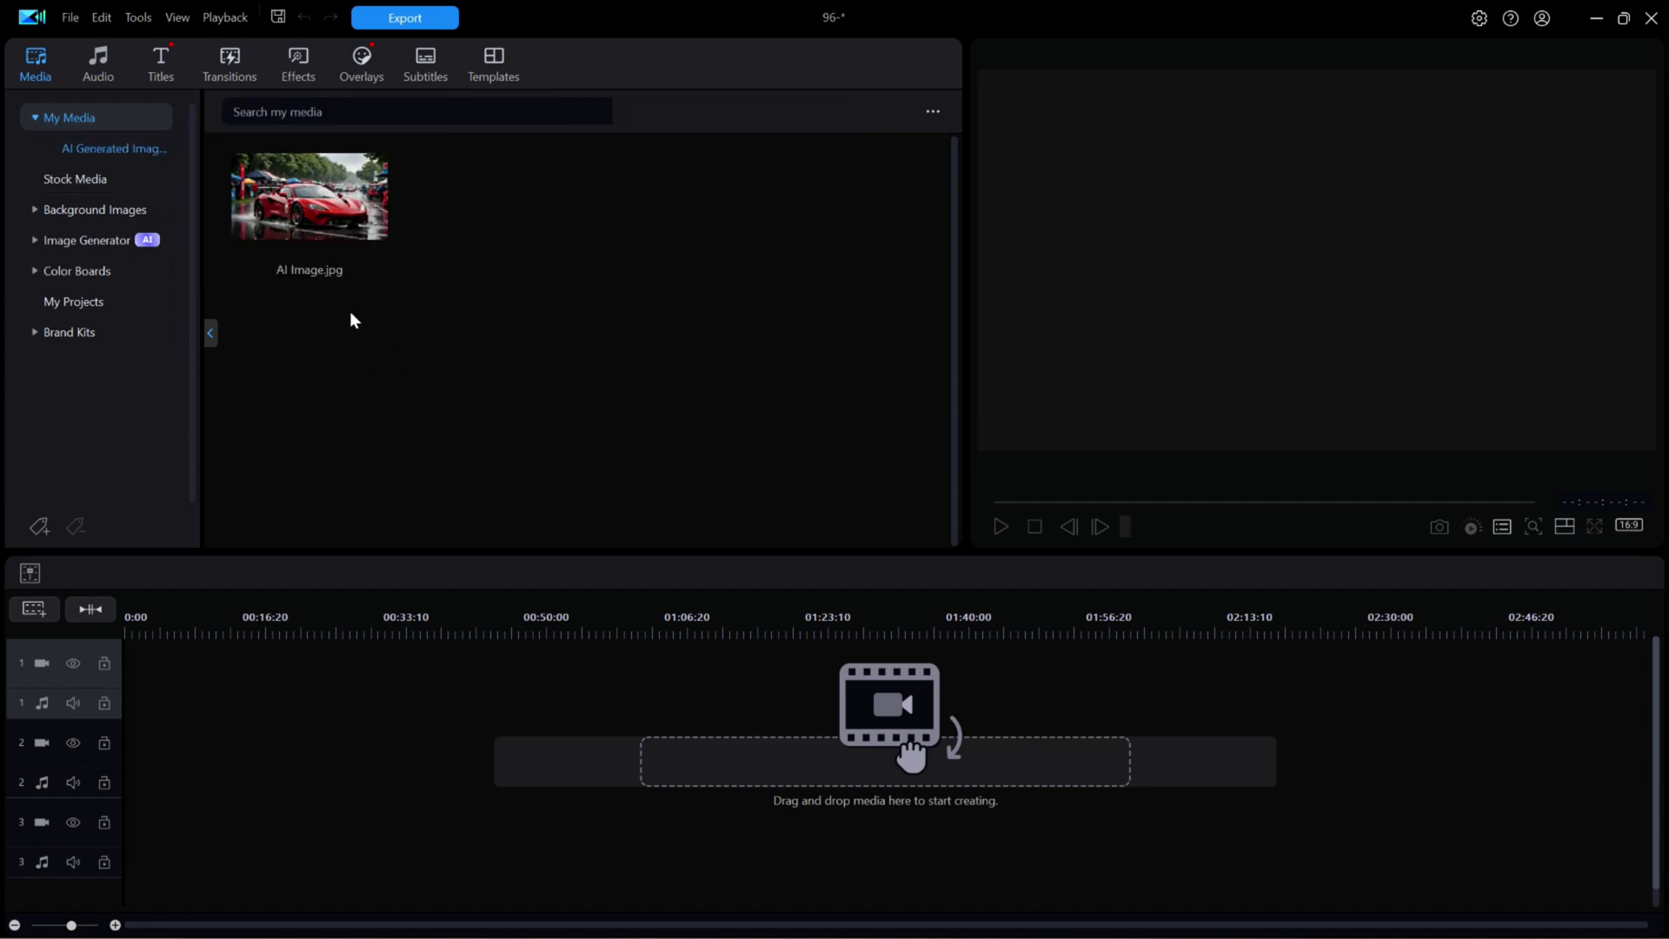
left_click(311, 209)
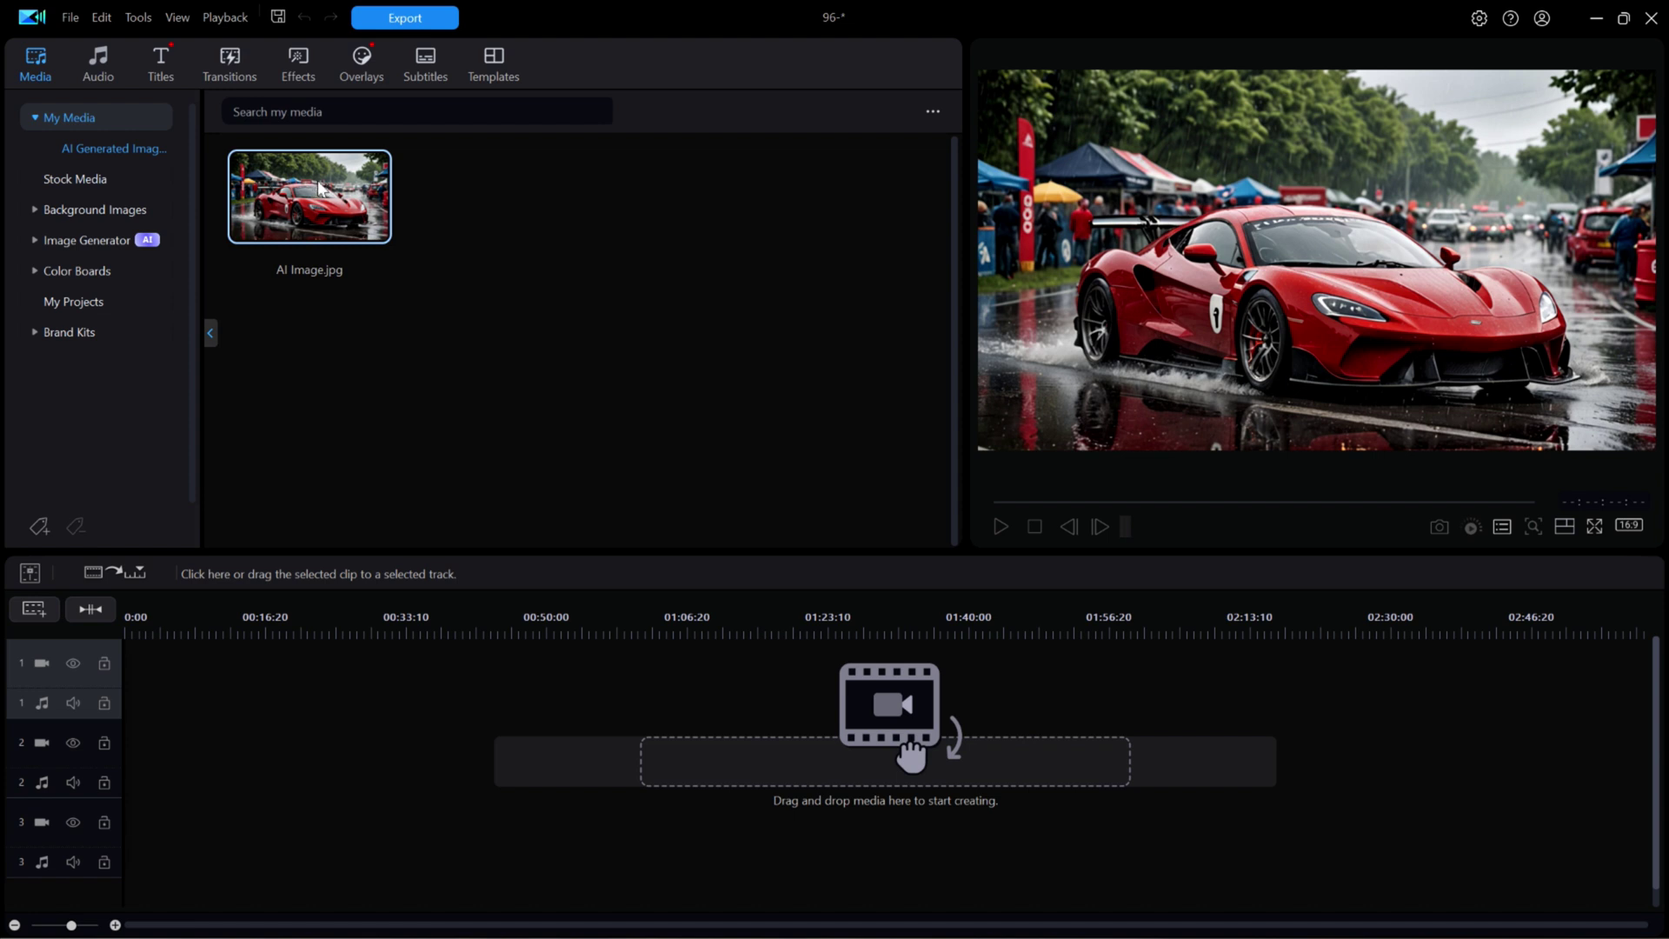
right_click(320, 189)
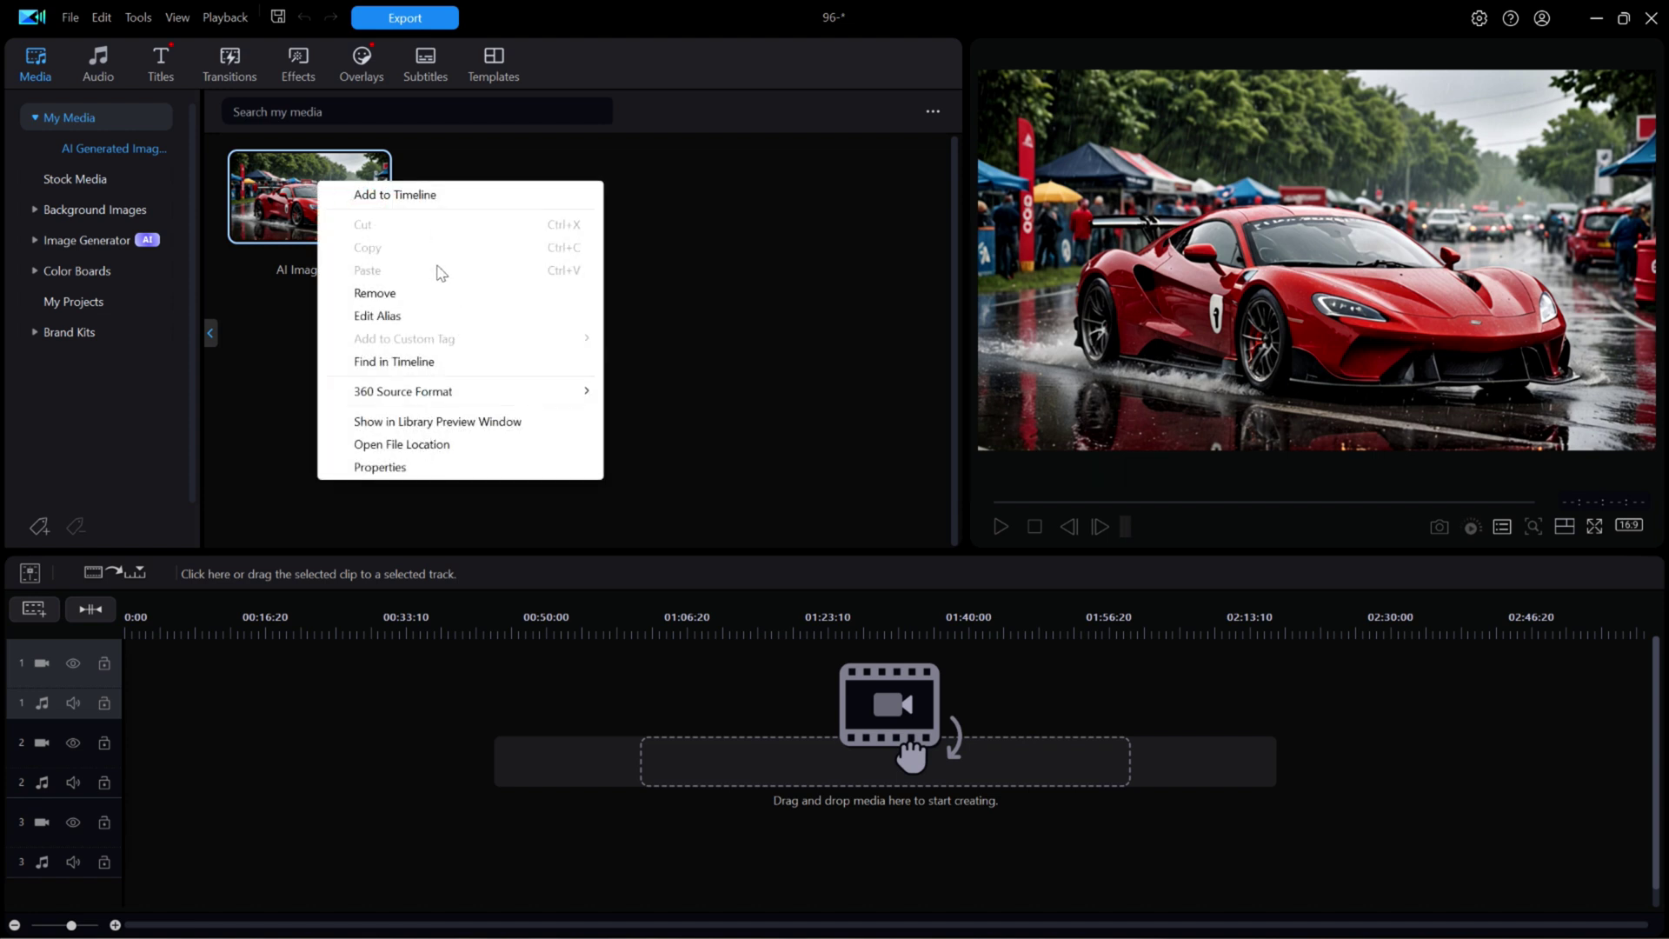
left_click(809, 270)
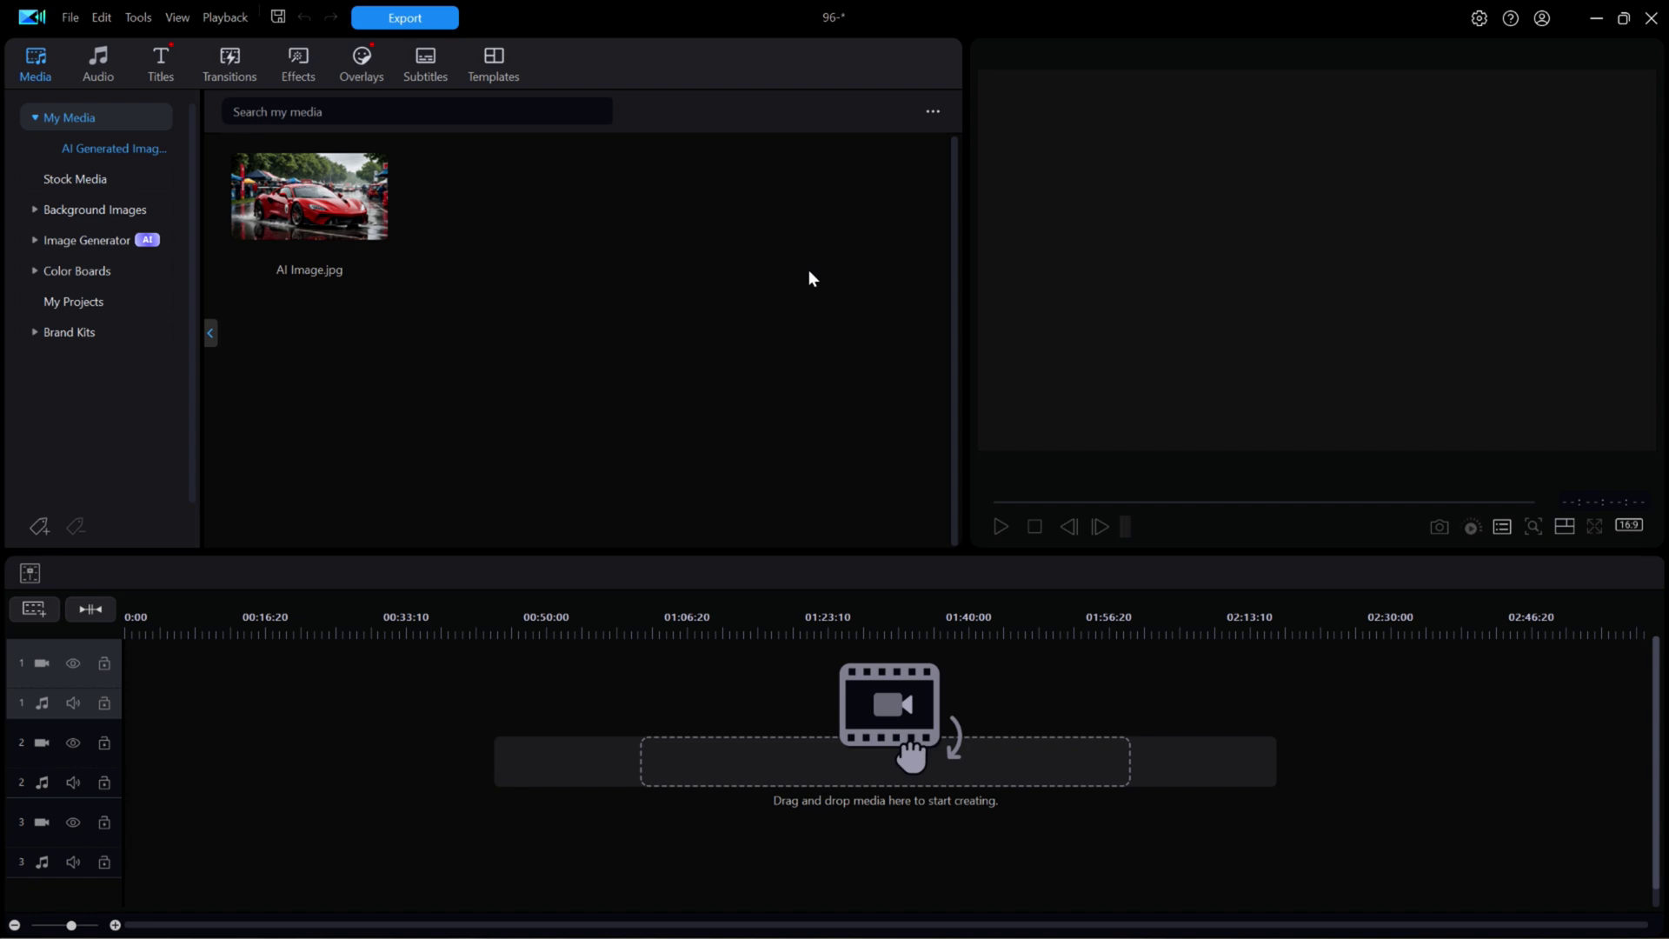
left_click(43, 246)
left_click(78, 241)
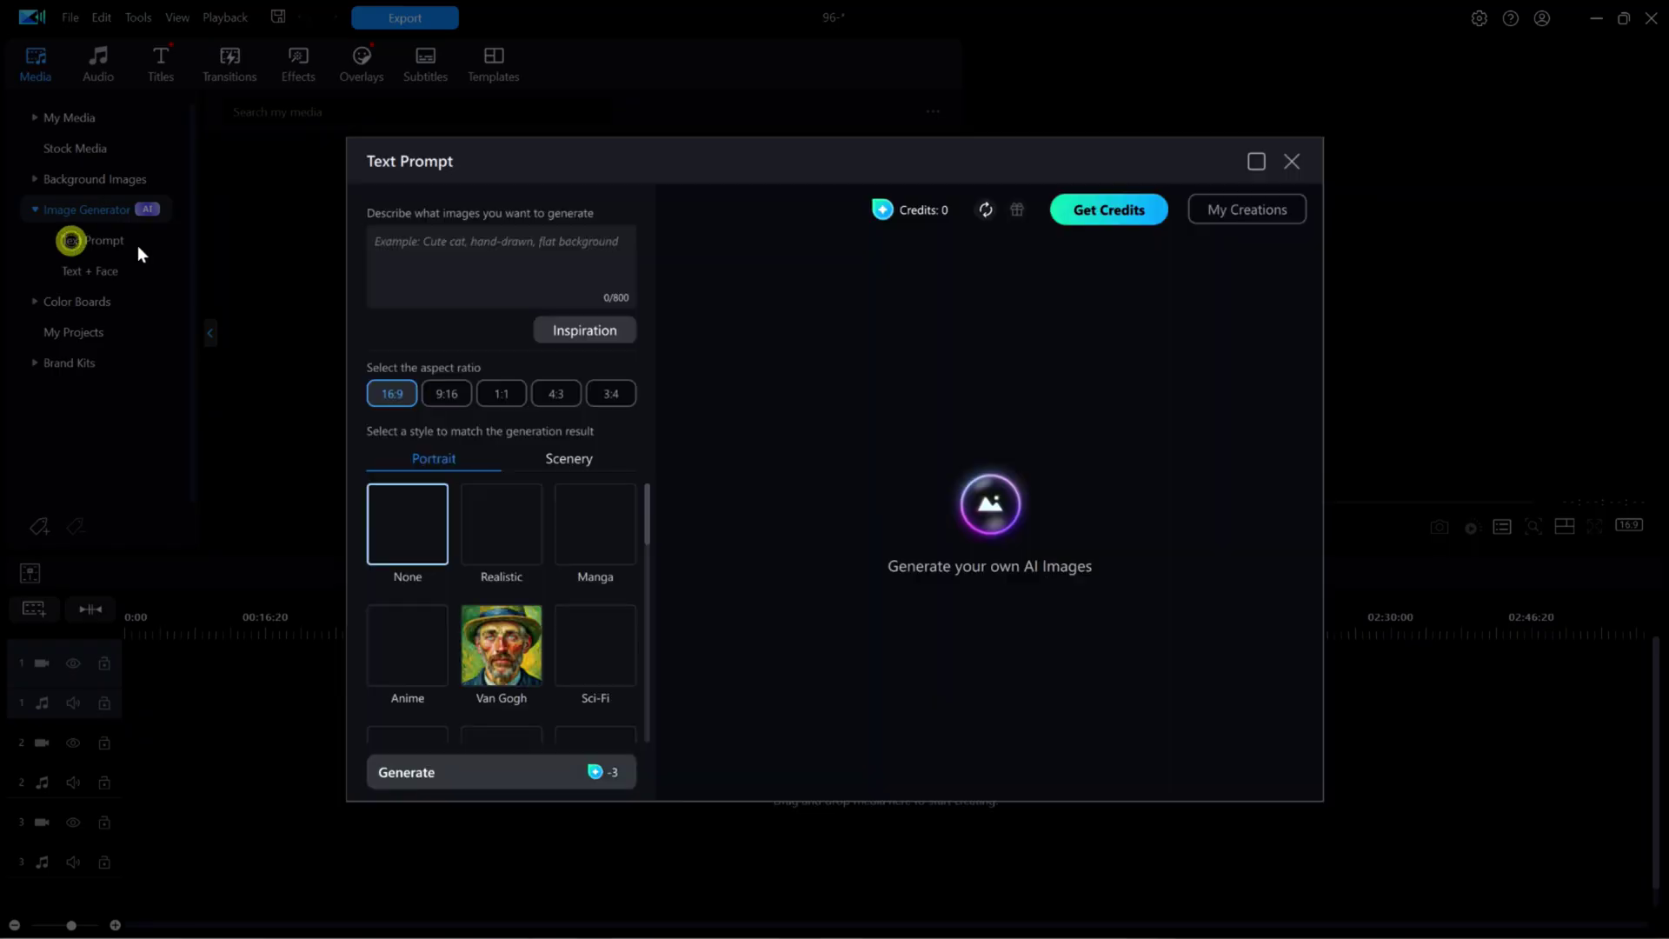
left_click(1255, 212)
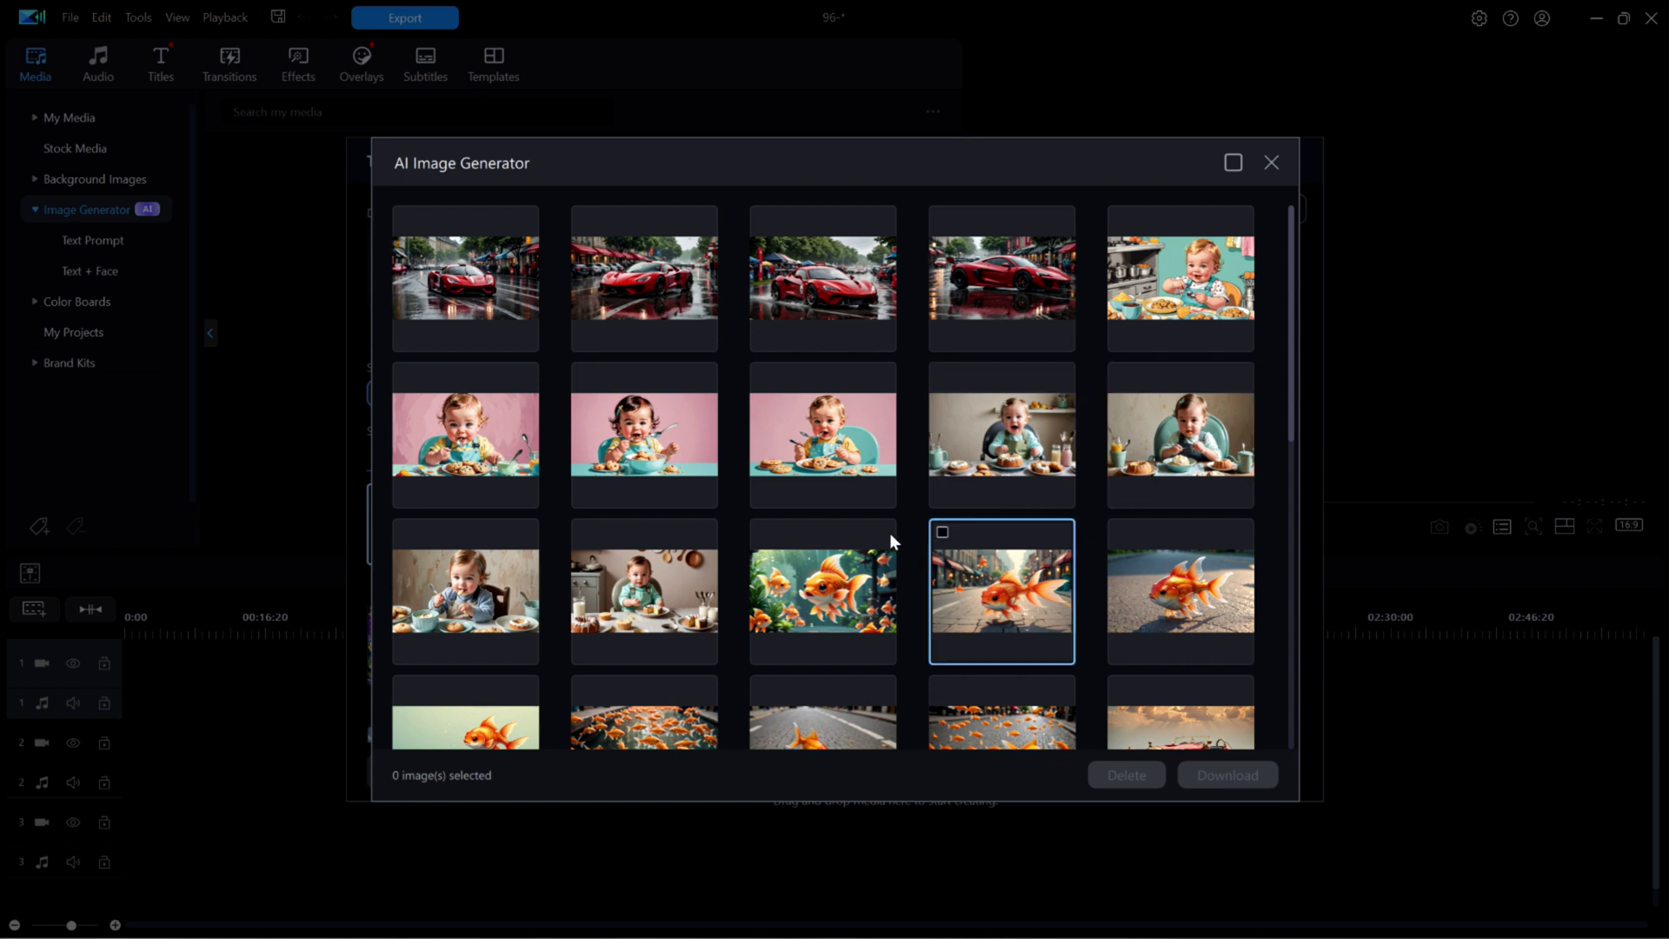
left_click(1272, 163)
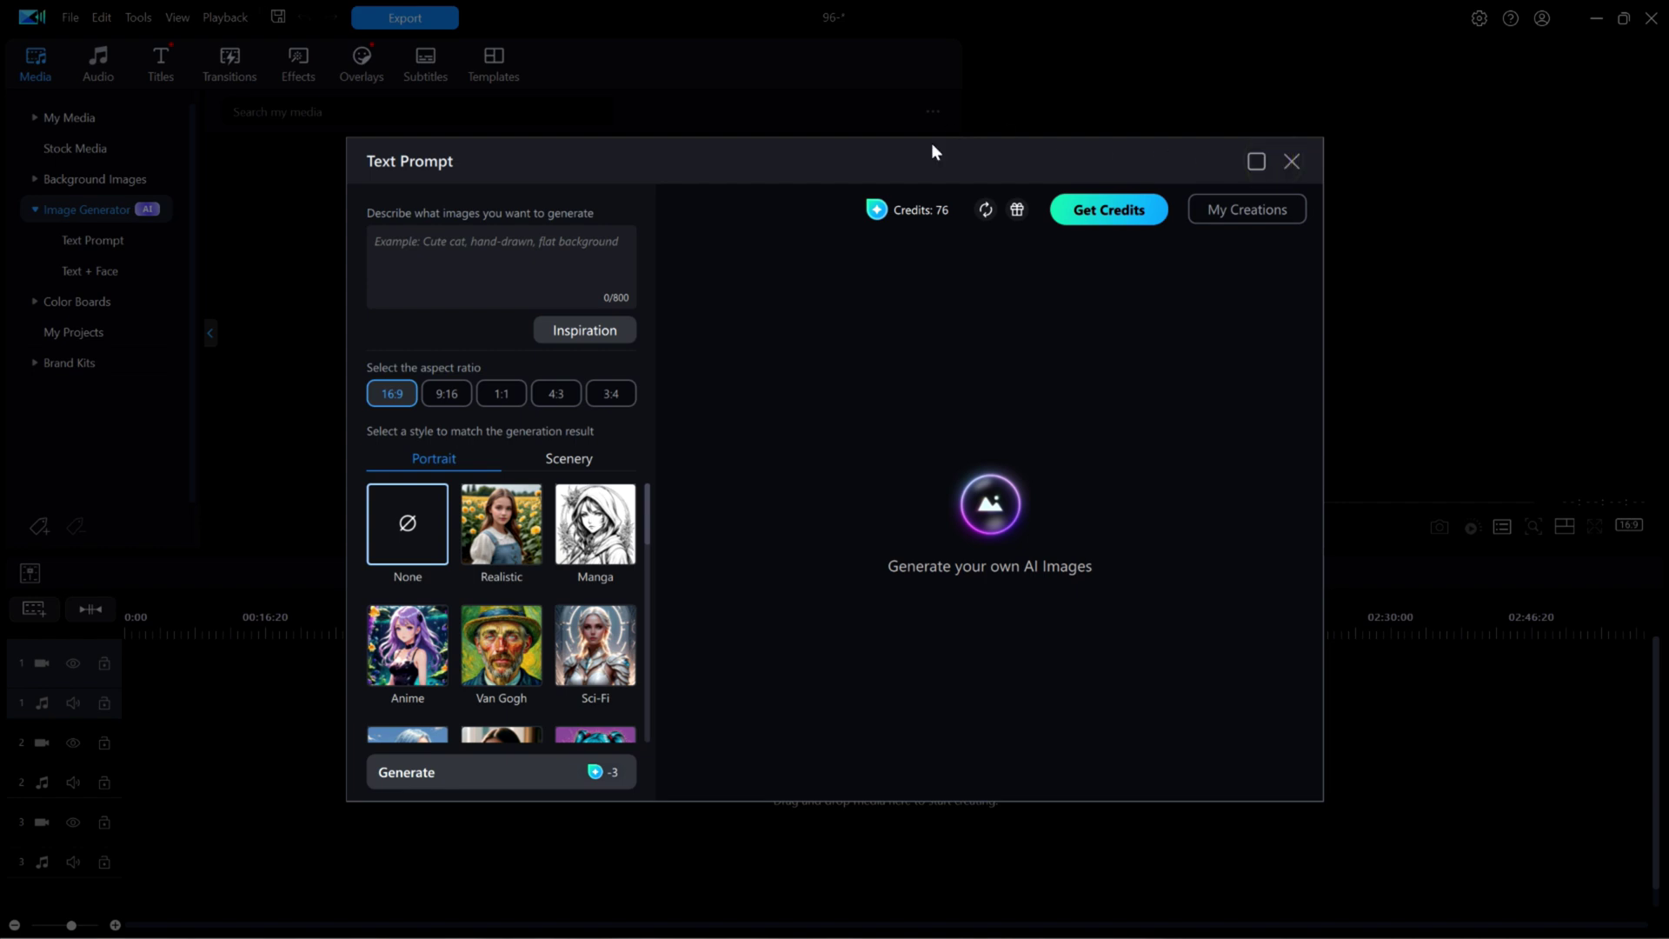
left_click(1293, 162)
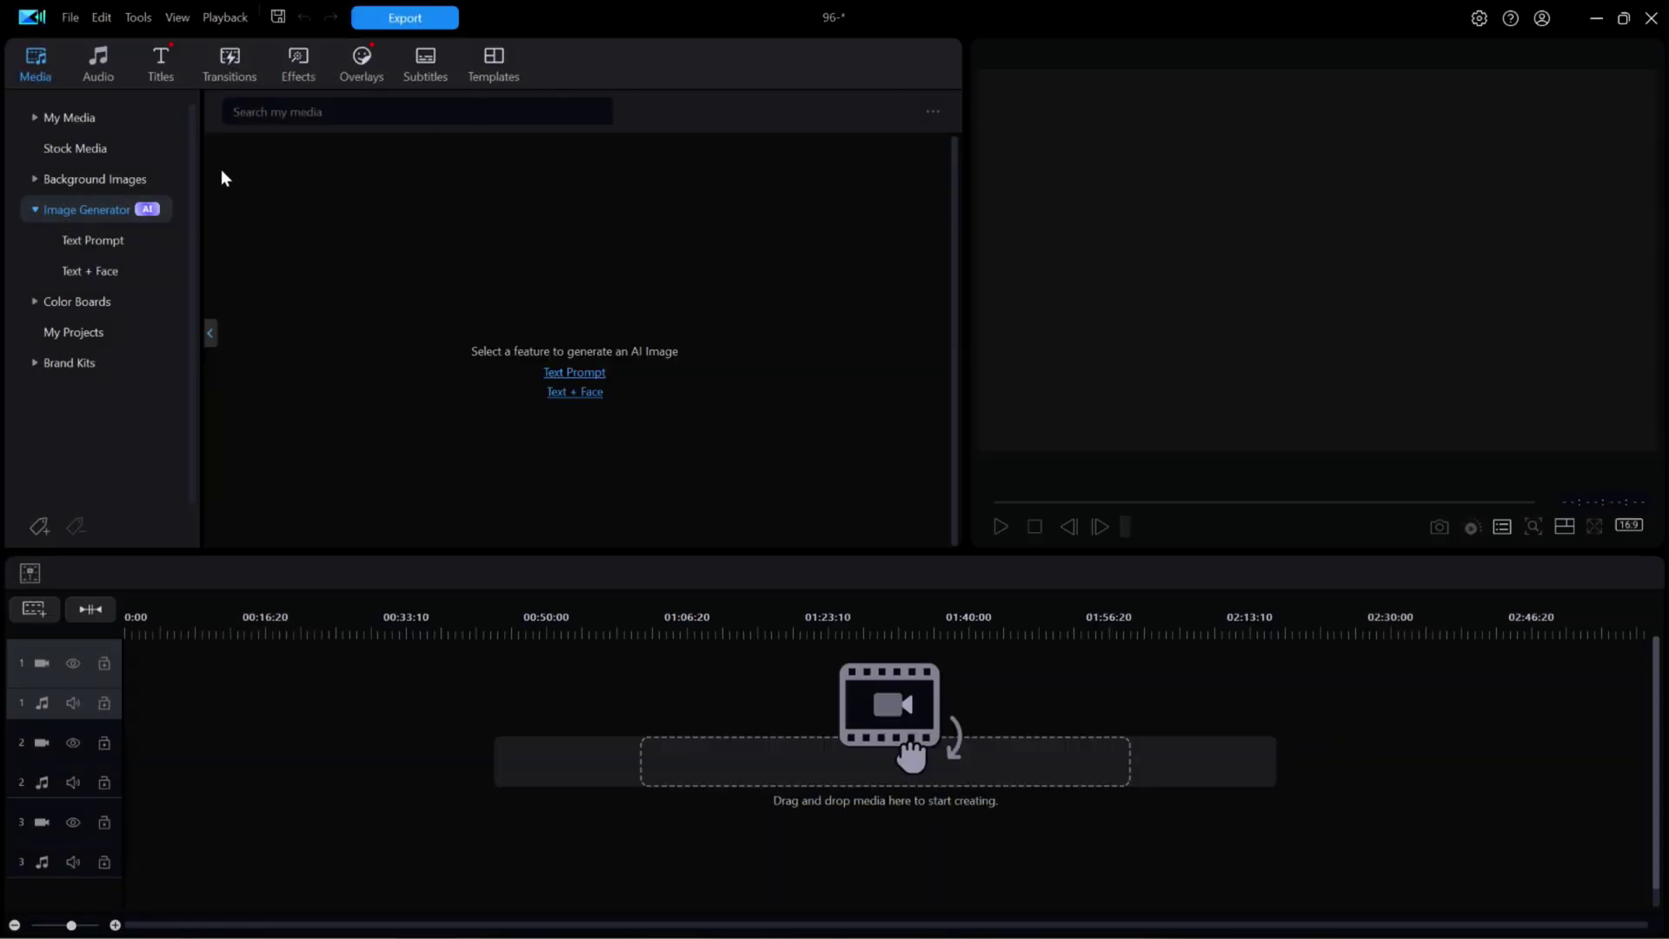
left_click(36, 124)
left_click(94, 148)
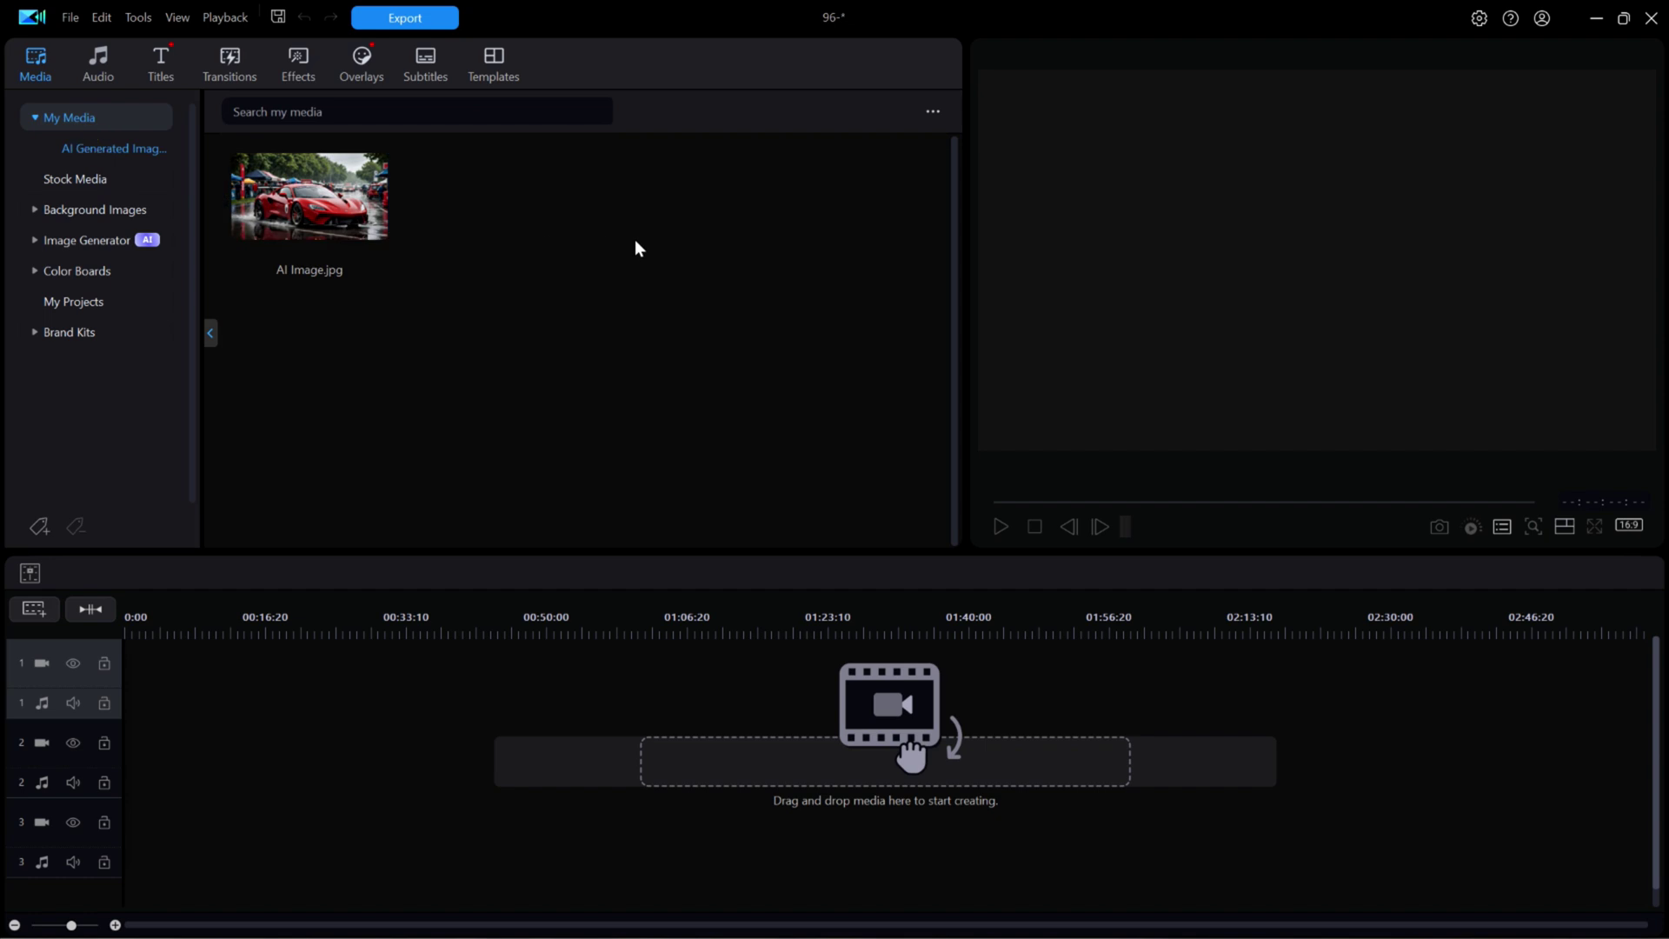